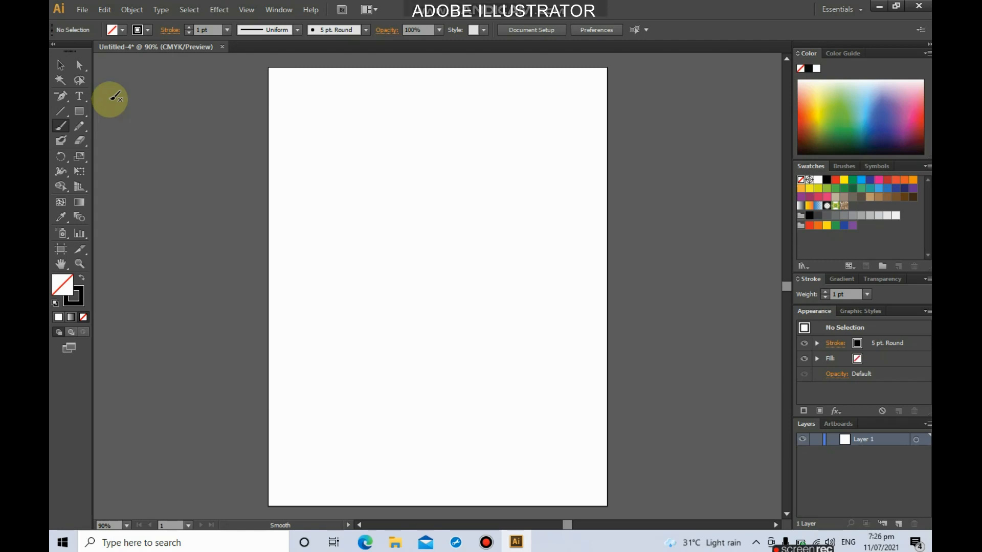
# Paint a gently wavy horizontal stroke about 430 pt wide across the upper part of the artboard with the Paintbrush.
pyautogui.click(60, 127)
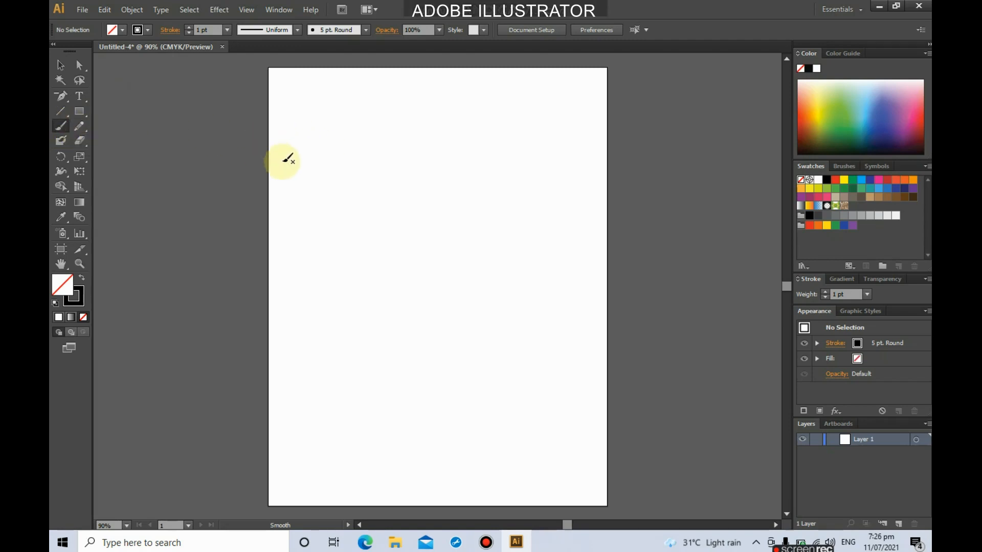
pyautogui.moveTo(301, 177); pyautogui.dragTo(540, 186)
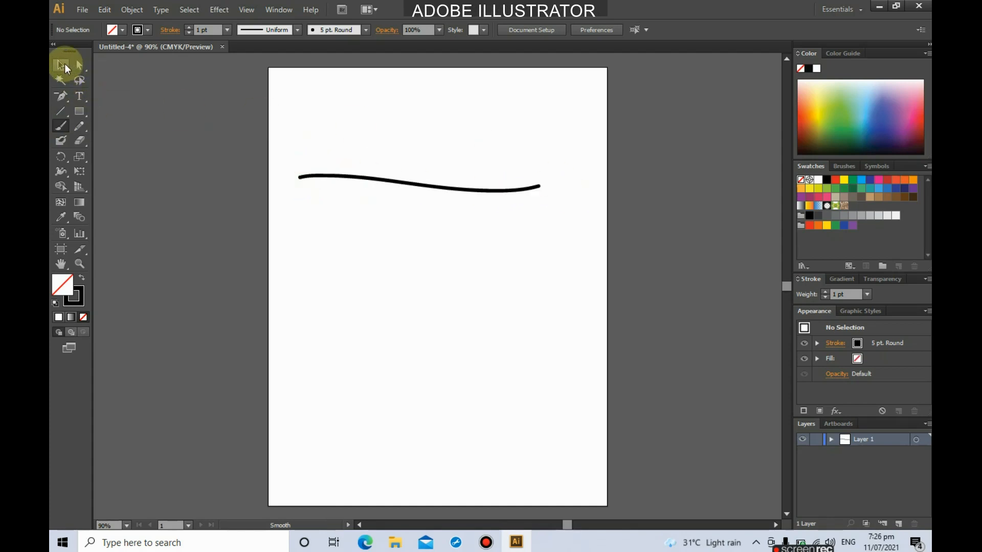
pyautogui.click(64, 63)
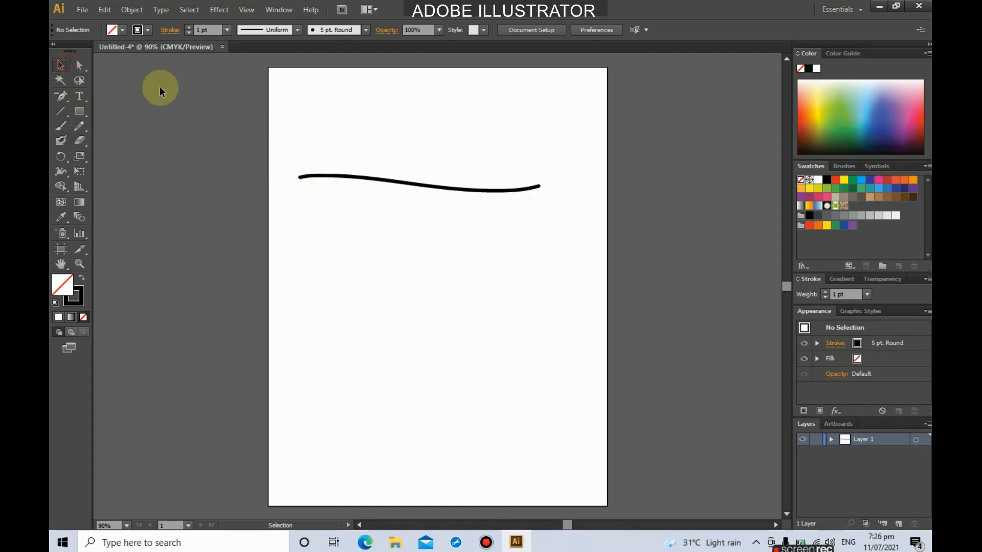
# Set the stroke weight of the painted line to 13 pt and deselect it.
pyautogui.click(415, 184)
pyautogui.click(189, 27)
pyautogui.click(189, 27)
pyautogui.click(188, 28)
pyautogui.click(188, 27)
pyautogui.click(189, 28)
pyautogui.click(189, 28)
pyautogui.click(189, 28)
pyautogui.click(189, 27)
pyautogui.click(189, 28)
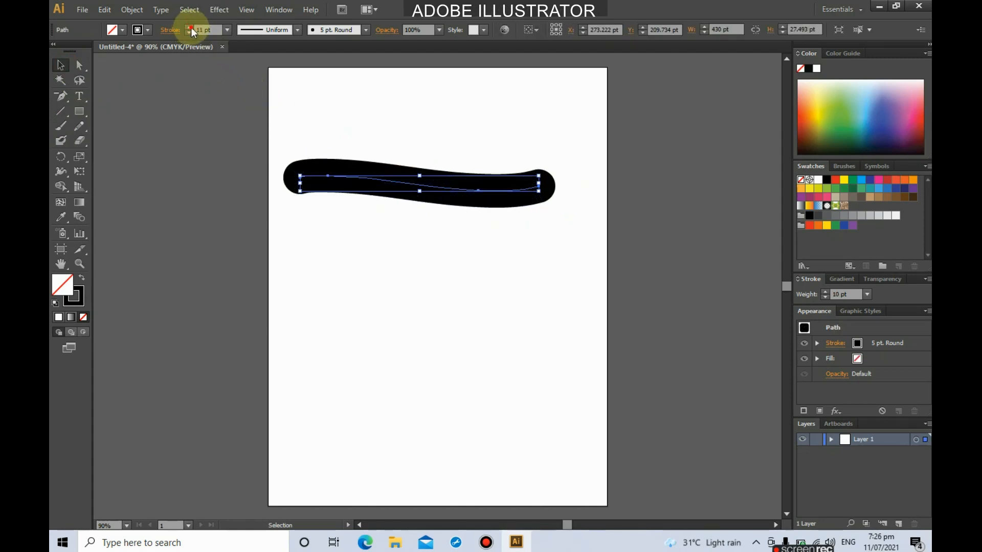
pyautogui.click(190, 28)
pyautogui.click(190, 28)
pyautogui.click(190, 28)
pyautogui.click(346, 110)
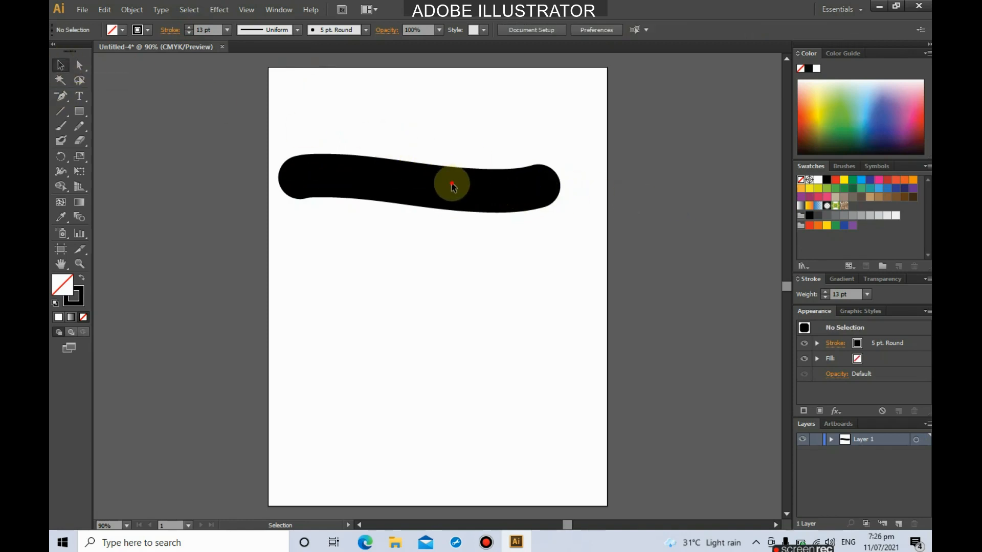
# Enlarge the brush size with the upper stroke selected, and paint a wavy Blob Brush stroke about 561 pt wide below it.
pyautogui.click(516, 201)
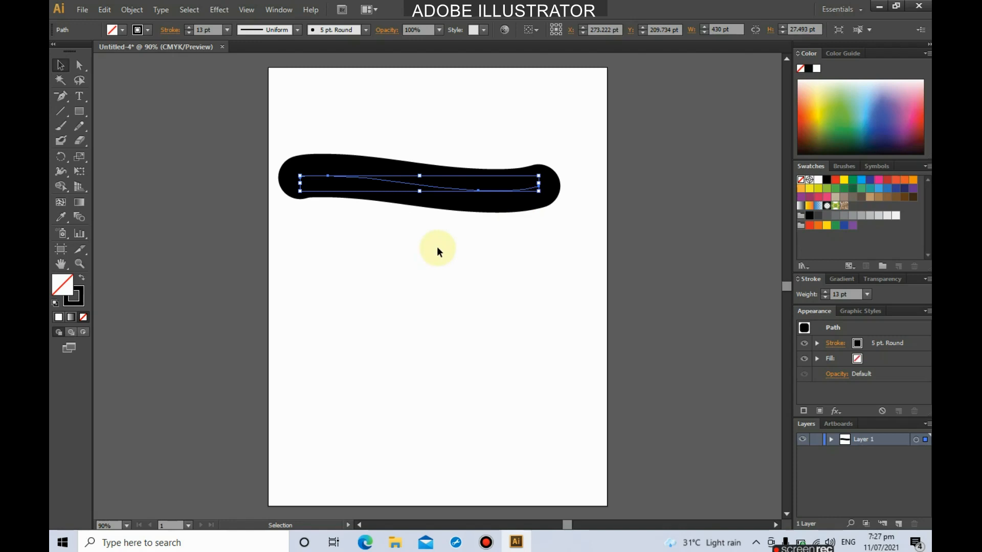
pyautogui.click(61, 139)
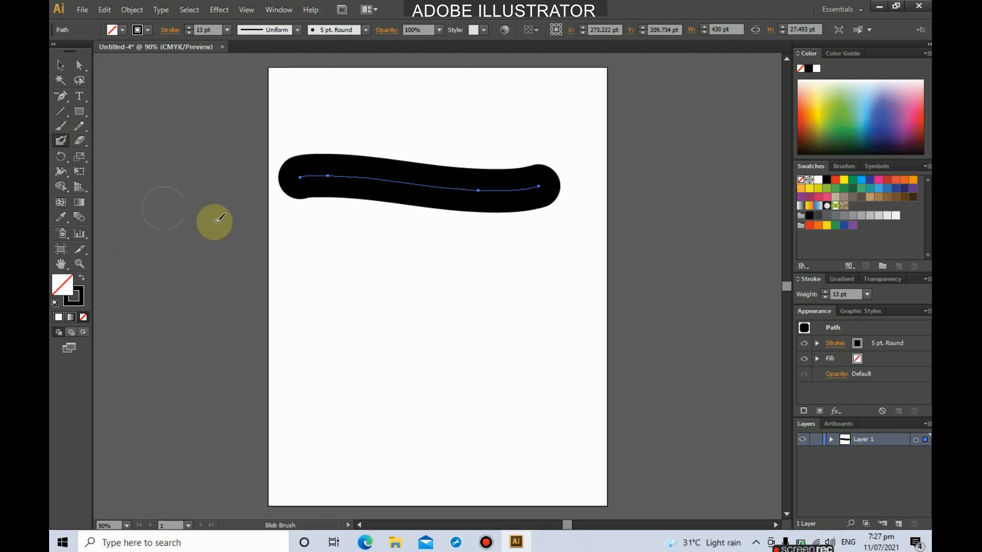
pyautogui.press(']')
pyautogui.press(']')
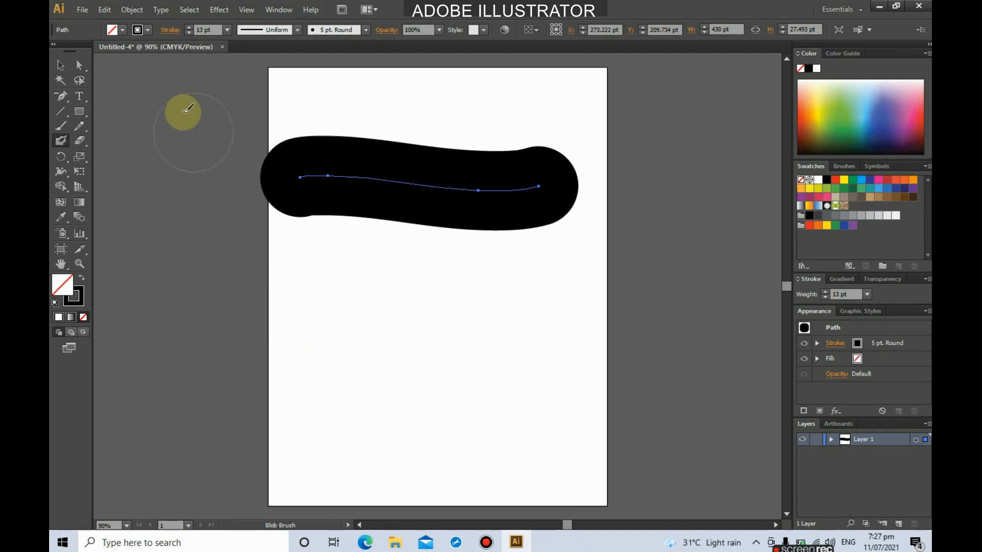
pyautogui.moveTo(312, 329)
pyautogui.mouseDown()
pyautogui.moveTo(445, 371)
pyautogui.moveTo(509, 379)
pyautogui.moveTo(544, 363)
pyautogui.mouseUp()
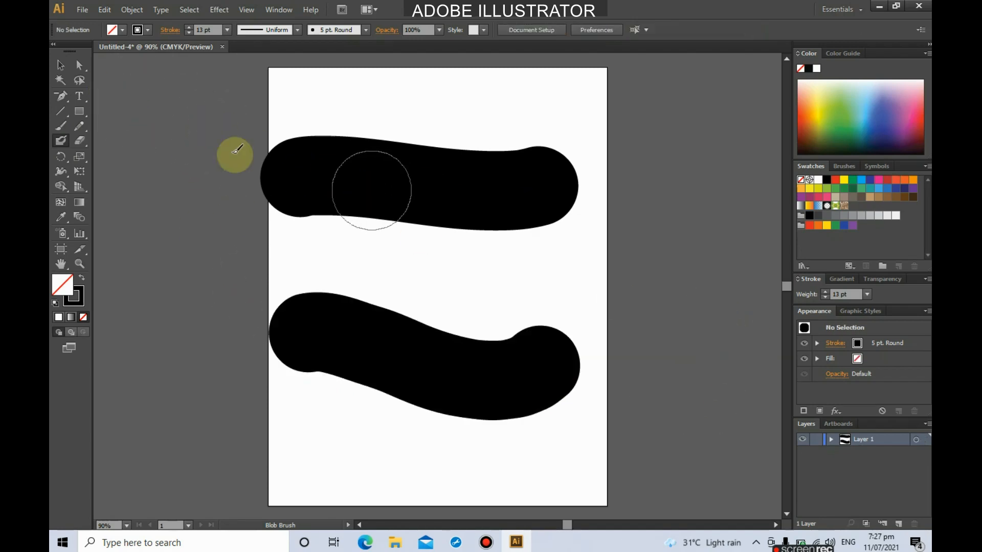
# Select the upper Paintbrush stroke and the lower Blob Brush shape in turn to compare their paths.
pyautogui.click(62, 66)
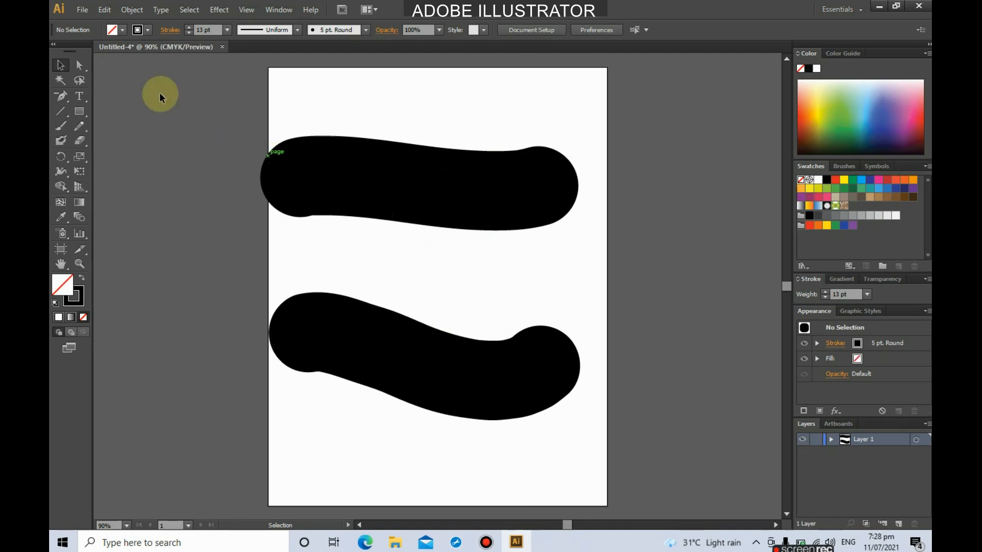
pyautogui.click(495, 191)
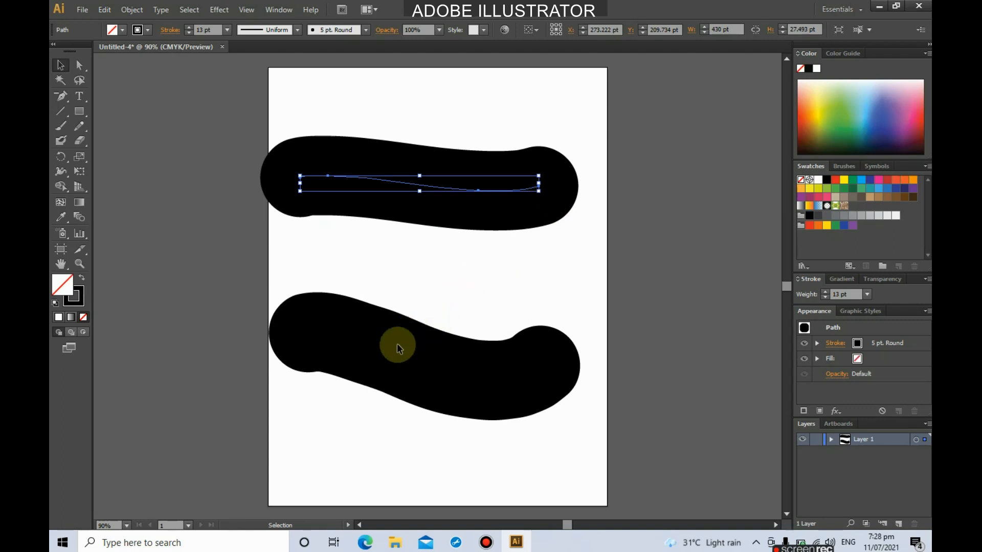
pyautogui.click(468, 346)
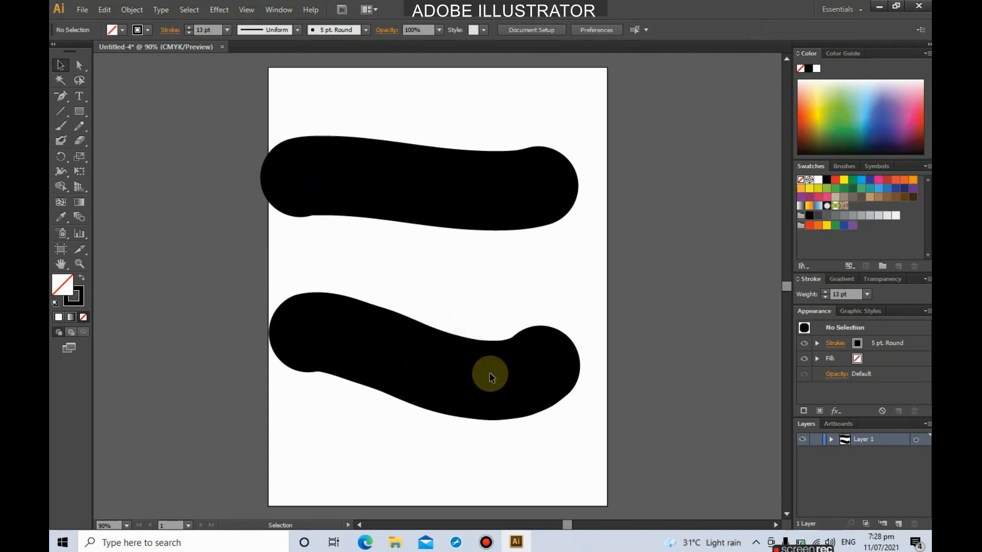
pyautogui.click(493, 349)
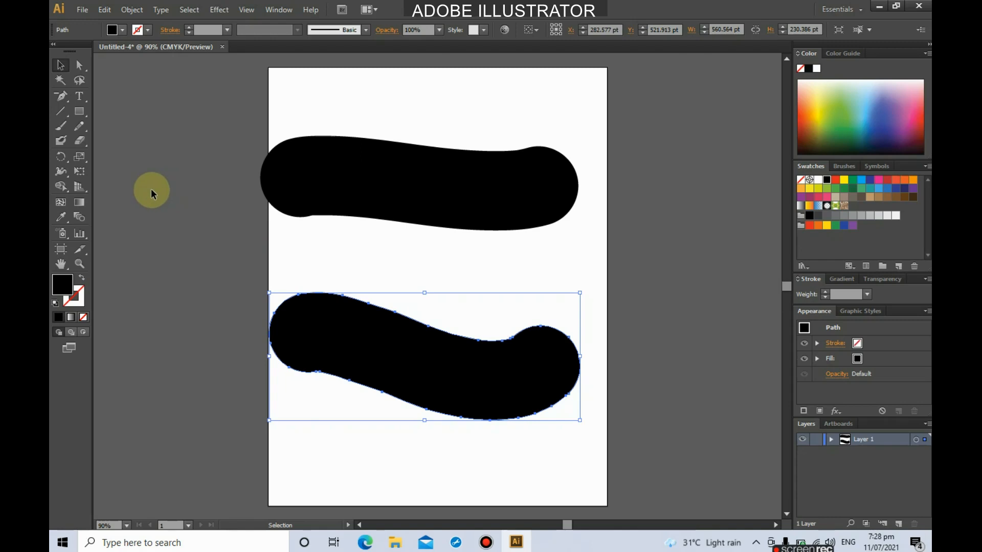
# Pull the middle anchor point on the lower shape's upper edge upward into a bump, and extend its direction handle to round the bump.
pyautogui.click(66, 97)
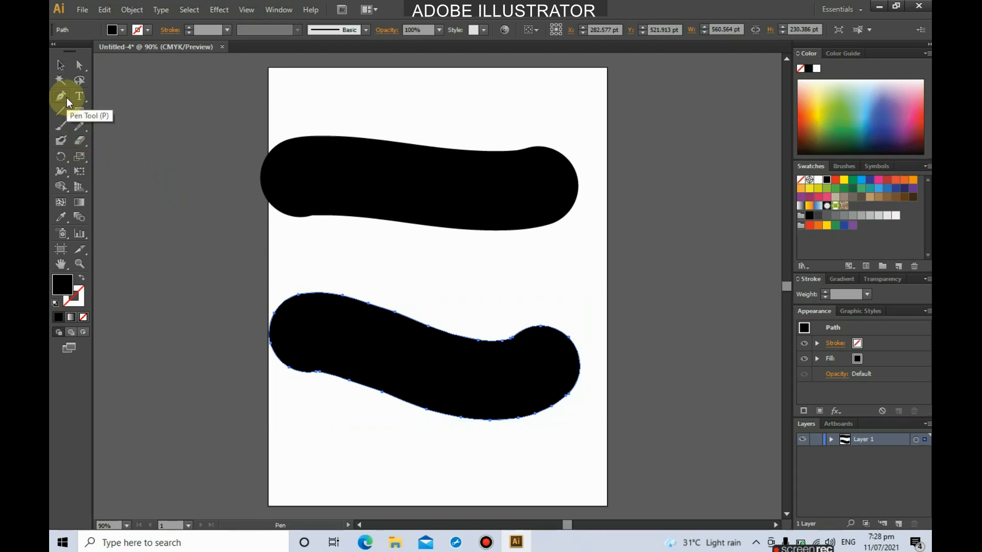
pyautogui.click(81, 65)
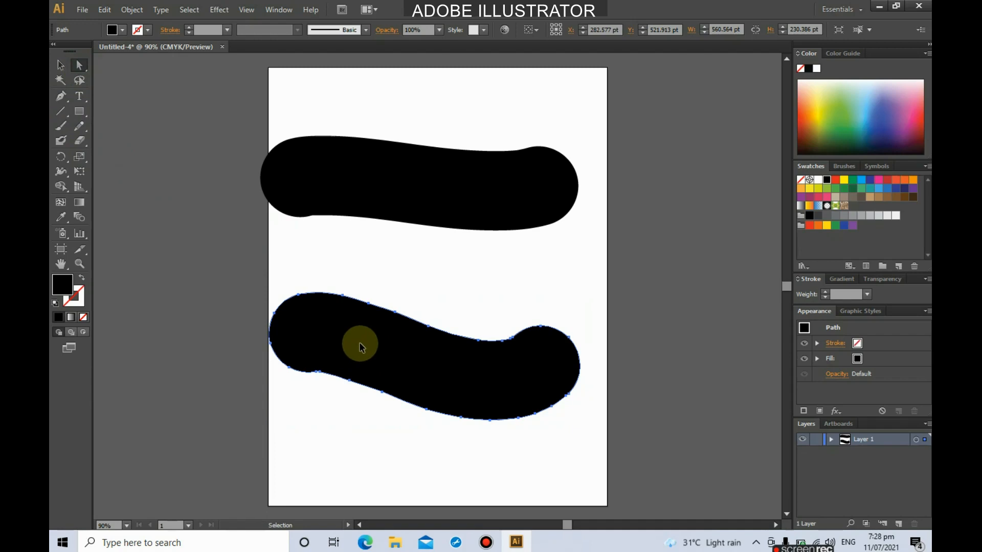
pyautogui.hotkey('ctrl', '+')
pyautogui.hotkey('ctrl', '+')
pyautogui.hotkey('ctrl', '+')
pyautogui.hotkey('ctrl', '+')
pyautogui.scroll(-2, 369, 351)
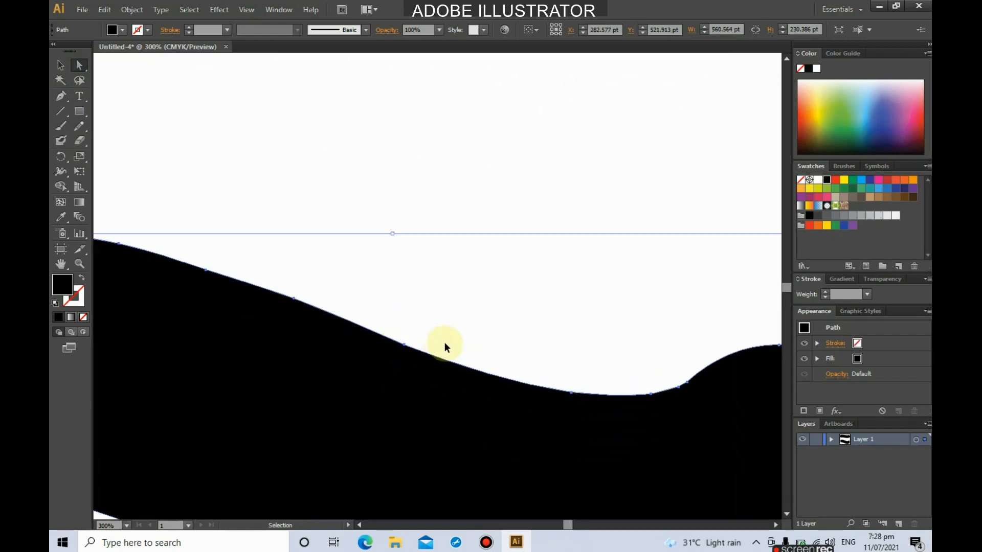
pyautogui.hotkey('ctrl', '+')
pyautogui.hotkey('ctrl', '+')
pyautogui.scroll(-2, 440, 340)
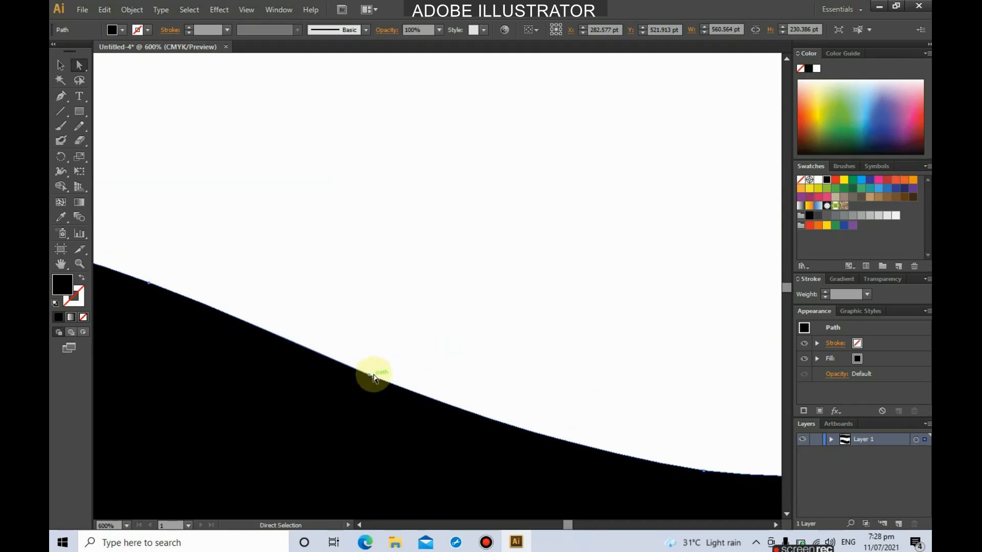
pyautogui.hotkey('ctrl', '-')
pyautogui.hotkey('ctrl', '-')
pyautogui.hotkey('ctrl', '-')
pyautogui.hotkey('ctrl', '-')
pyautogui.hotkey('ctrl', '-')
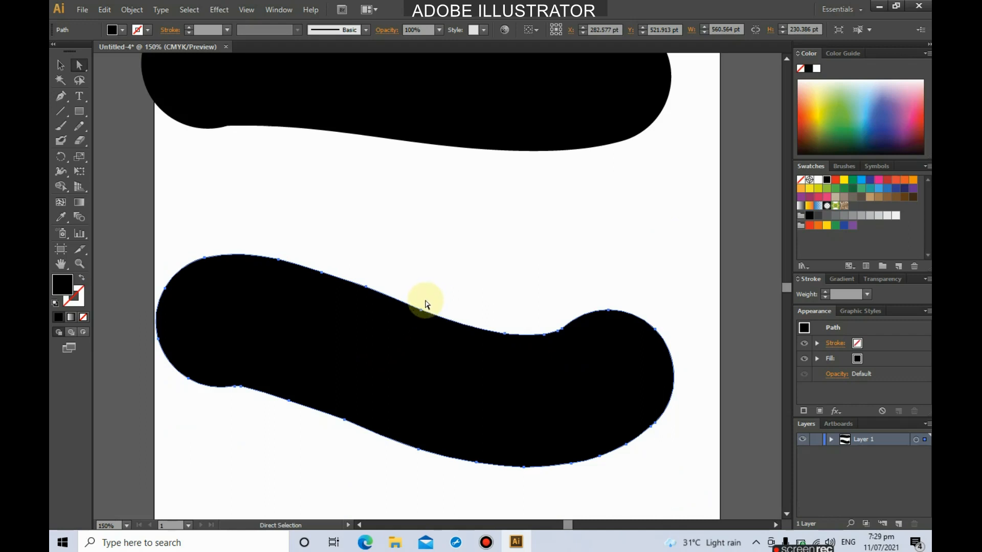
pyautogui.moveTo(421, 311); pyautogui.dragTo(581, 215)
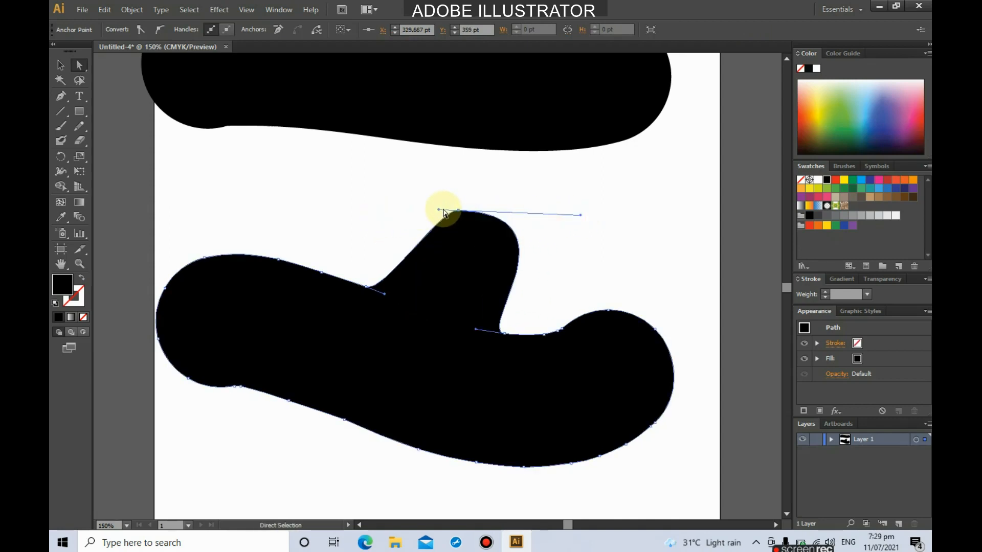
pyautogui.moveTo(438, 210); pyautogui.dragTo(371, 192)
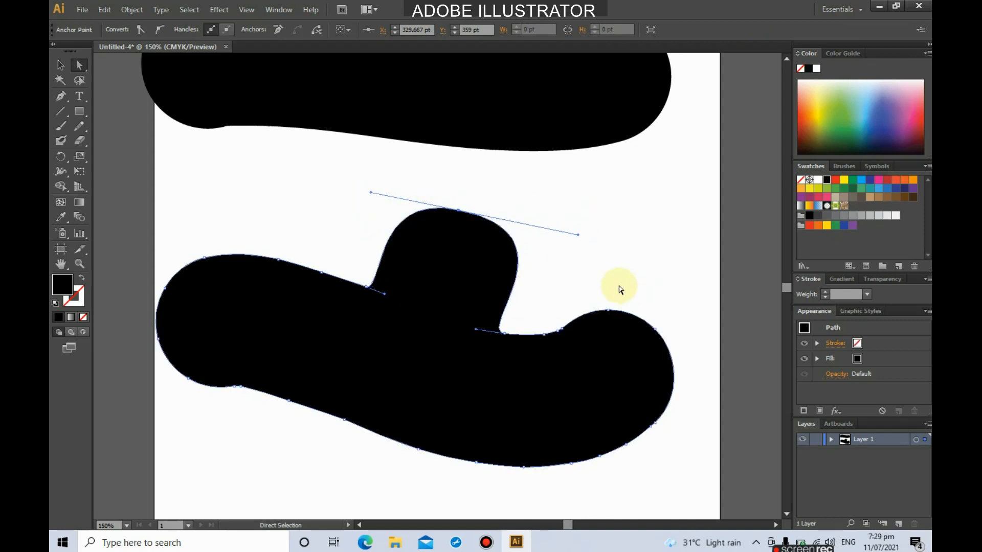
pyautogui.scroll(3, 581, 271)
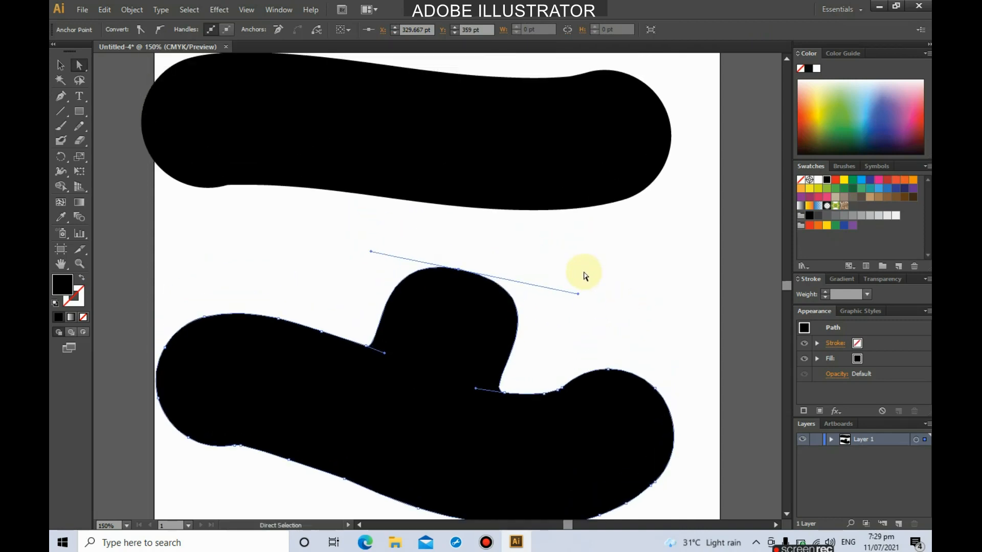
pyautogui.scroll(-4, 584, 276)
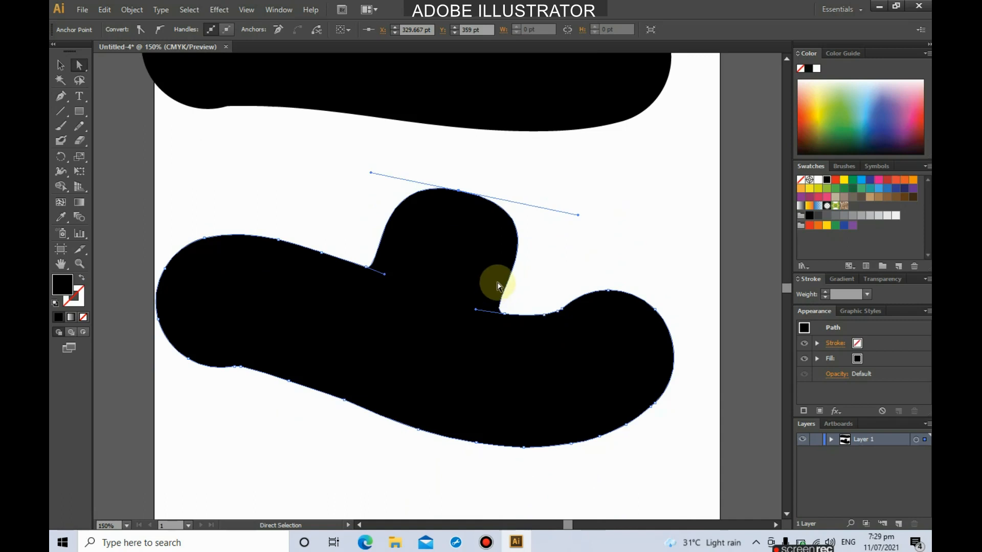
pyautogui.scroll(-1, 506, 282)
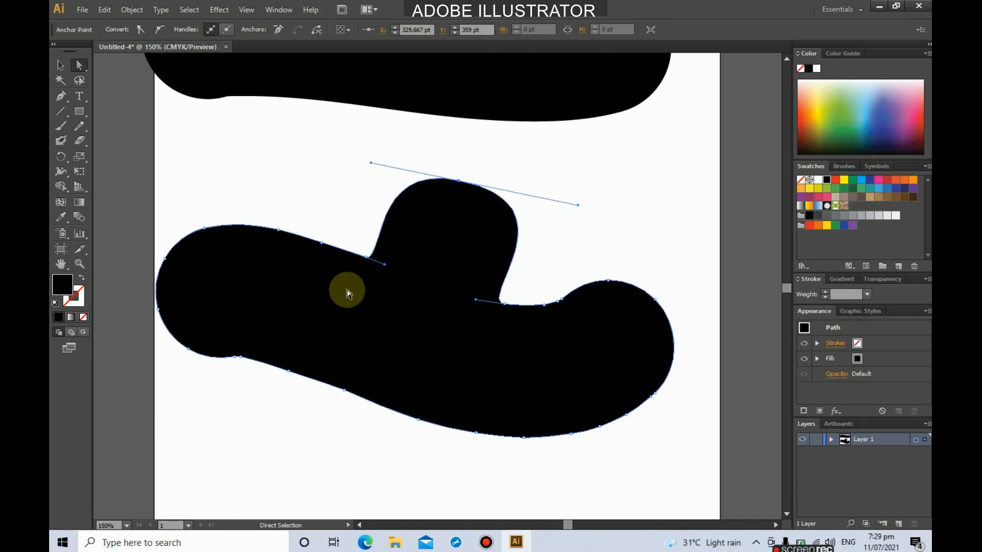
# Select the whole lower shape and fill it with the red swatch C=15 M=100 Y=90 K=10.
pyautogui.click(60, 65)
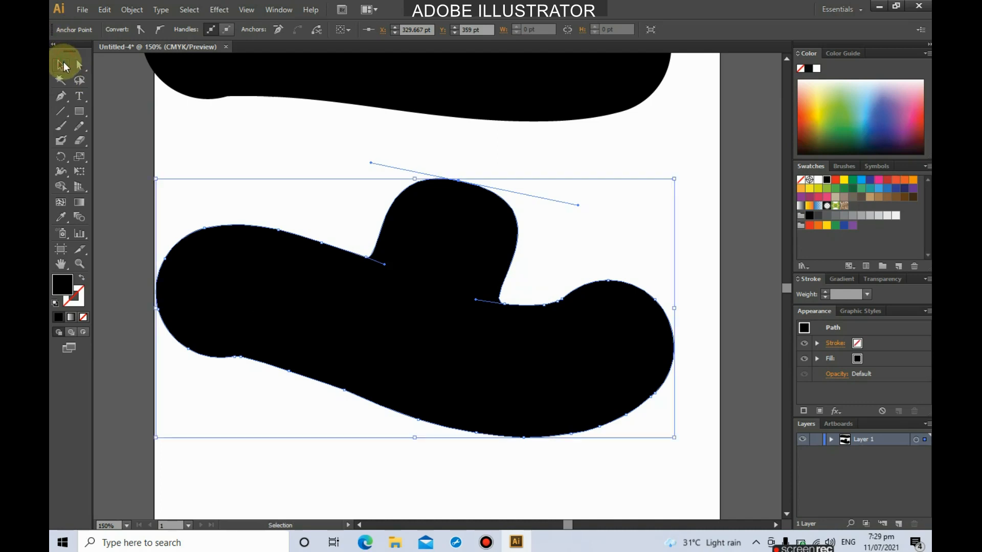
pyautogui.click(270, 178)
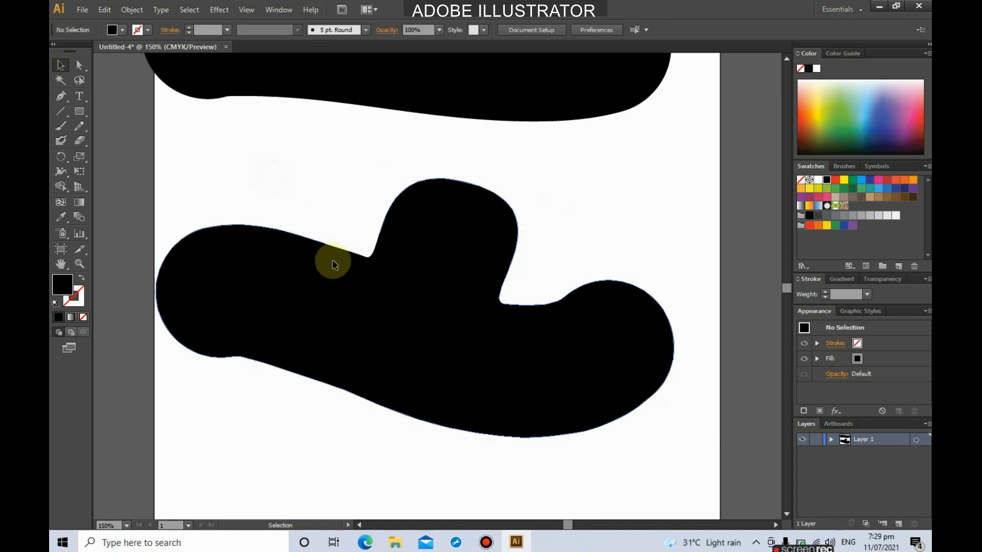
pyautogui.click(372, 261)
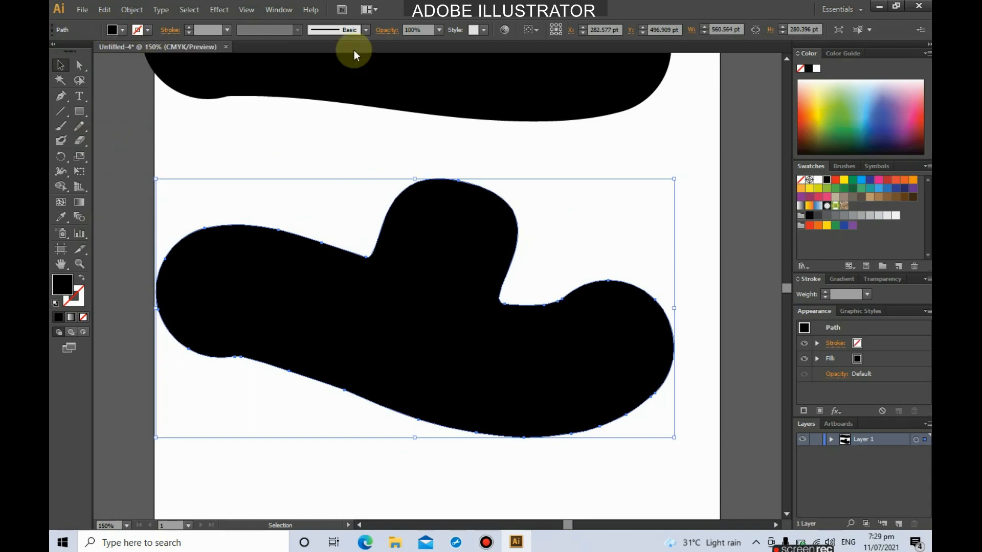
pyautogui.click(122, 30)
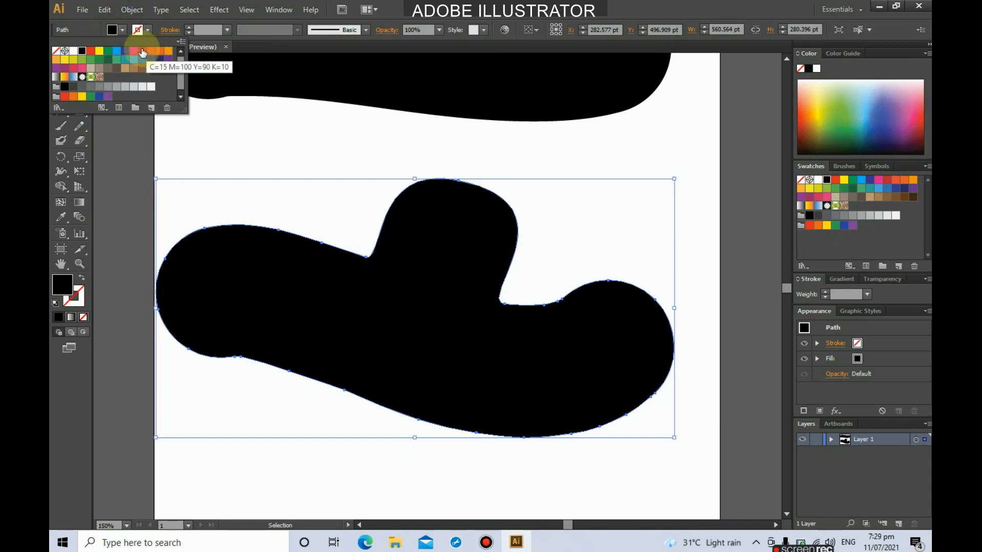
pyautogui.click(143, 51)
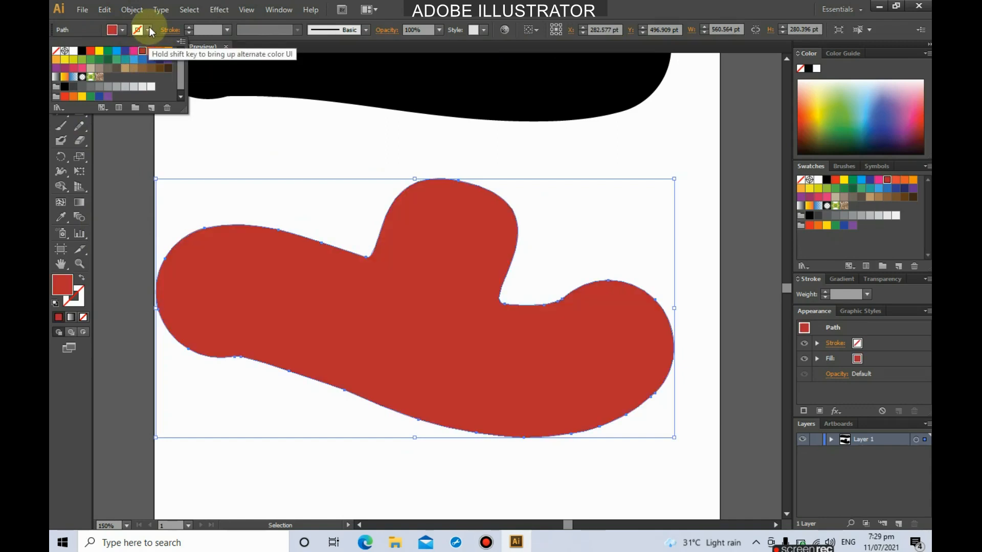
# Give the red shape a black outline with a 35 pt stroke weight and deselect it.
pyautogui.click(148, 29)
pyautogui.click(148, 30)
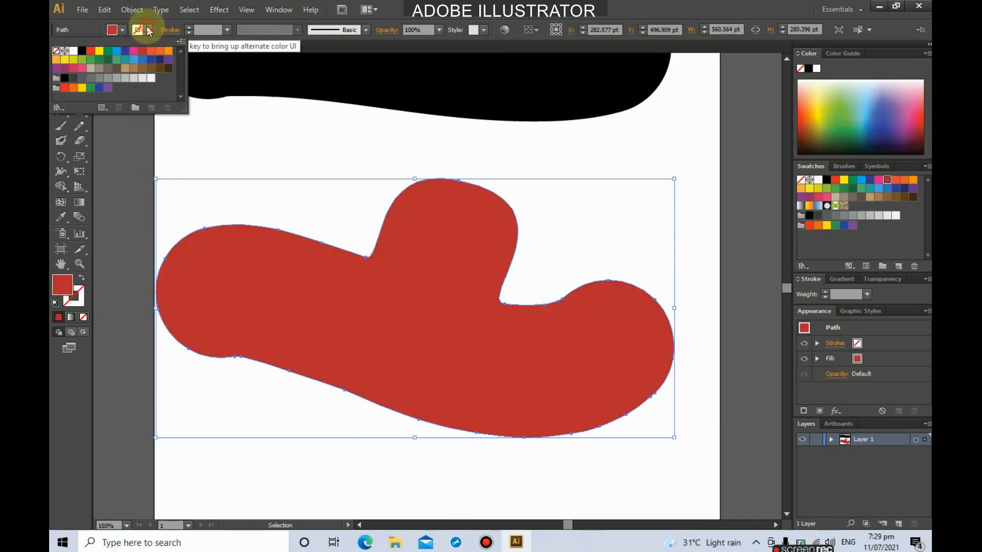
pyautogui.click(82, 52)
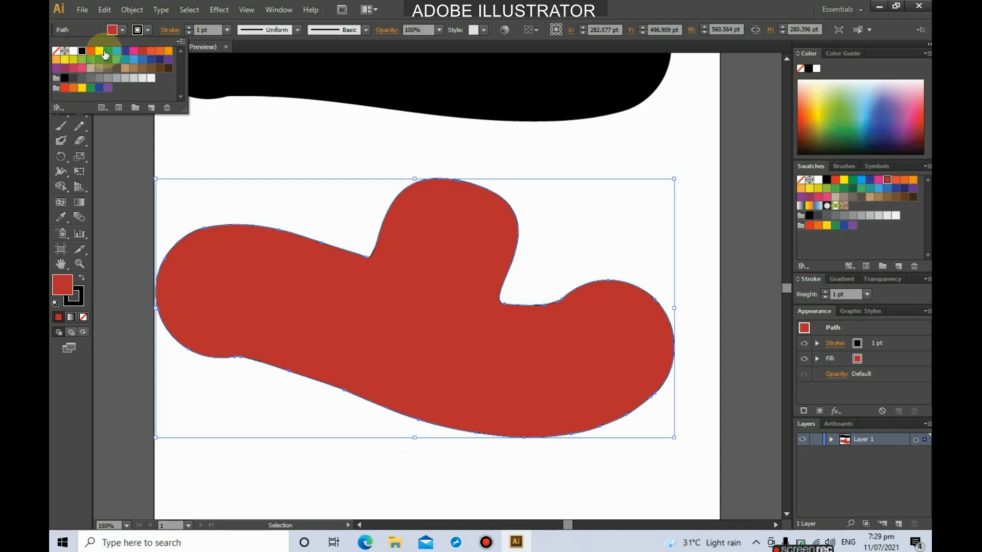
pyautogui.click(189, 27)
pyautogui.click(191, 27)
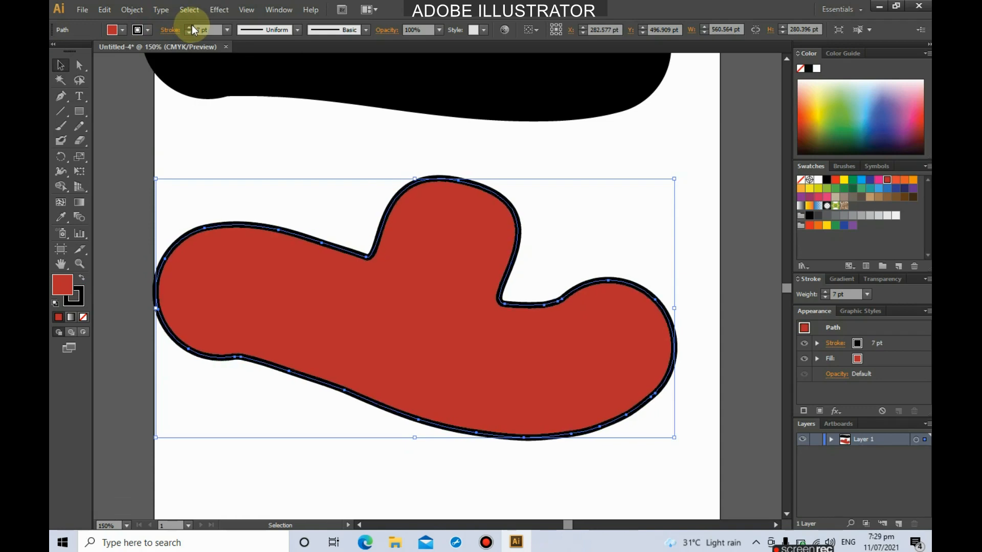
pyautogui.moveTo(192, 25); pyautogui.dragTo(192, 24)
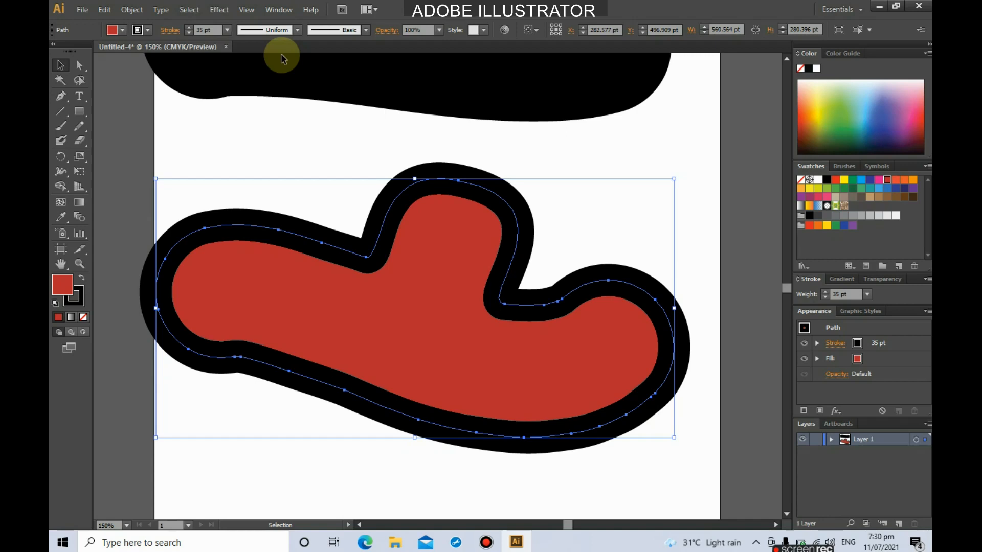
pyautogui.click(223, 134)
# Move the upper black Paintbrush stroke up so that it overlaps the artboard's top edge.
pyautogui.click(434, 231)
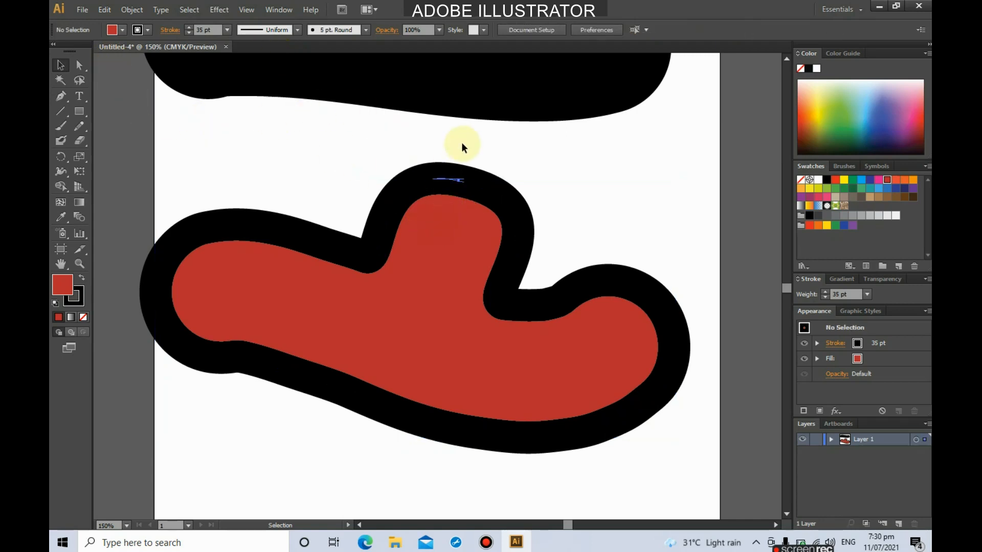
pyautogui.hotkey('ctrl', '-')
pyautogui.hotkey('ctrl', '-')
pyautogui.hotkey('ctrl', '-')
pyautogui.click(481, 214)
pyautogui.click(486, 164)
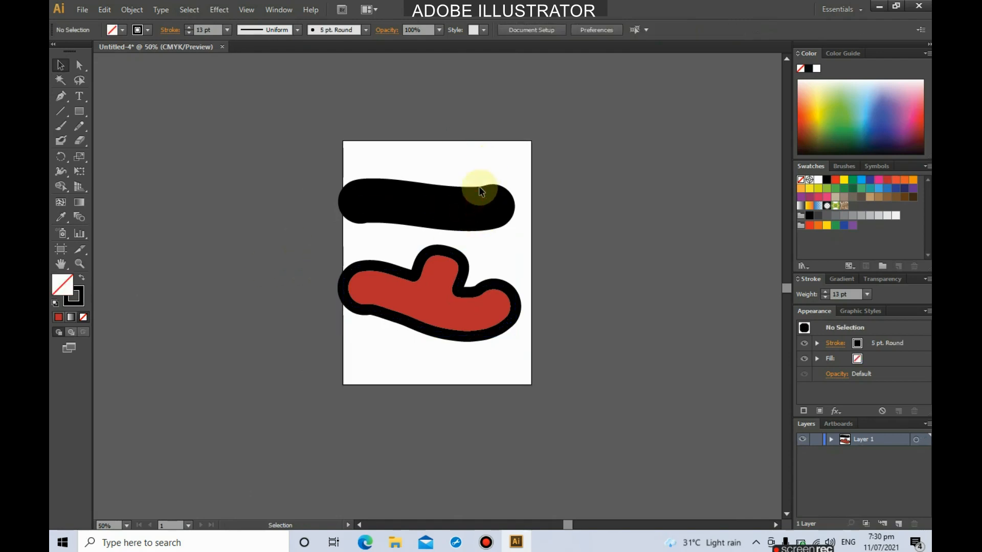
pyautogui.click(456, 204)
pyautogui.moveTo(457, 210)
pyautogui.mouseDown()
pyautogui.moveTo(471, 153)
pyautogui.moveTo(477, 170)
pyautogui.mouseUp()
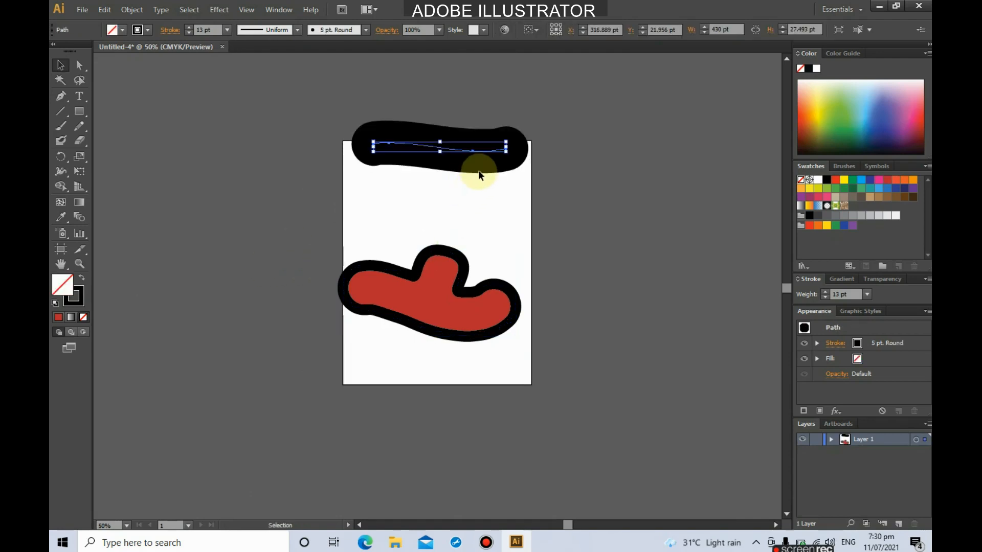
# Move the red outlined shape up until it sits directly beneath the black Paintbrush stroke, and deselect it.
pyautogui.click(441, 259)
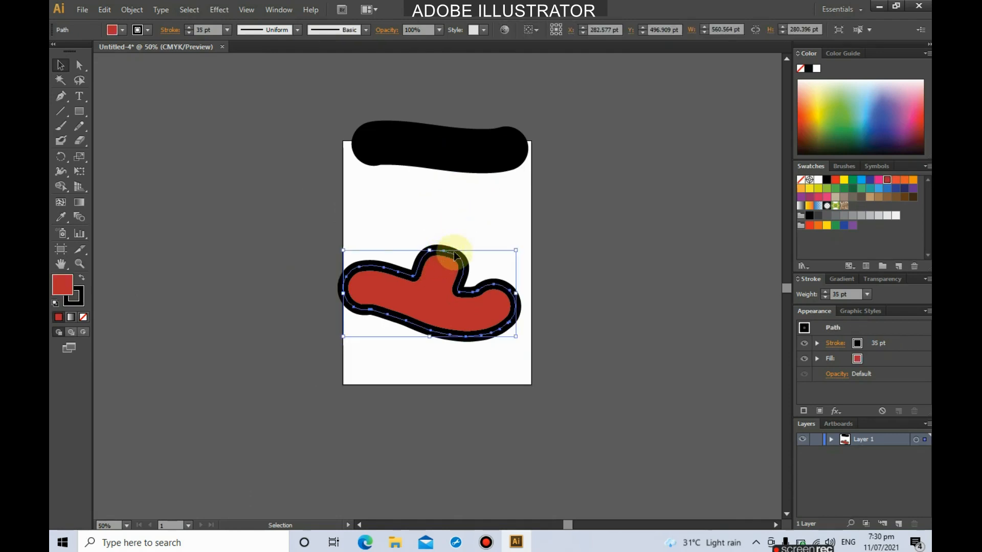
pyautogui.moveTo(453, 256); pyautogui.dragTo(468, 182)
pyautogui.click(447, 312)
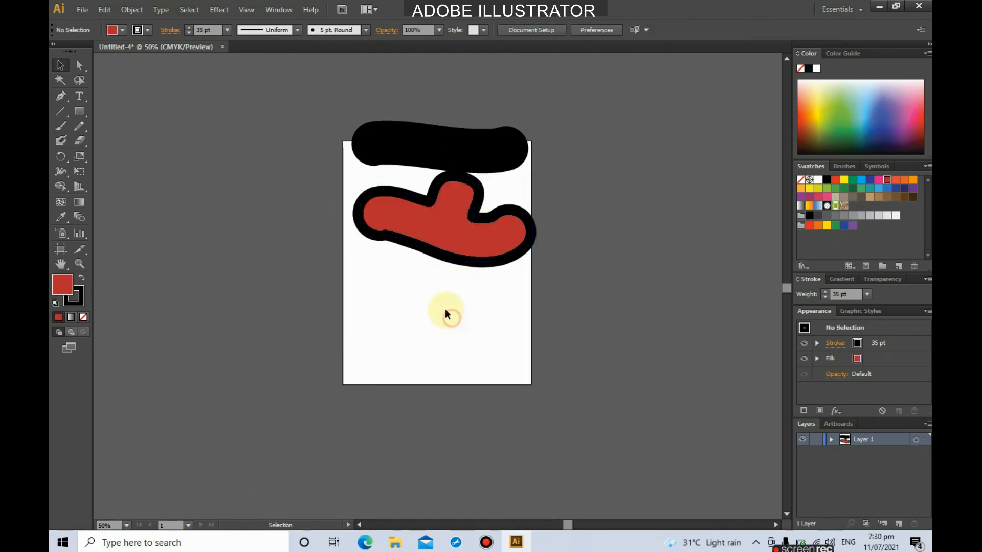
# Draw an ellipse about 211 pt wide and 169 pt high in the blank area below the red shape.
pyautogui.hotkey('ctrl', '=')
pyautogui.hotkey('ctrl', '=')
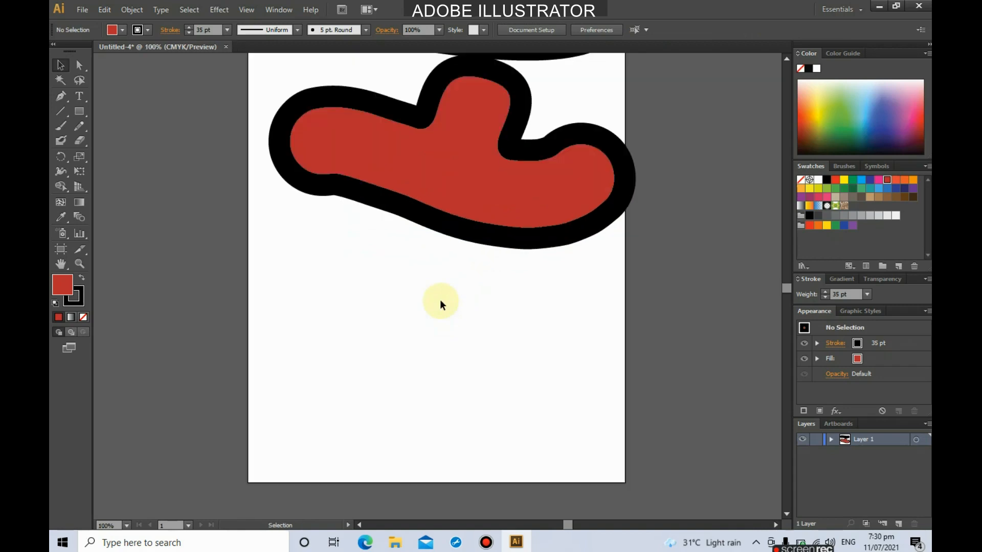
pyautogui.hotkey('ctrl', '=')
pyautogui.scroll(3, 438, 296)
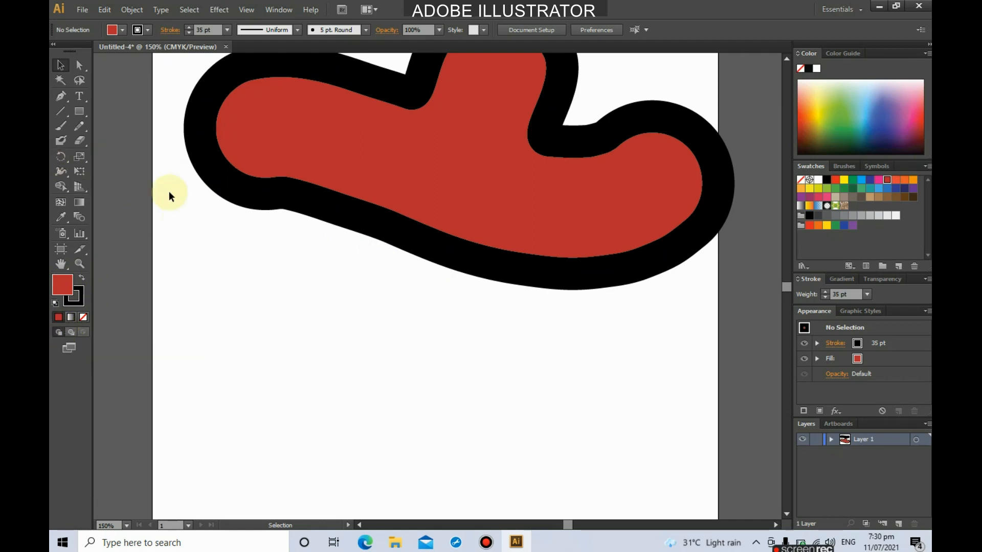
pyautogui.click(81, 111)
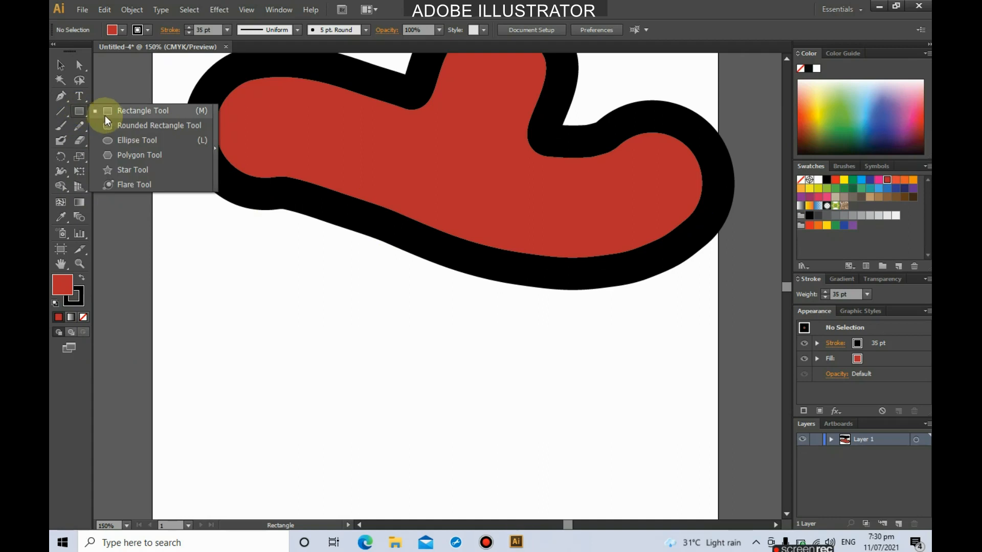
pyautogui.click(136, 143)
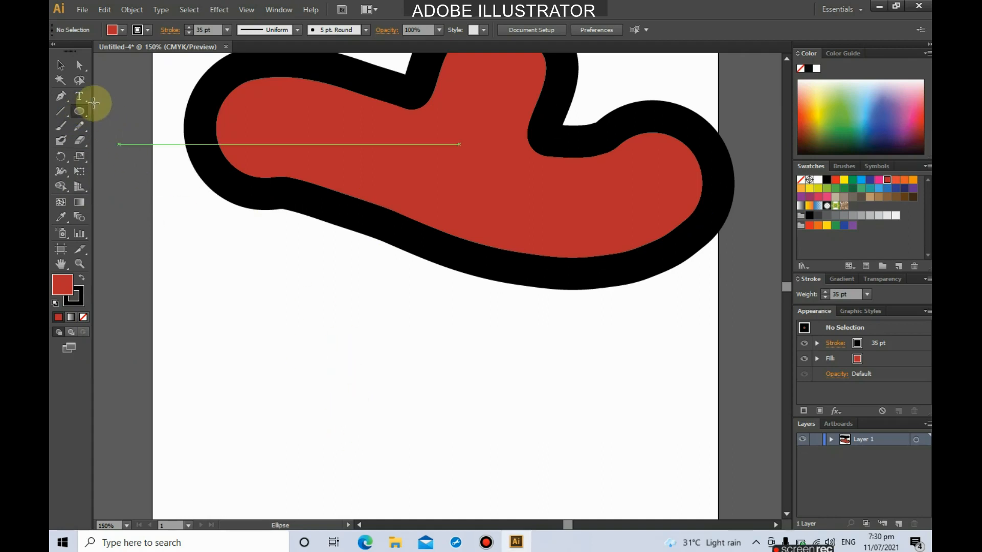
pyautogui.moveTo(328, 348); pyautogui.dragTo(521, 505)
pyautogui.scroll(-1, 487, 332)
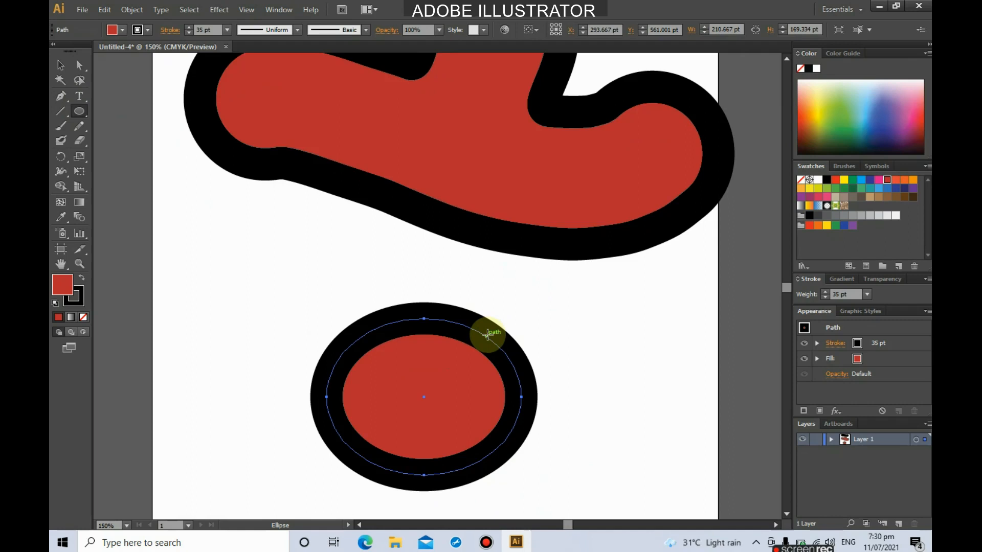
# Set the ellipse's fill to None, keeping its black outline.
pyautogui.click(148, 33)
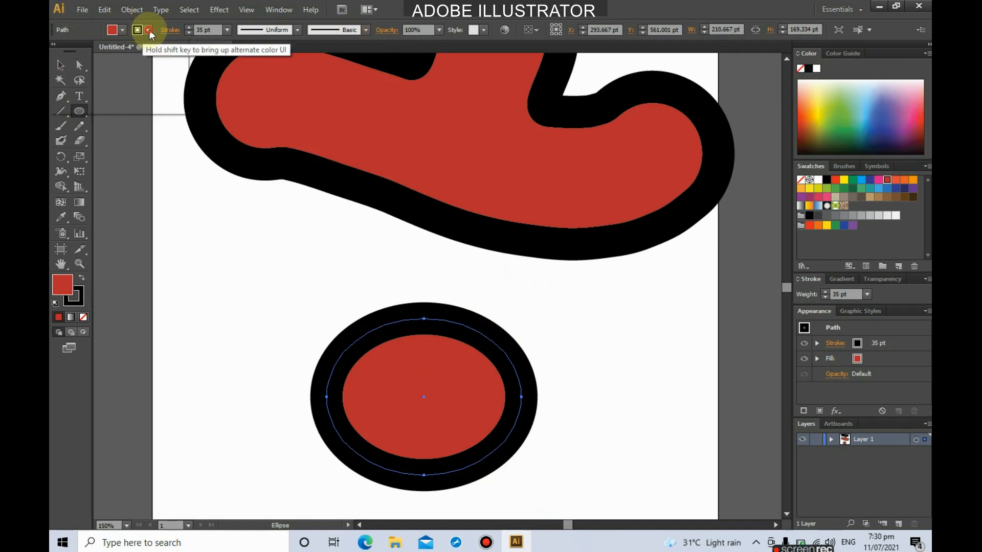
pyautogui.click(123, 35)
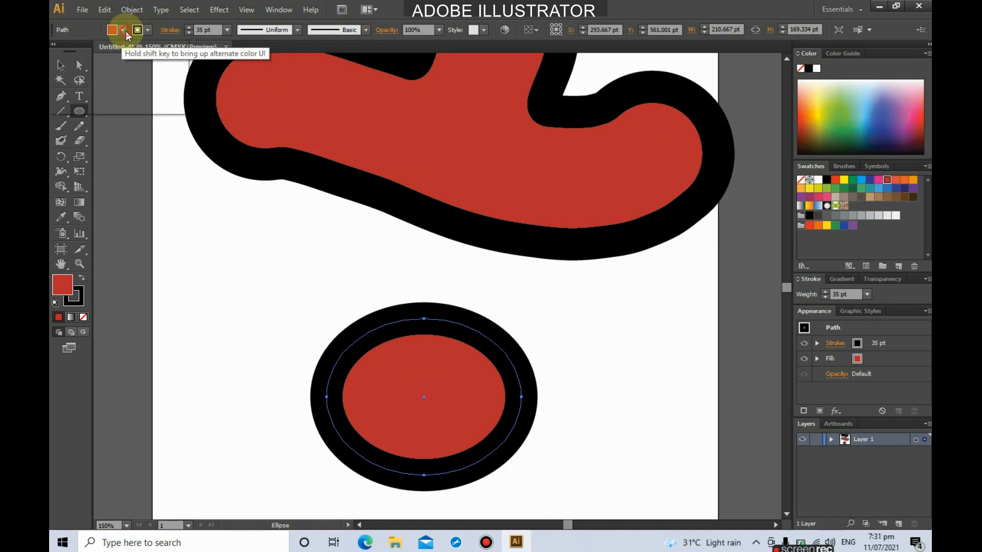
pyautogui.click(123, 35)
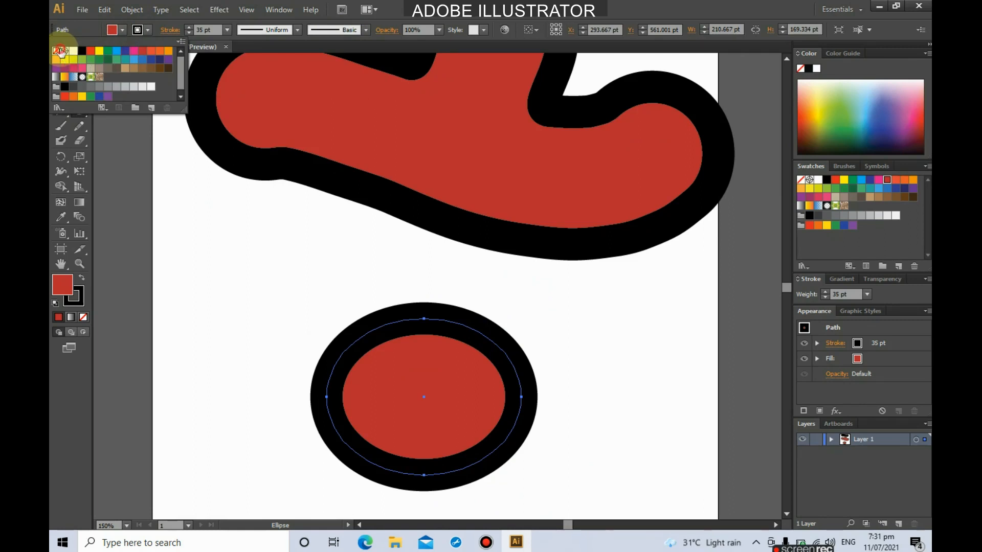
pyautogui.click(60, 51)
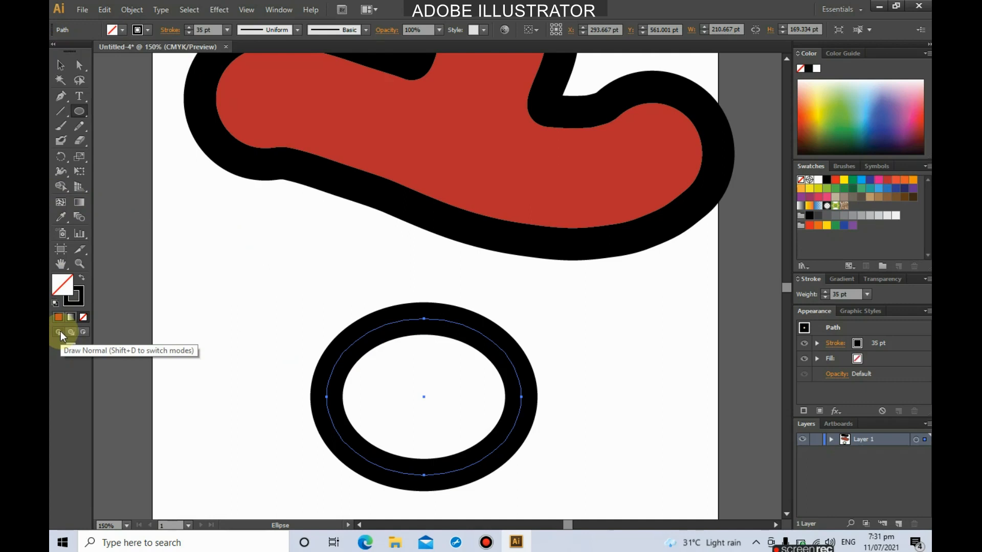
# Try to enlarge the Blob Brush while the ellipse is still selected.
pyautogui.click(62, 135)
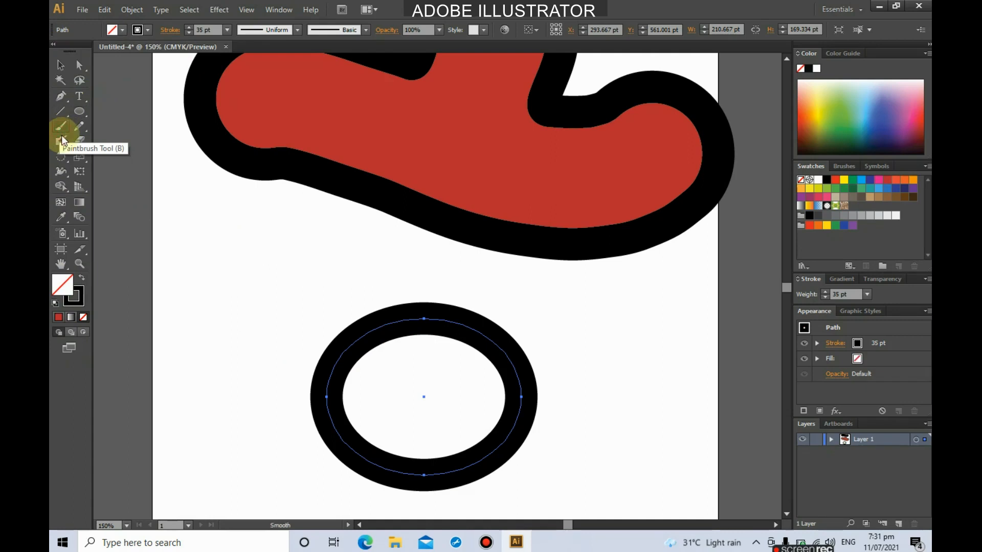
pyautogui.click(62, 146)
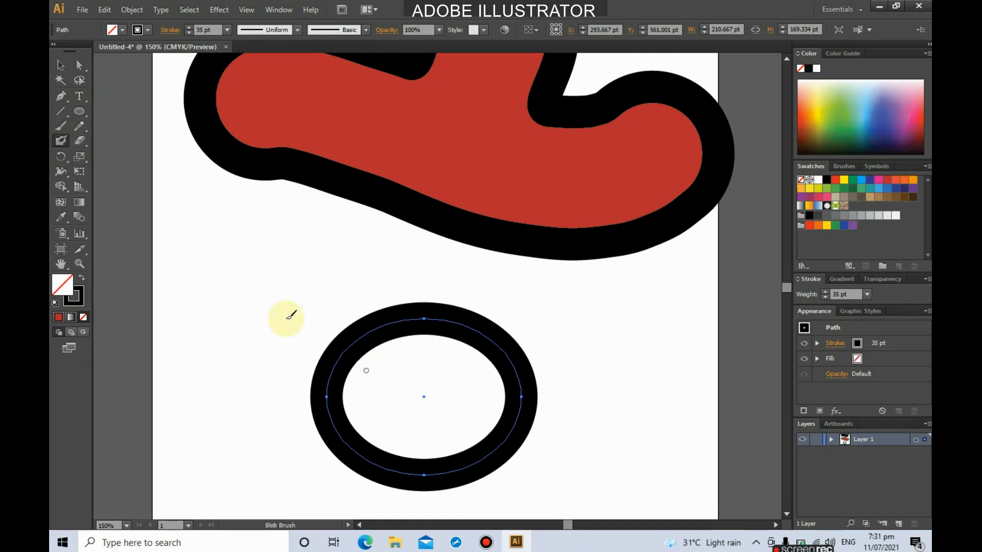
pyautogui.press(']')
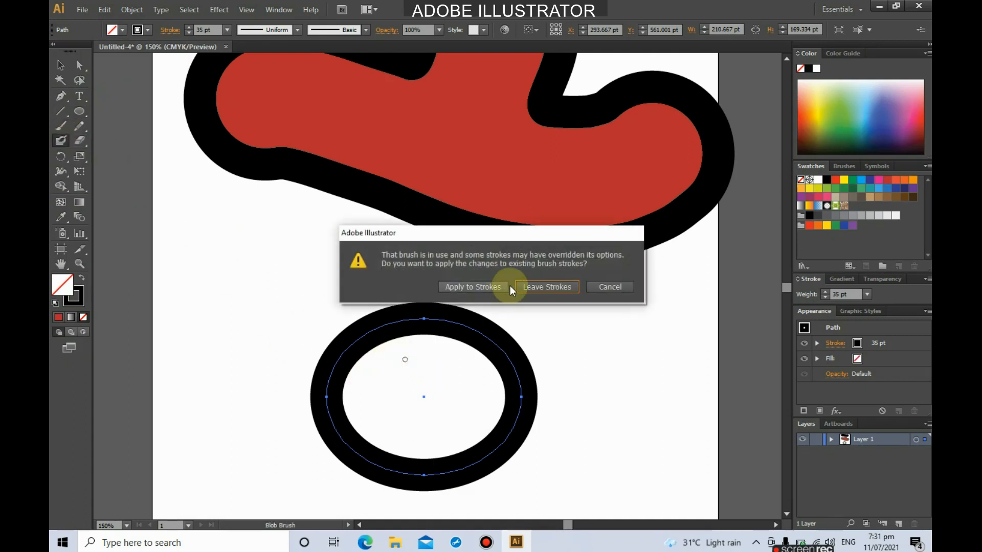
pyautogui.click(565, 290)
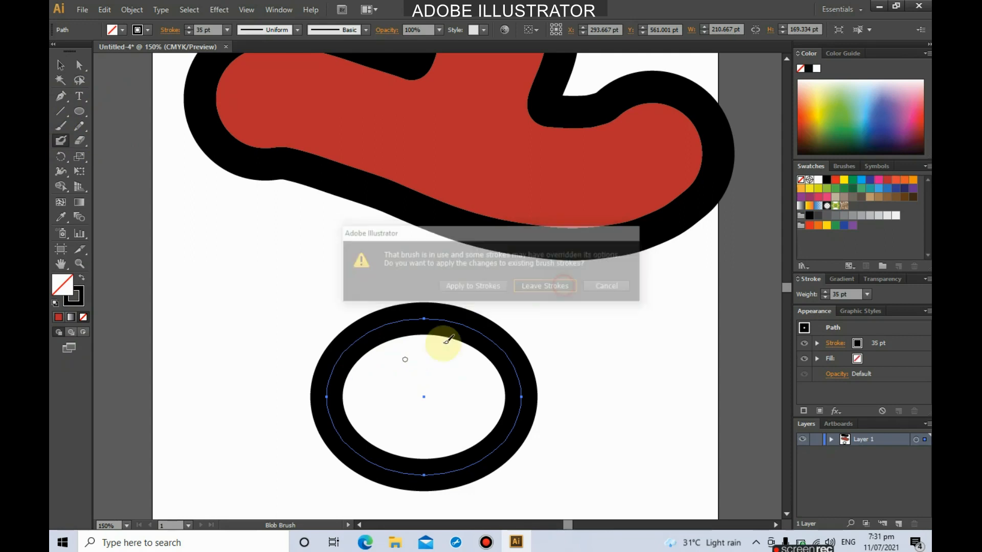
pyautogui.press(']')
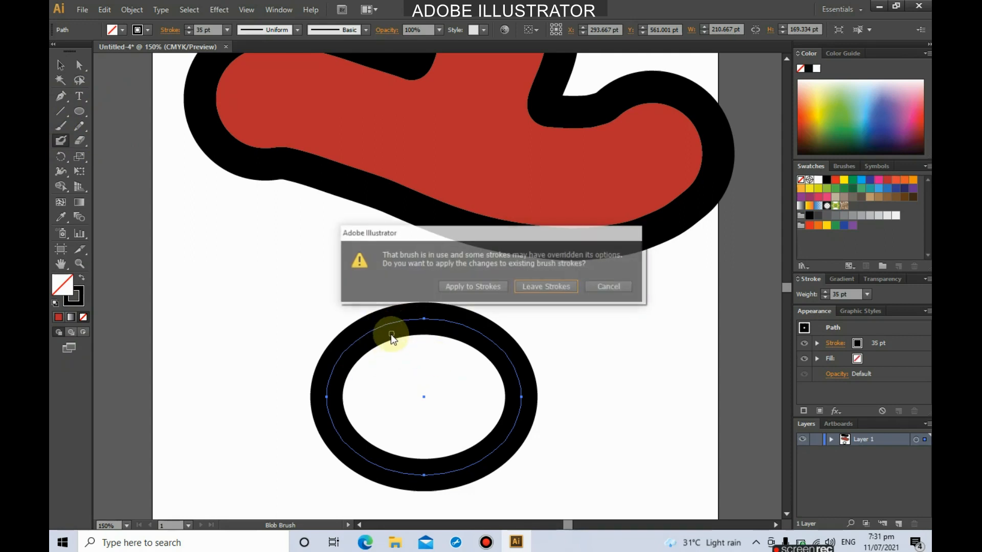
pyautogui.click(444, 287)
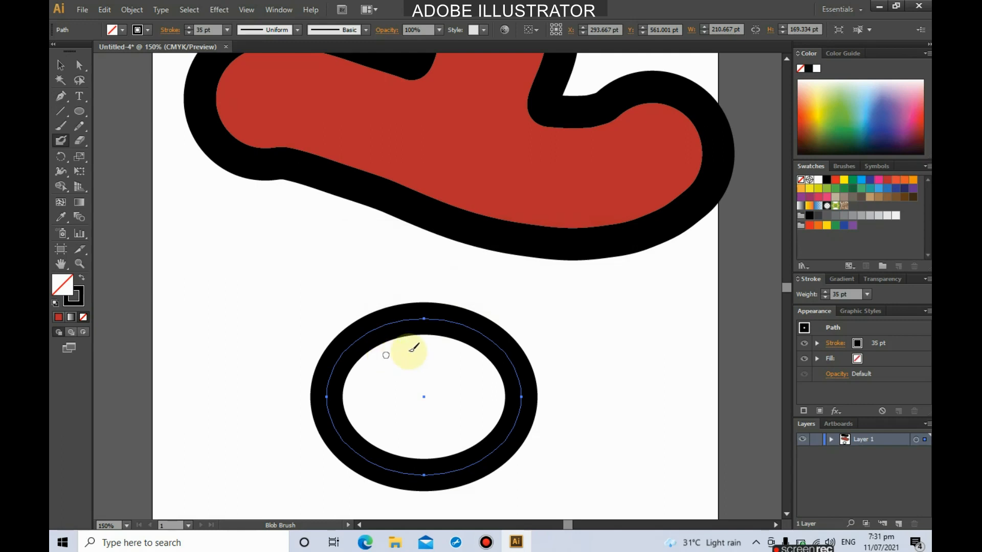
# With the ellipse deselected, enlarge the Blob Brush, choose a yellow fill, and paint a C-shaped stroke along the ellipse's left inner edge.
pyautogui.click(62, 65)
pyautogui.click(233, 266)
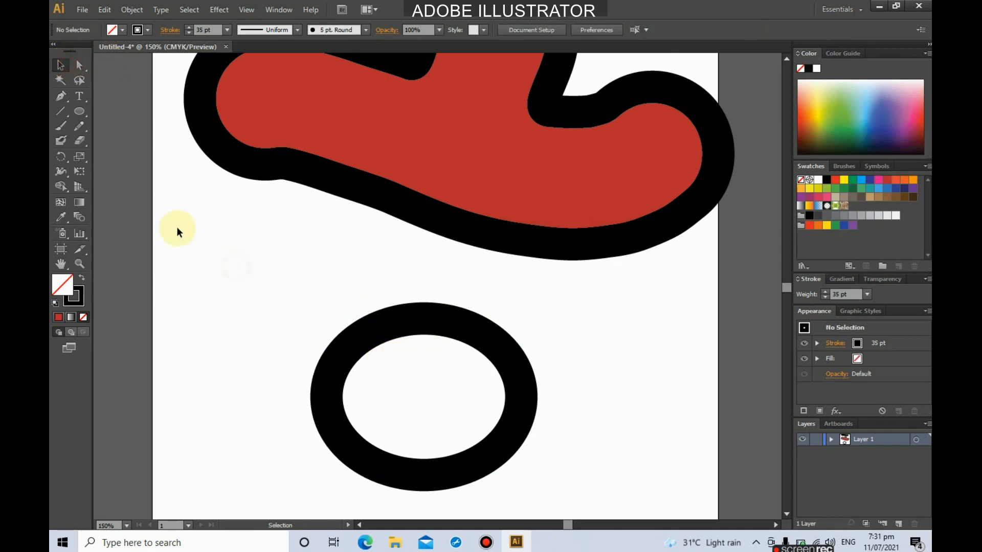
pyautogui.click(60, 140)
pyautogui.press(']')
pyautogui.press(']')
pyautogui.press(']')
pyautogui.press(']')
pyautogui.press(']')
pyautogui.press(']')
pyautogui.press(']')
pyautogui.press(']')
pyautogui.press(']')
pyautogui.press(']')
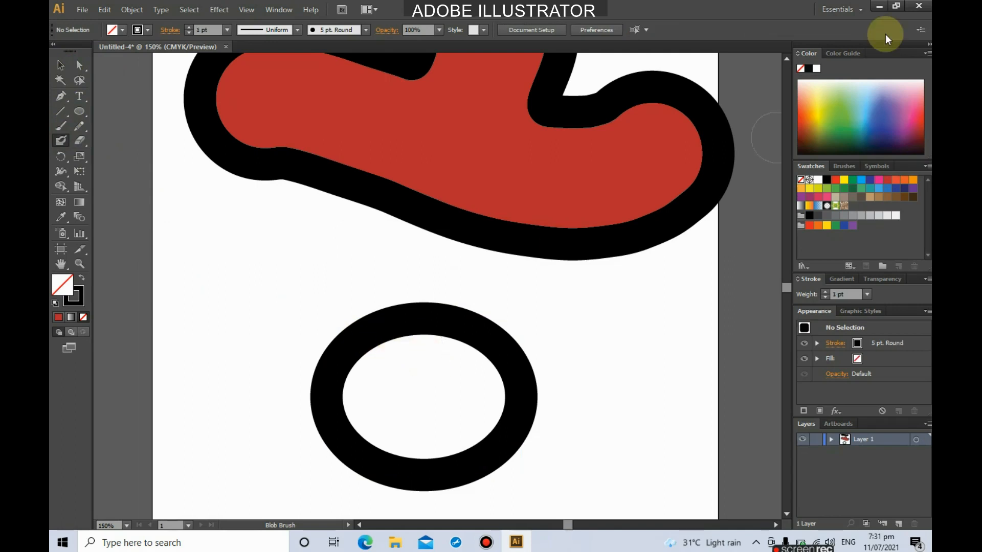
pyautogui.click(820, 103)
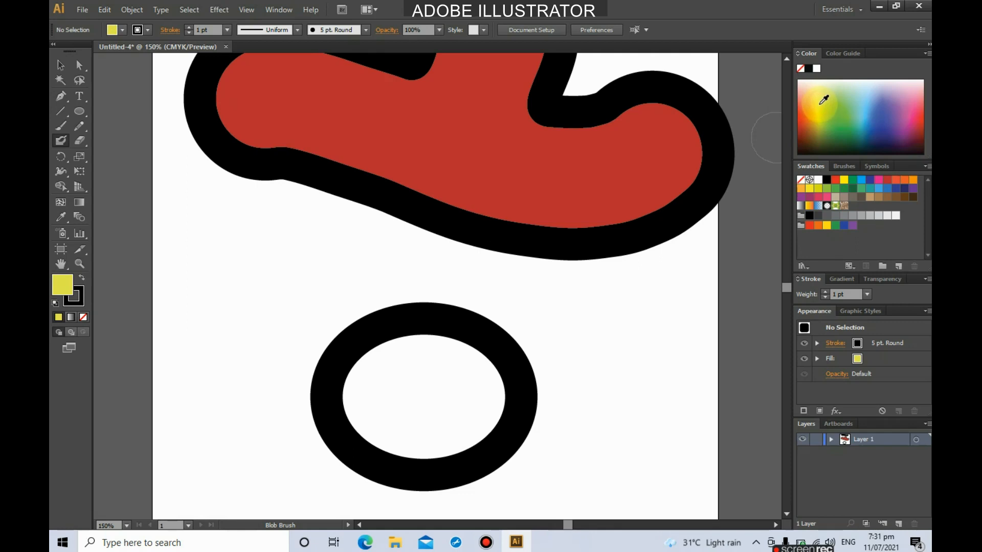
pyautogui.moveTo(406, 350)
pyautogui.mouseDown()
pyautogui.moveTo(354, 388)
pyautogui.moveTo(373, 438)
pyautogui.moveTo(401, 448)
pyautogui.mouseUp()
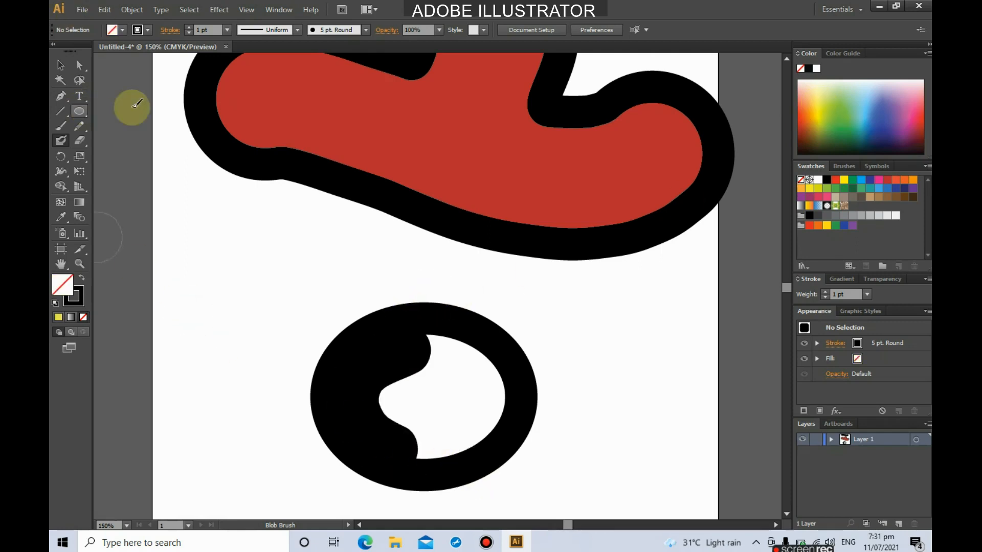
# Select the C-shaped Blob Brush stroke and fill it with the yellow swatch.
pyautogui.click(126, 29)
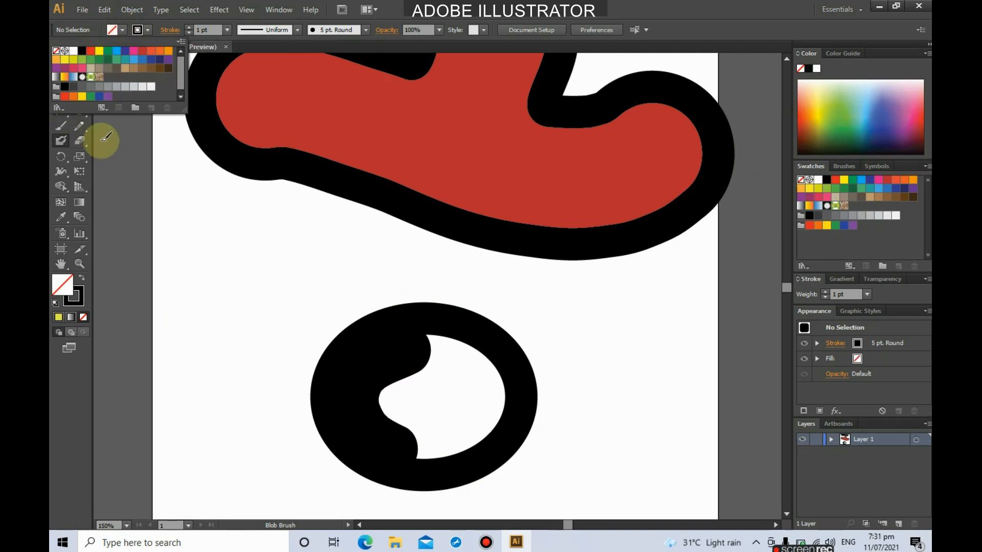
pyautogui.click(61, 64)
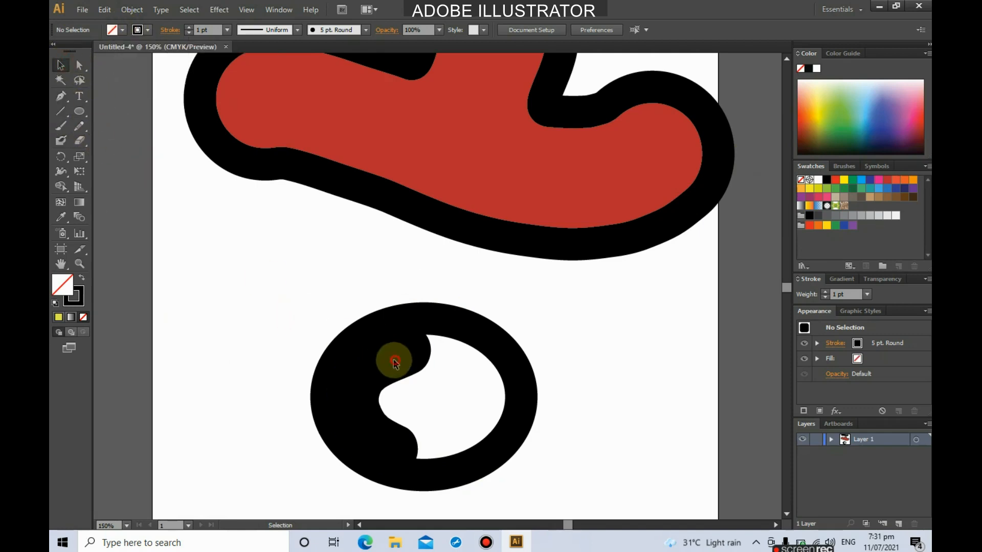
pyautogui.click(396, 426)
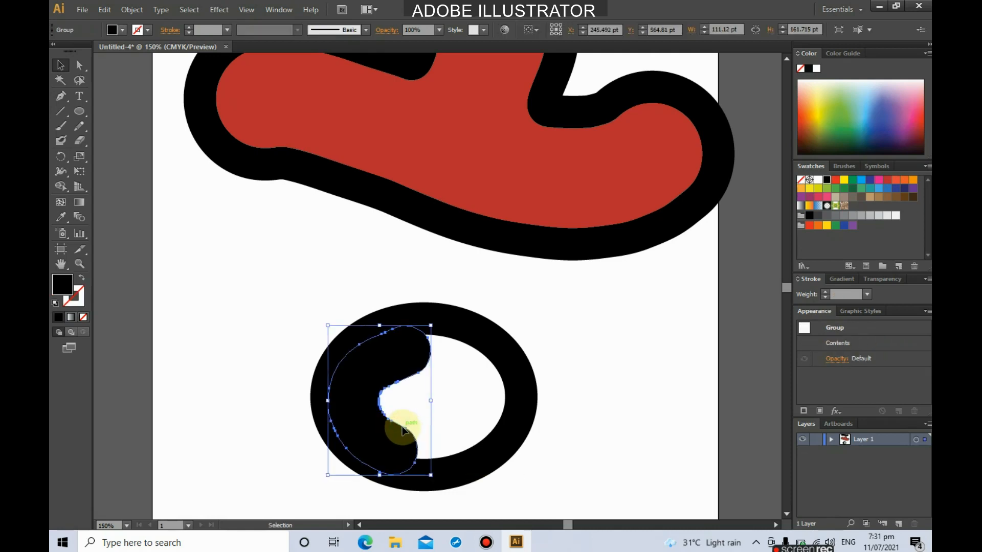
pyautogui.click(125, 30)
pyautogui.click(103, 41)
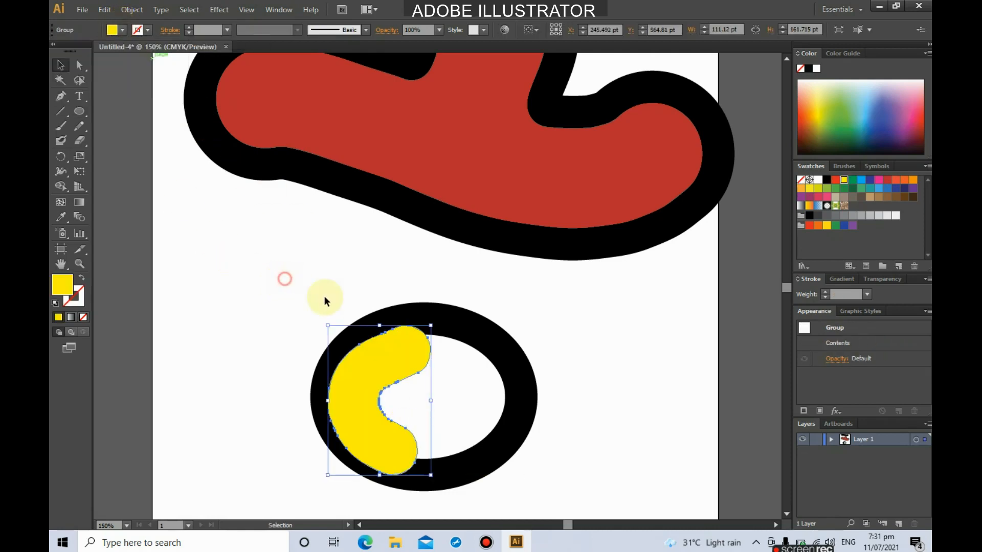
# Select and deselect the yellow stroke and the black ellipse to examine how the stroke overlaps the outline.
pyautogui.click(360, 360)
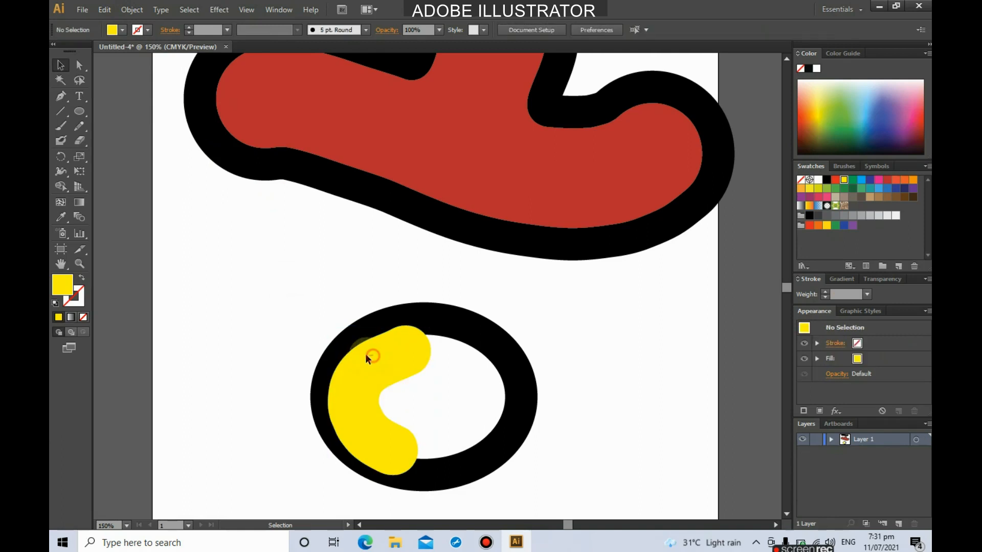
pyautogui.click(399, 366)
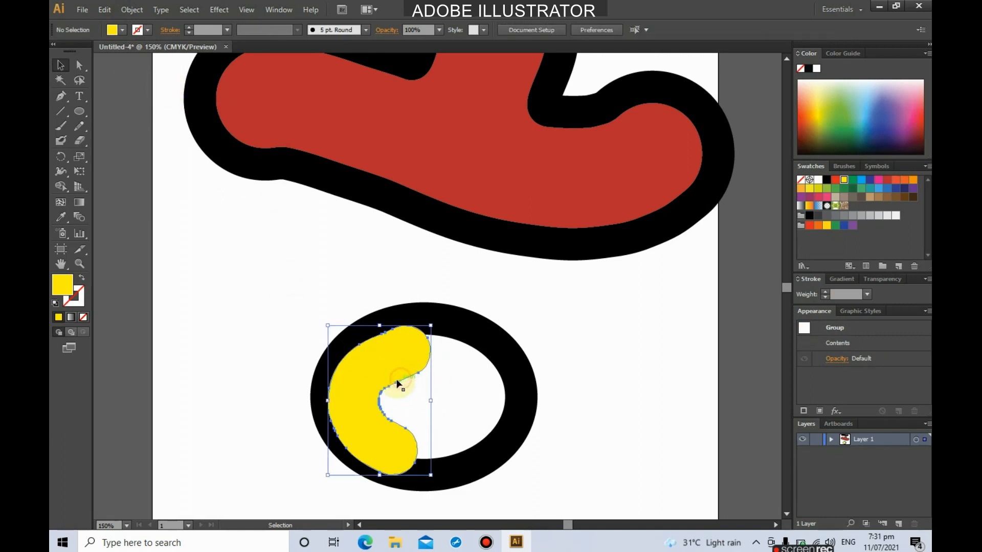
pyautogui.click(375, 357)
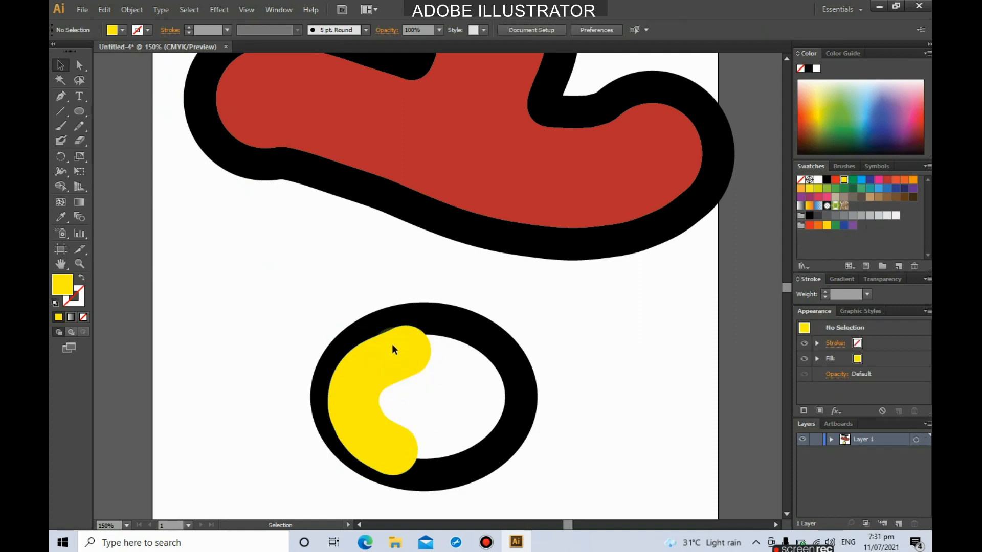
pyautogui.click(405, 376)
pyautogui.click(405, 380)
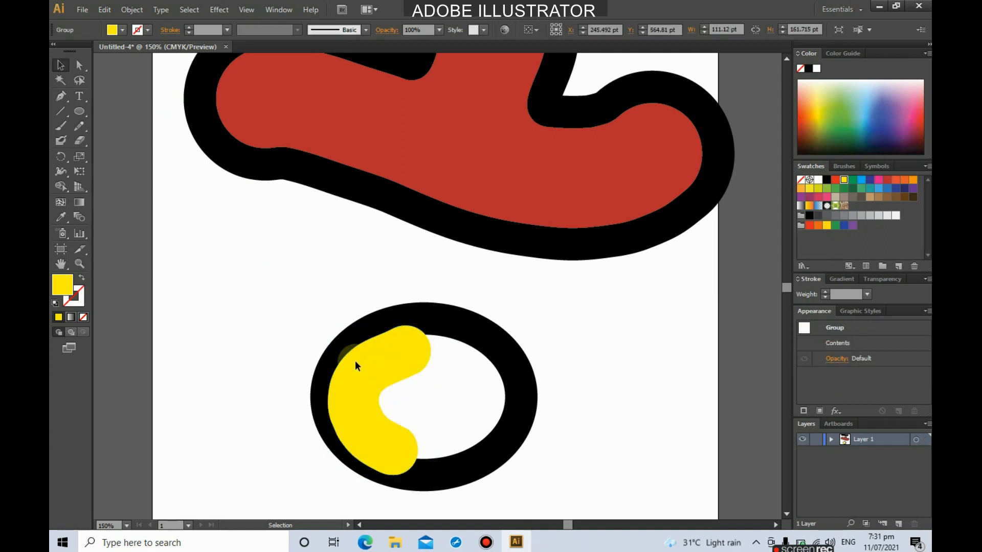
pyautogui.click(330, 385)
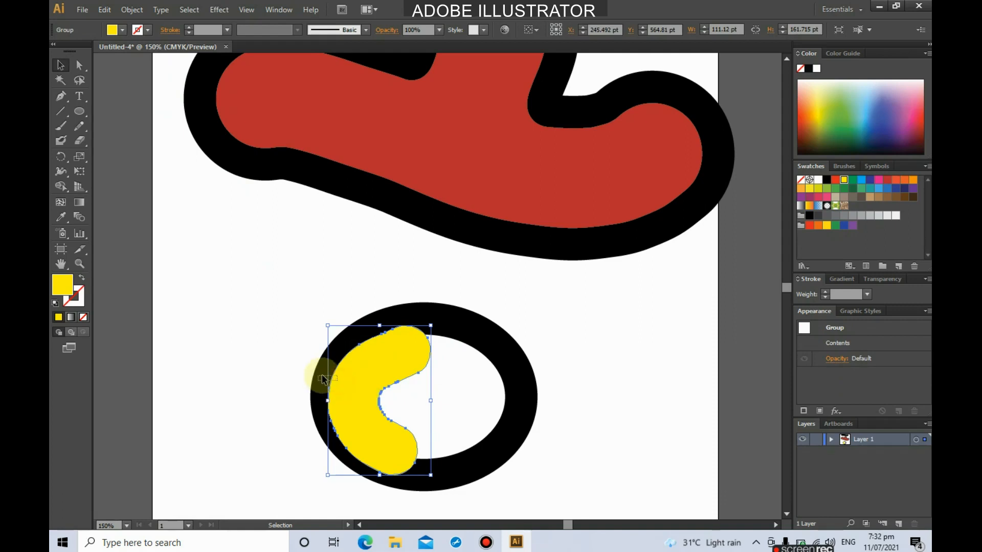
pyautogui.keyDown('shift'); pyautogui.click(324, 377); pyautogui.keyUp('shift')
pyautogui.click(569, 364)
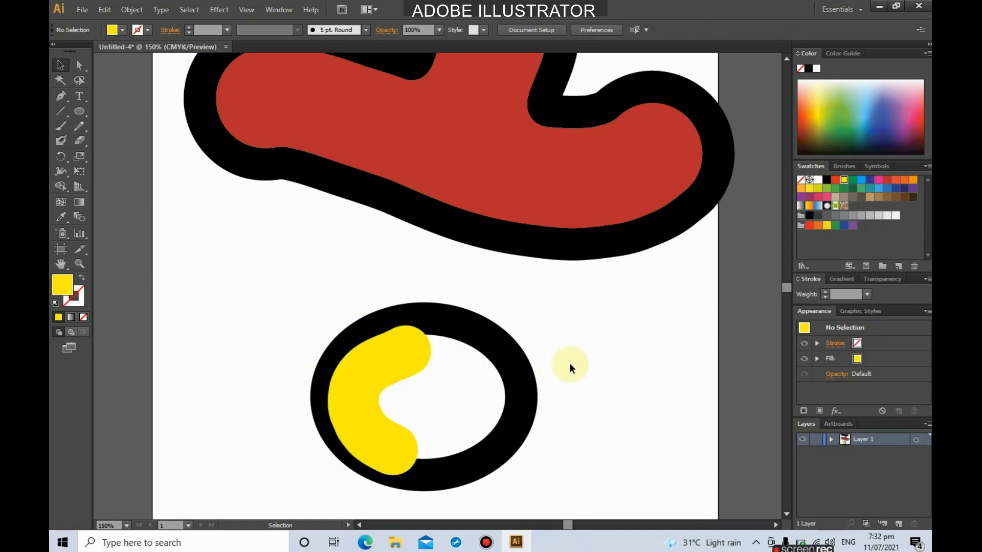
pyautogui.click(394, 459)
pyautogui.click(290, 425)
# Move the yellow stroke out of the ellipse into the blank area below the red shape's left end, and deselect it.
pyautogui.moveTo(393, 372); pyautogui.dragTo(365, 367)
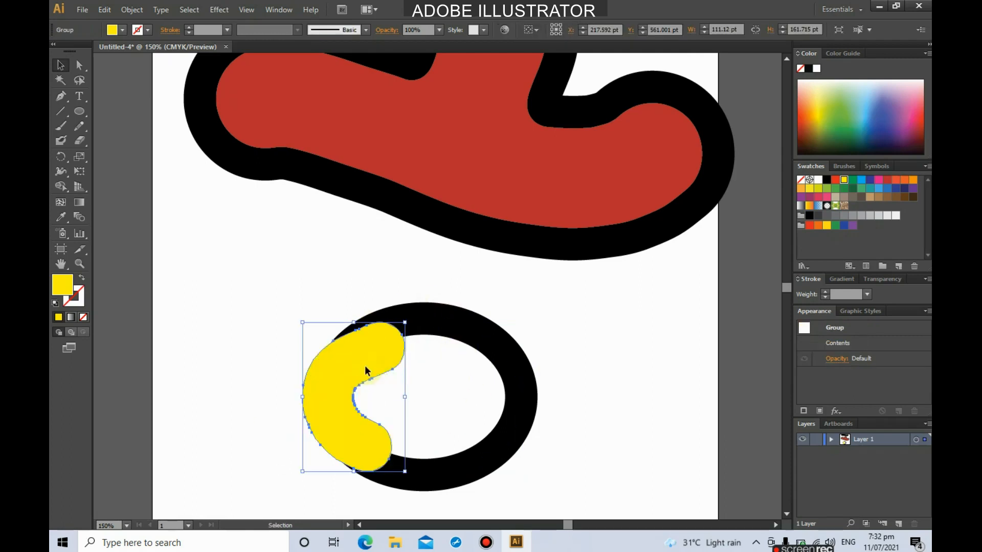
pyautogui.click(402, 378)
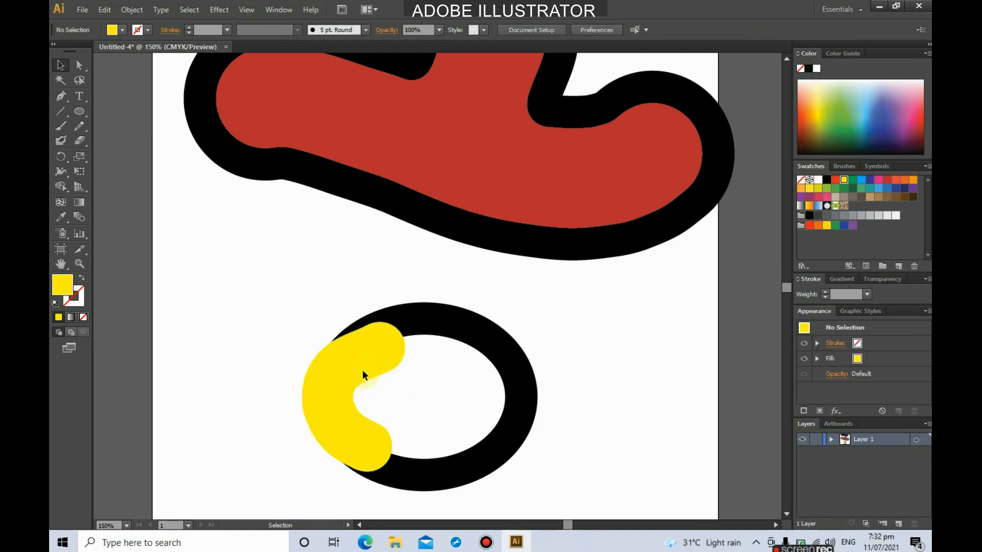
pyautogui.moveTo(358, 389)
pyautogui.mouseDown()
pyautogui.moveTo(304, 359)
pyautogui.moveTo(212, 252)
pyautogui.mouseUp()
pyautogui.click(381, 280)
# Using the Blob Brush with a yellow stroke in Draw Behind mode, paint around the inside of the black ellipse, leaving a gap in the middle.
pyautogui.press('b')
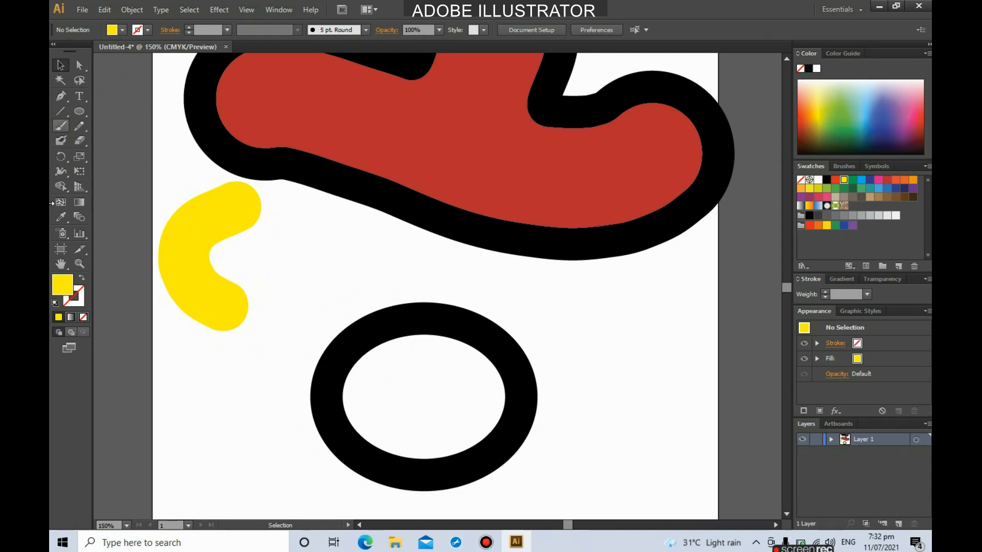
pyautogui.click(58, 164)
pyautogui.click(60, 143)
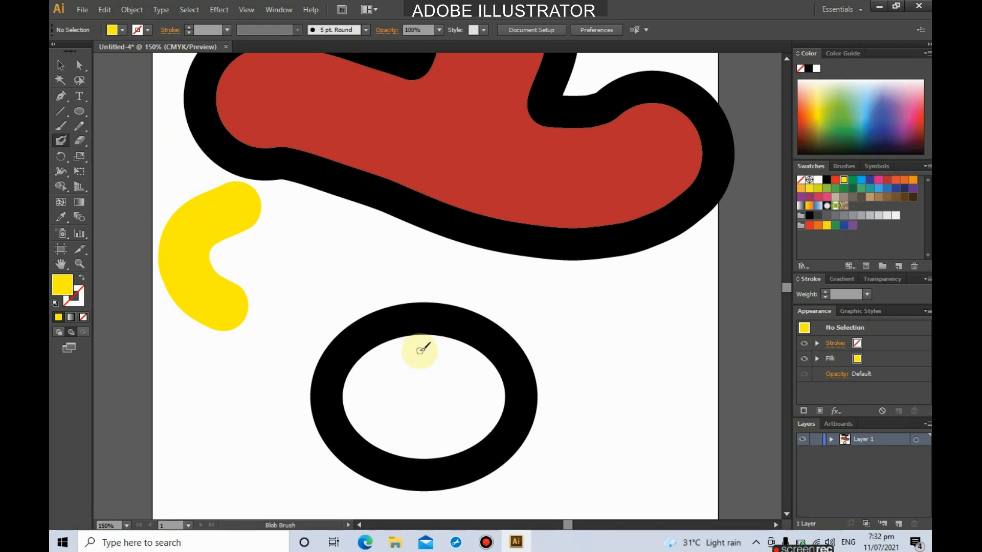
pyautogui.hotkey('shift', 'x')
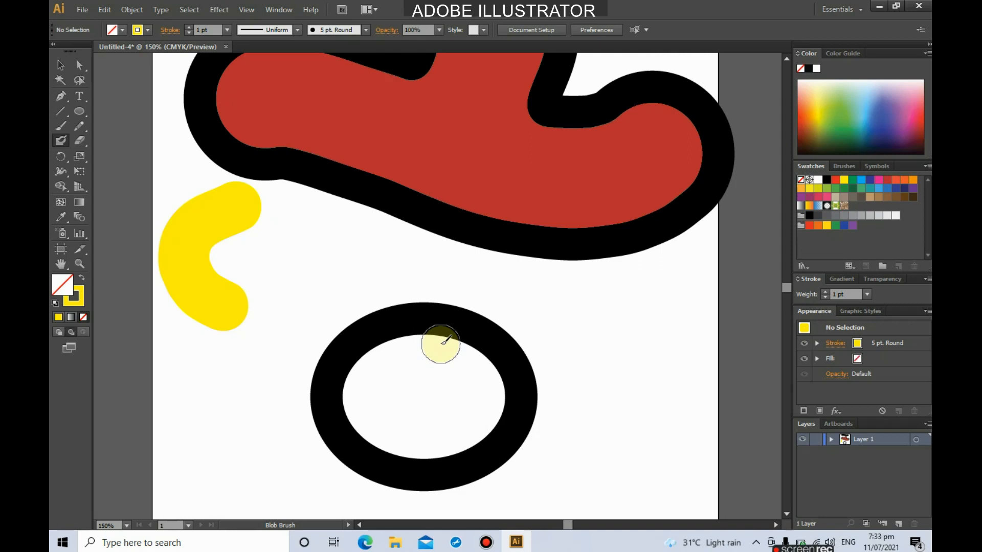
pyautogui.click(73, 332)
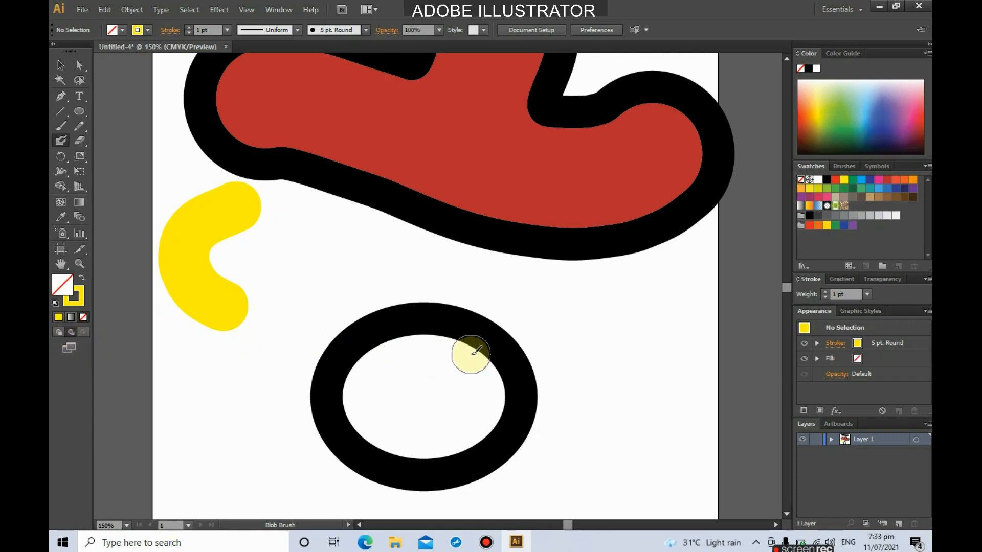
pyautogui.moveTo(471, 354)
pyautogui.mouseDown()
pyautogui.moveTo(364, 351)
pyautogui.moveTo(350, 367)
pyautogui.moveTo(346, 412)
pyautogui.moveTo(369, 447)
pyautogui.moveTo(454, 465)
pyautogui.moveTo(410, 462)
pyautogui.moveTo(368, 419)
pyautogui.moveTo(377, 383)
pyautogui.moveTo(425, 356)
pyautogui.moveTo(495, 354)
pyautogui.moveTo(496, 418)
pyautogui.moveTo(444, 454)
pyautogui.moveTo(461, 450)
pyautogui.moveTo(491, 399)
pyautogui.moveTo(487, 384)
pyautogui.moveTo(478, 371)
pyautogui.moveTo(409, 363)
pyautogui.moveTo(510, 376)
pyautogui.mouseUp()
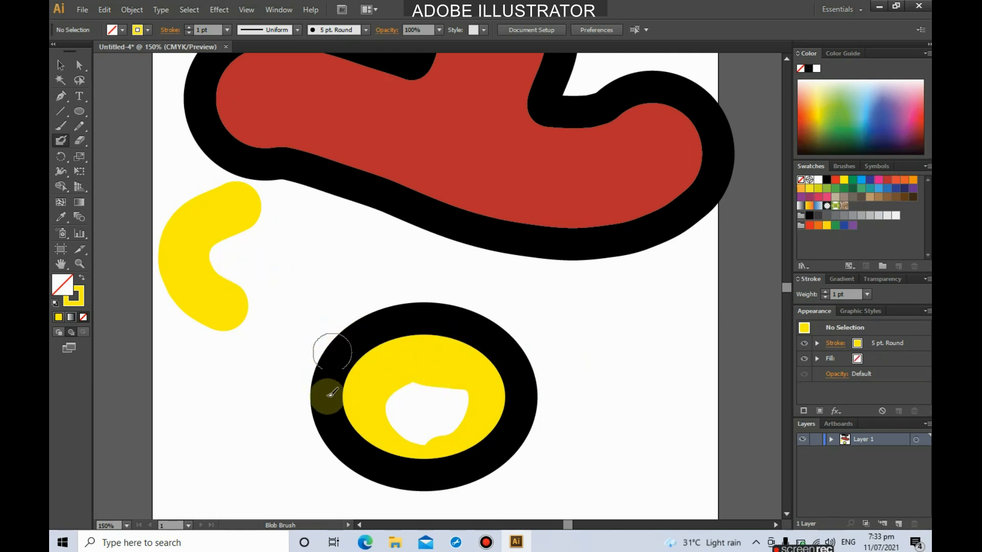
pyautogui.moveTo(428, 454); pyautogui.dragTo(464, 446)
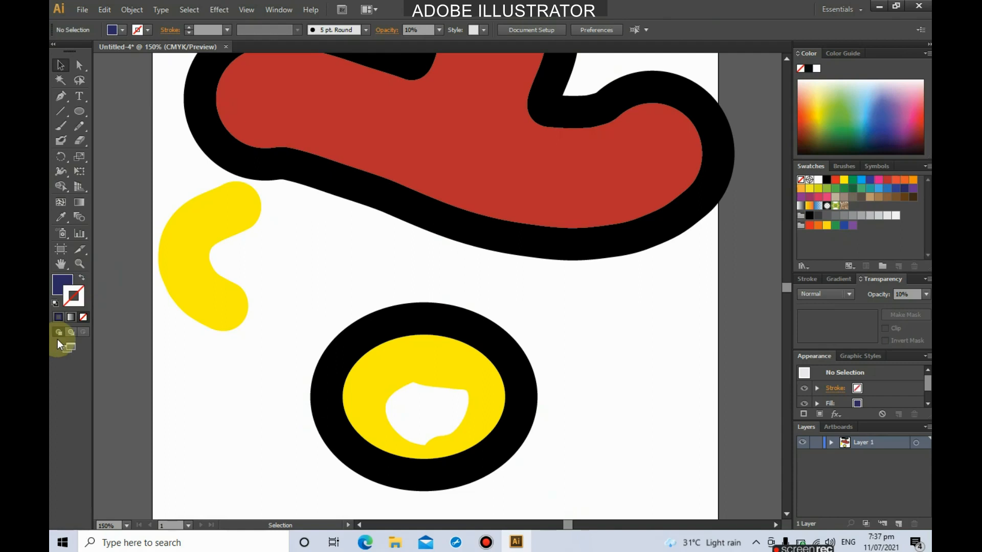
# With the Blob Brush active, swap the navy colour from fill to stroke and set the opacity to 100%.
pyautogui.click(65, 138)
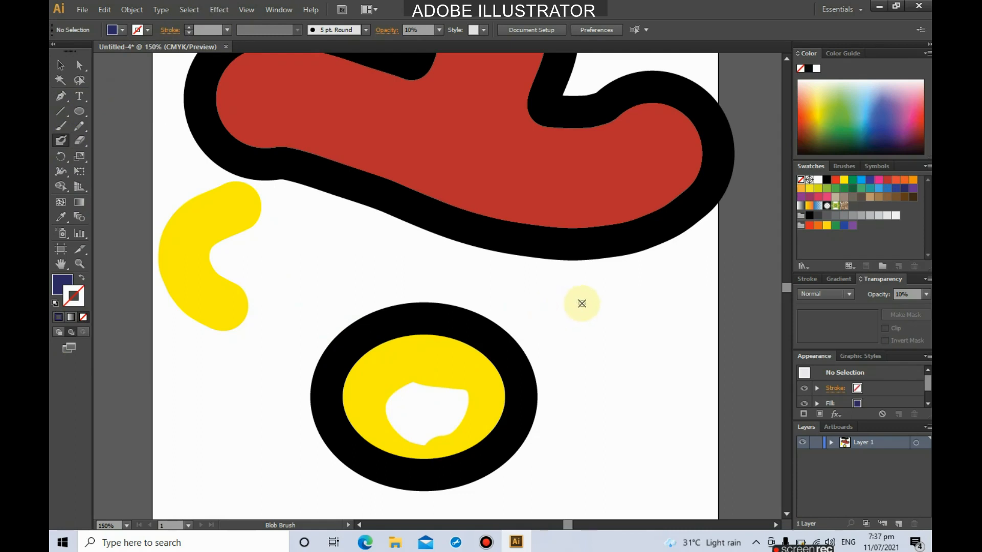
pyautogui.hotkey('shift', 'x')
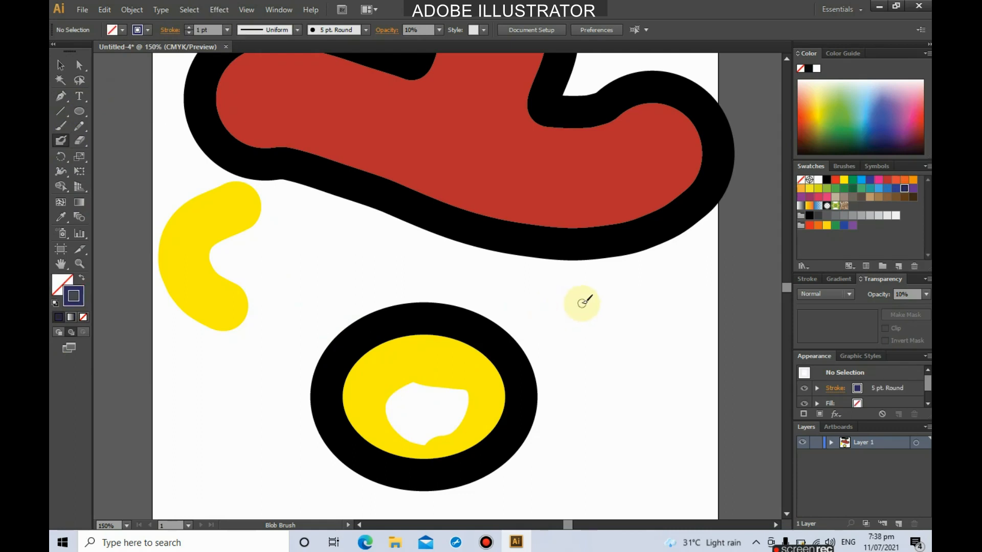
pyautogui.moveTo(582, 302); pyautogui.dragTo(607, 401)
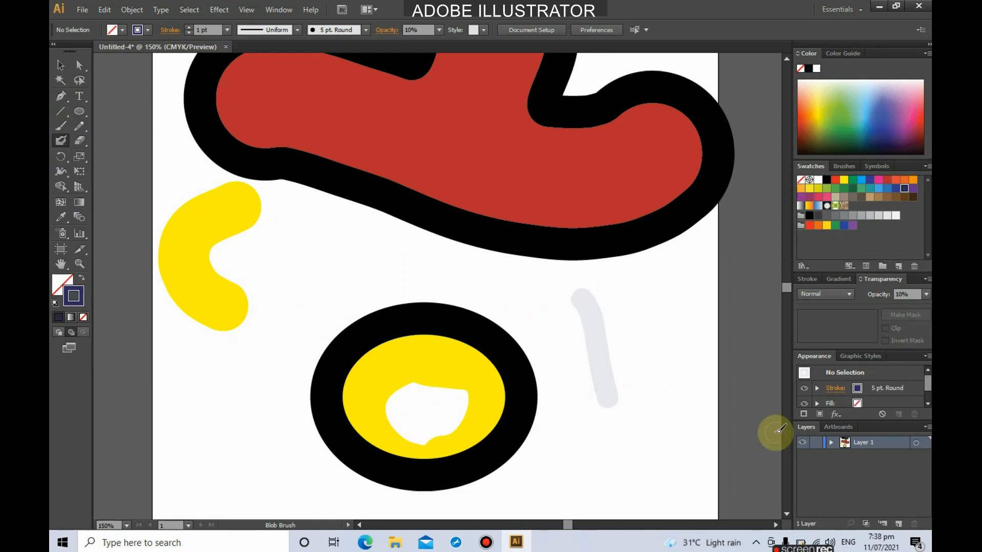
pyautogui.hotkey('ctrl', 'z')
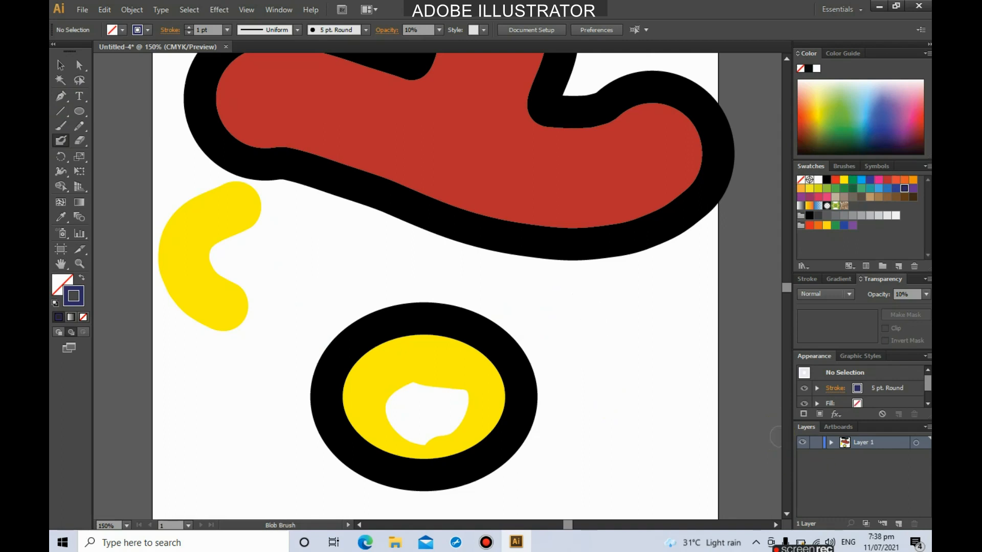
pyautogui.click(927, 294)
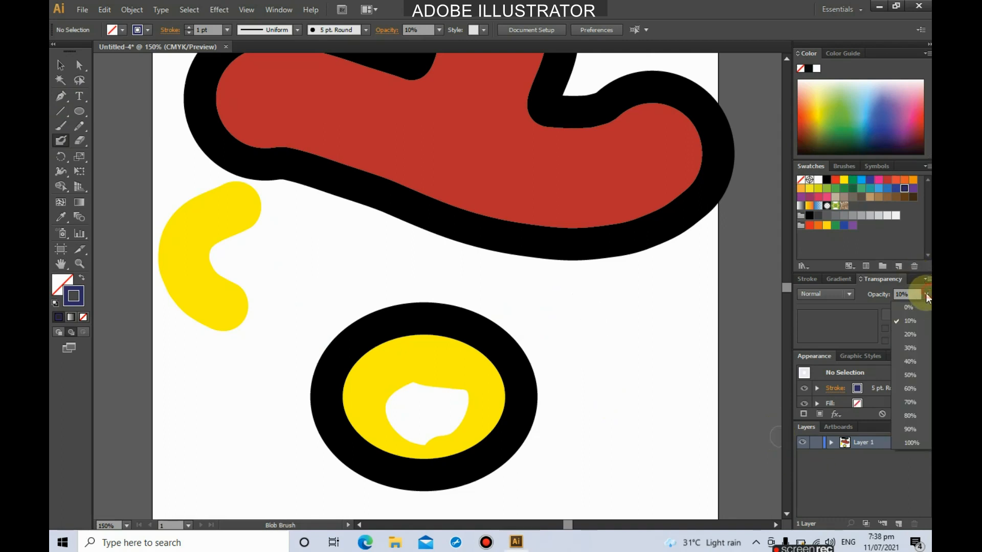
pyautogui.click(918, 443)
# Paint two long navy Blob Brush strokes beside the ellipse's right side, plus a thicker, shorter stroke between them.
pyautogui.moveTo(567, 297); pyautogui.dragTo(606, 389)
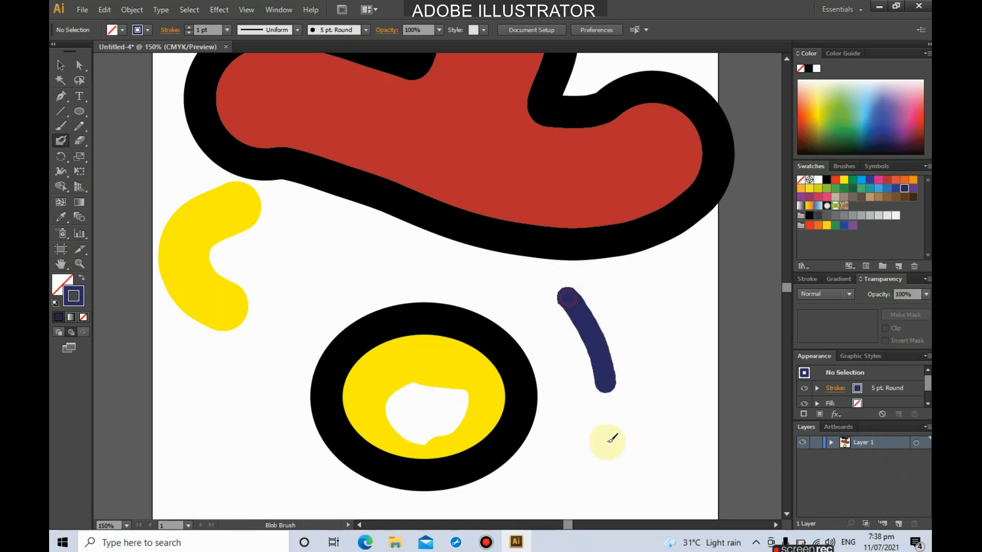
pyautogui.moveTo(612, 439); pyautogui.dragTo(607, 463)
pyautogui.moveTo(664, 296); pyautogui.dragTo(643, 486)
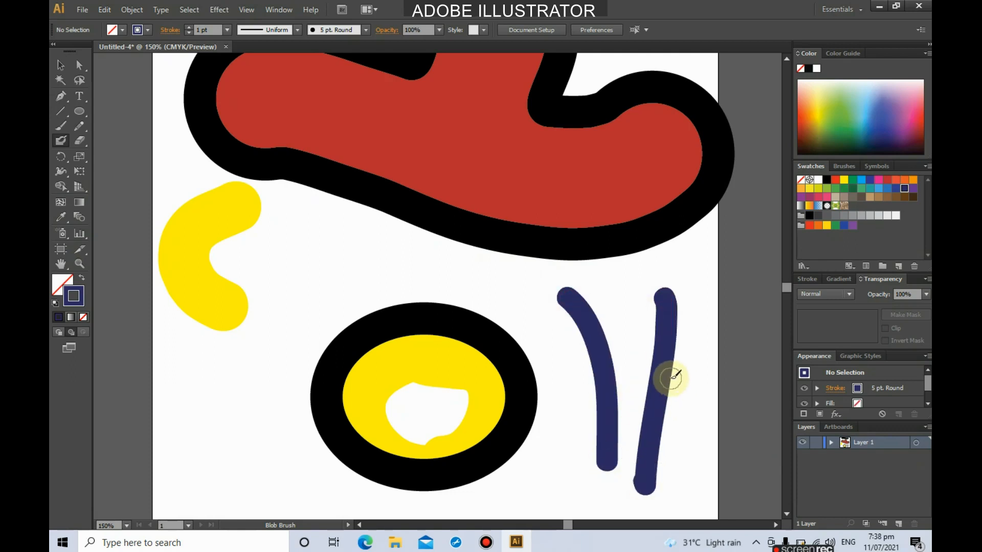
pyautogui.moveTo(621, 307); pyautogui.dragTo(631, 408)
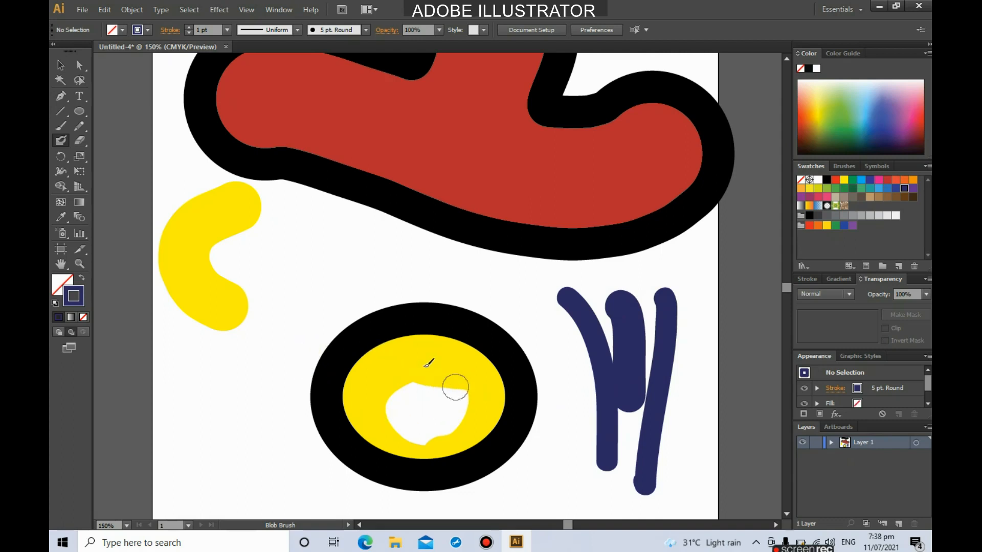
# Paint a curved navy Blob Brush stroke on top of the yellow along the ellipse's right inner edge.
pyautogui.moveTo(412, 351); pyautogui.dragTo(369, 389)
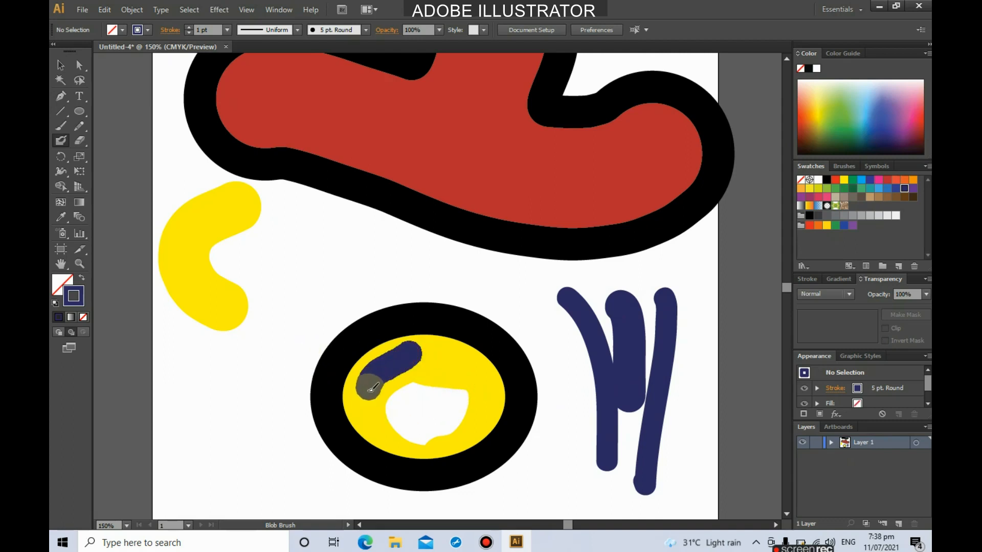
pyautogui.hotkey('ctrl', 'z')
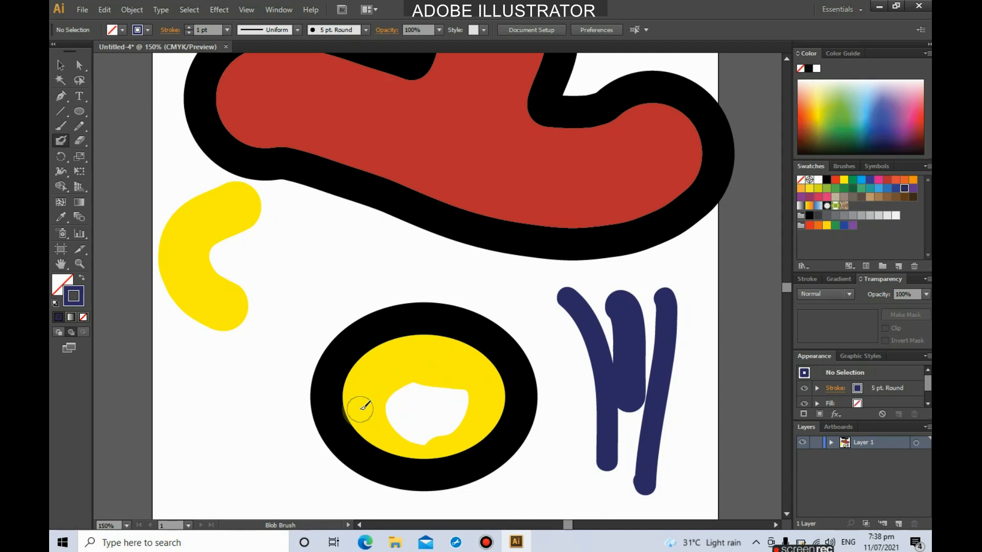
pyautogui.click(287, 371)
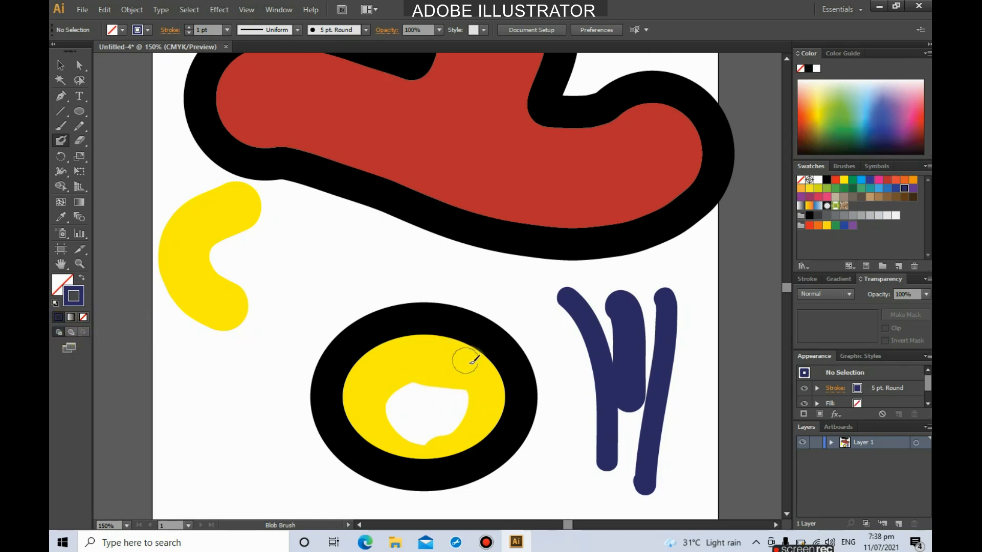
pyautogui.moveTo(462, 354)
pyautogui.mouseDown()
pyautogui.moveTo(487, 390)
pyautogui.moveTo(475, 435)
pyautogui.mouseUp()
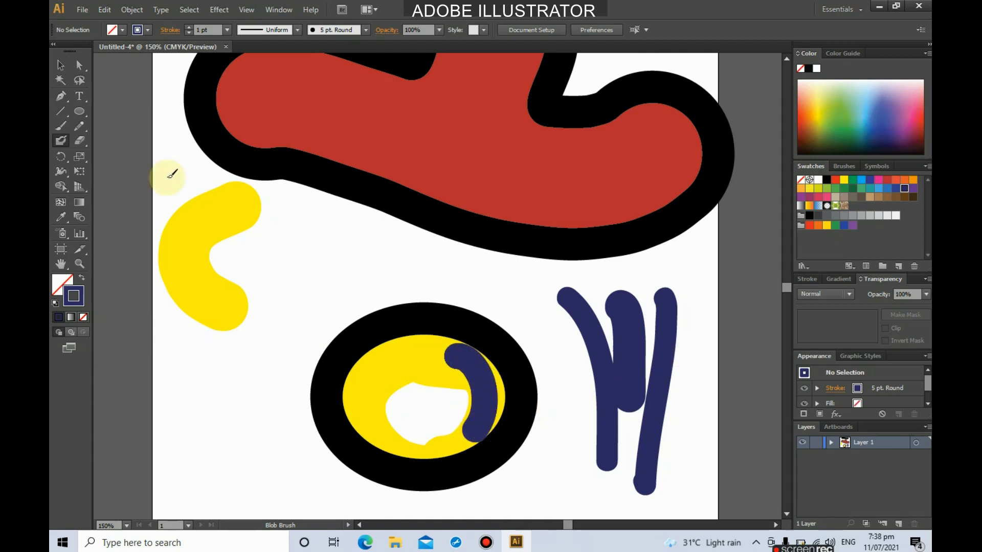
# Select the curved navy stroke inside the ellipse, set its opacity to 30%, and deselect it.
pyautogui.click(61, 66)
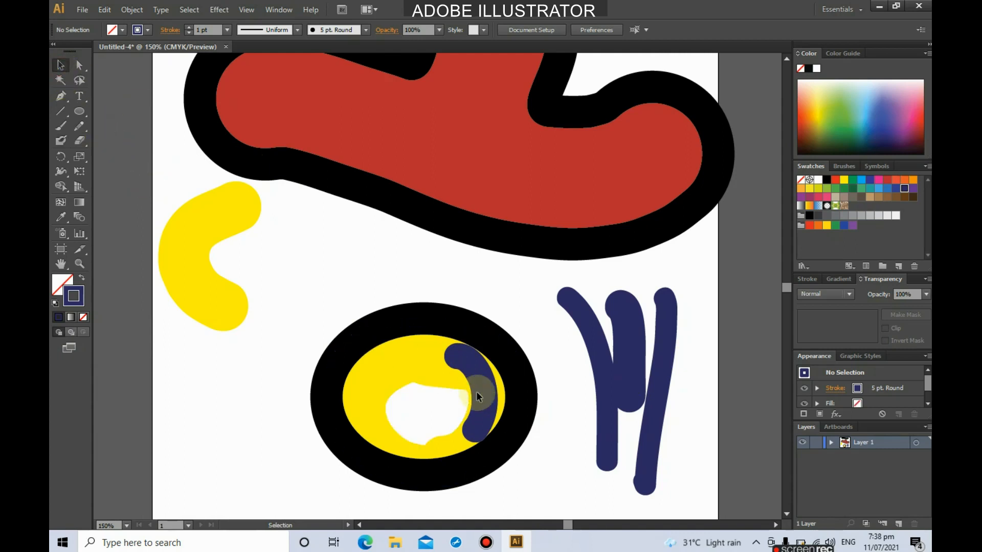
pyautogui.click(478, 422)
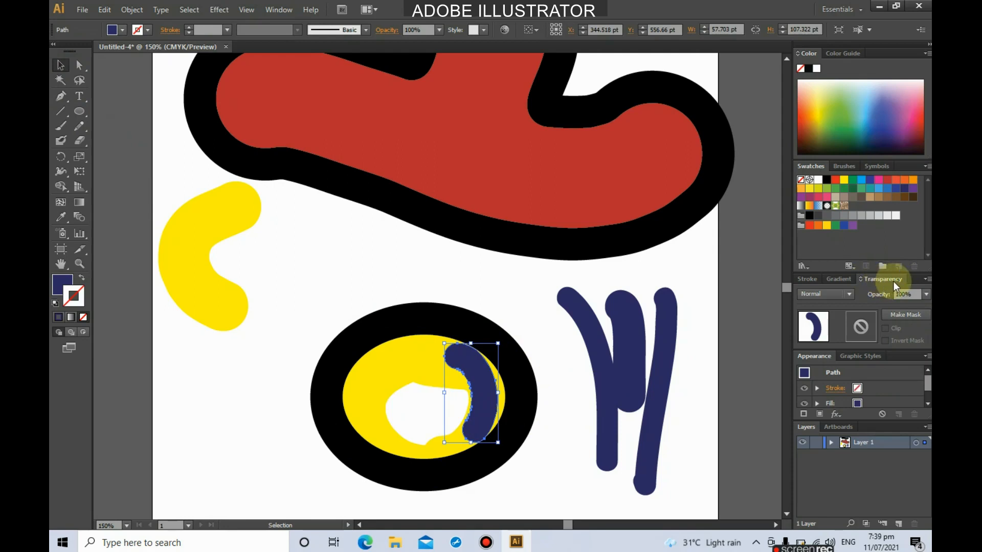
pyautogui.click(925, 295)
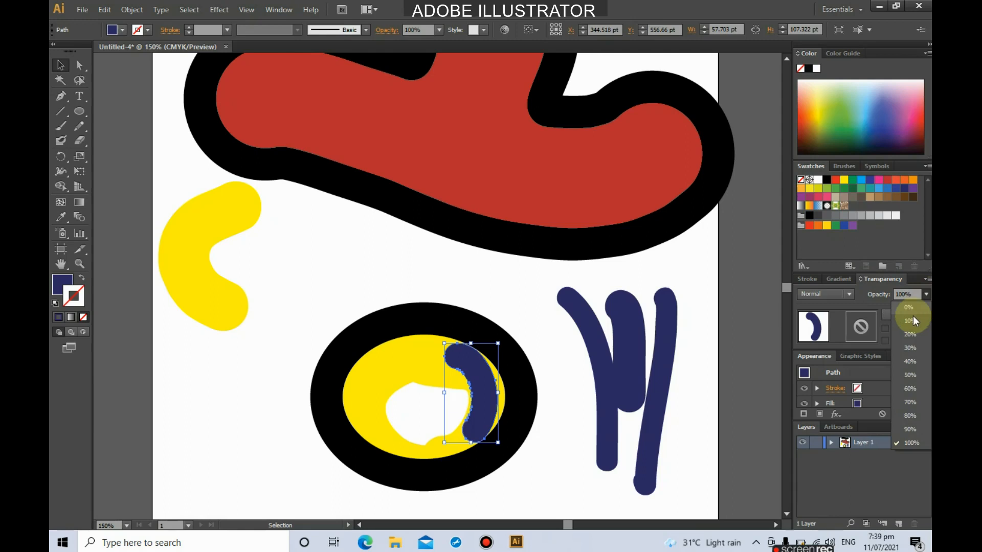
pyautogui.click(912, 346)
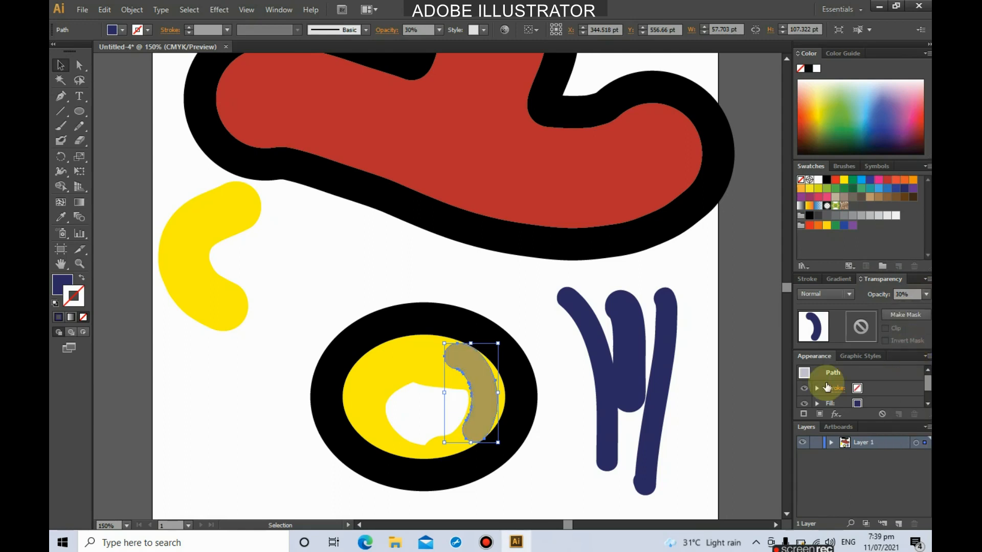
pyautogui.click(381, 257)
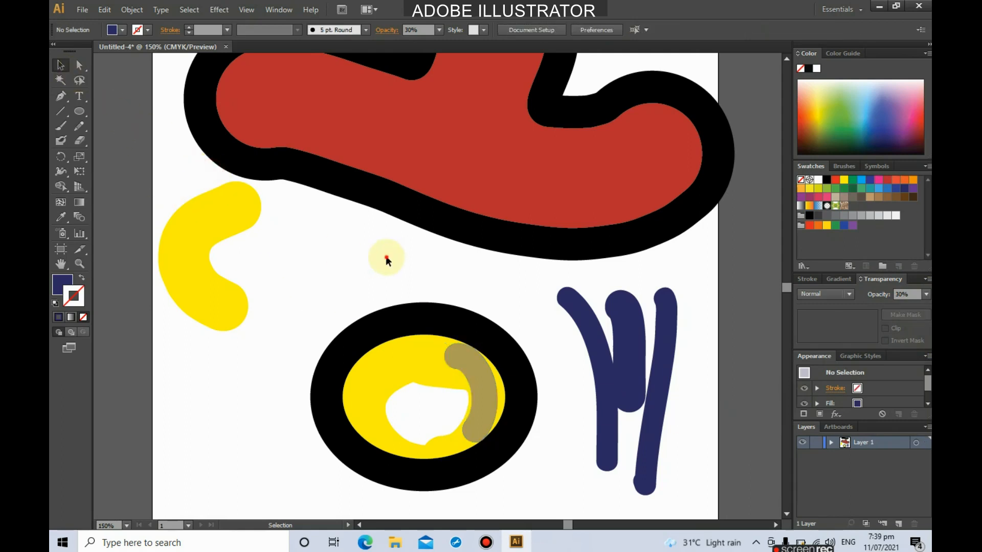
# Reshape the translucent stroke by moving its outer anchor points and handles so its curve follows the ellipse's right inner edge.
pyautogui.click(492, 394)
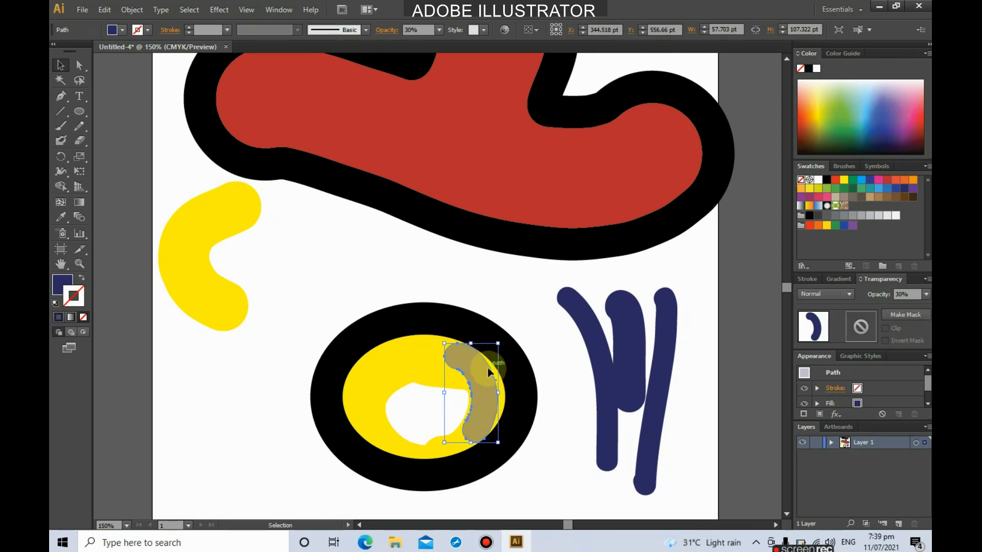
pyautogui.click(79, 65)
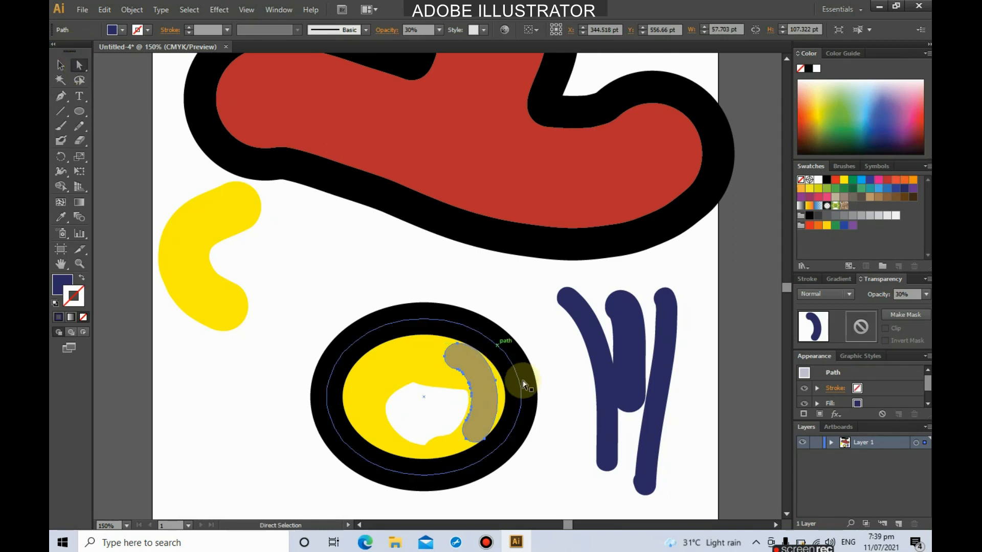
pyautogui.moveTo(496, 386); pyautogui.dragTo(501, 381)
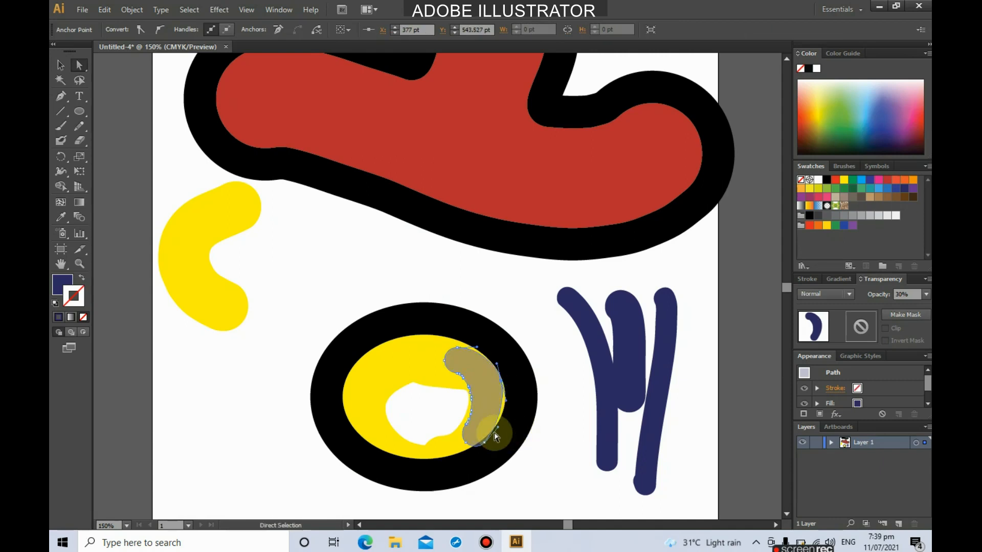
pyautogui.moveTo(486, 443); pyautogui.dragTo(487, 432)
pyautogui.moveTo(494, 434); pyautogui.dragTo(492, 435)
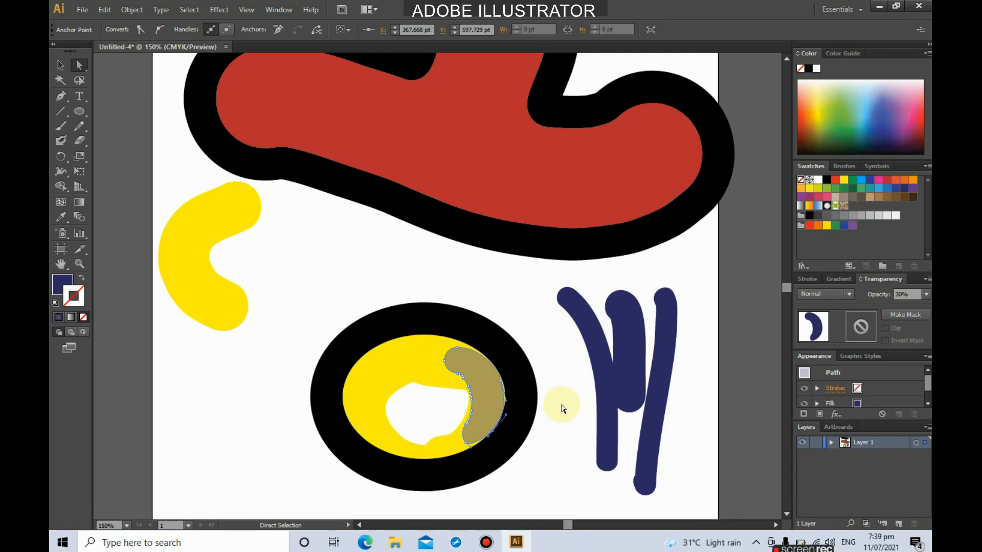
# Paint a long, nearly horizontal Paintbrush line in the blank area below the ellipse.
pyautogui.scroll(-5, 561, 406)
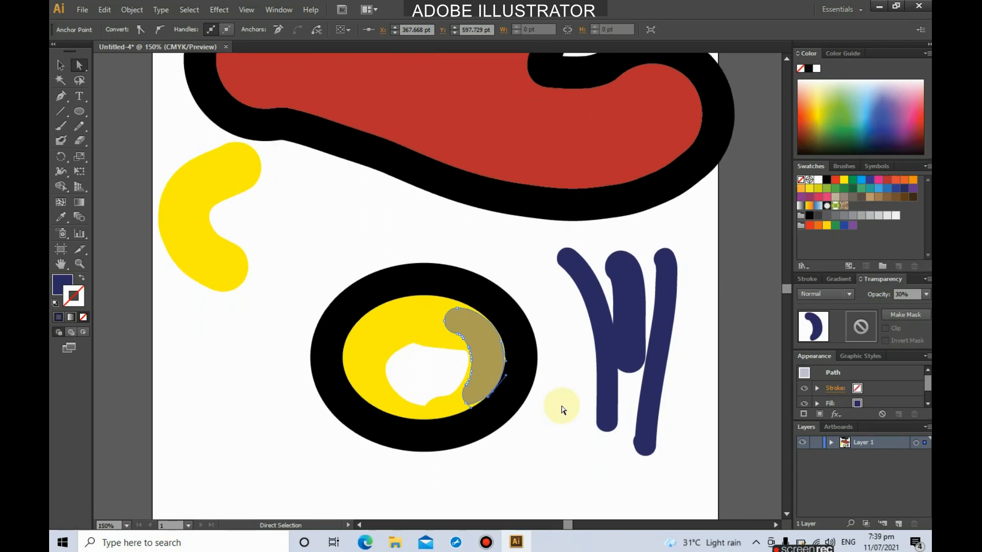
pyautogui.click(60, 65)
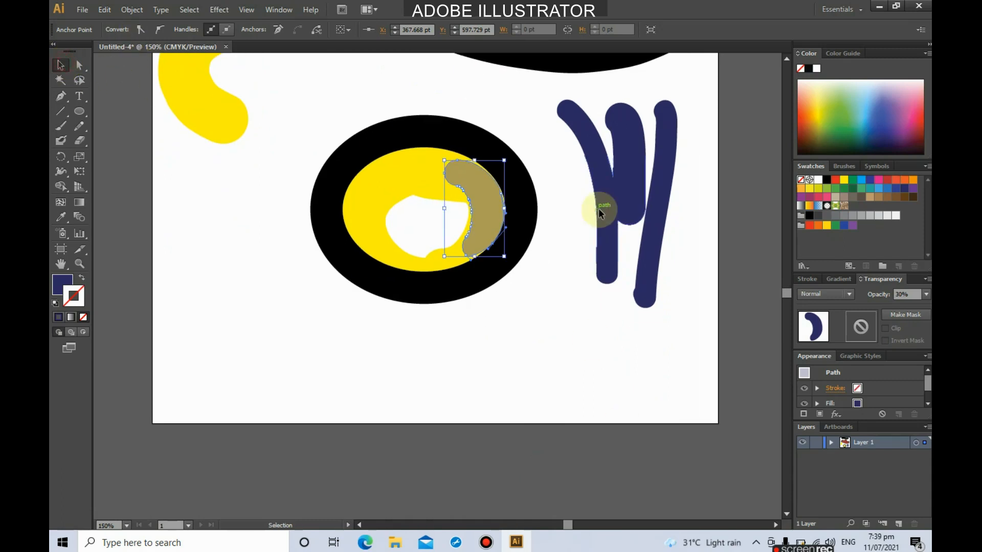
pyautogui.click(62, 127)
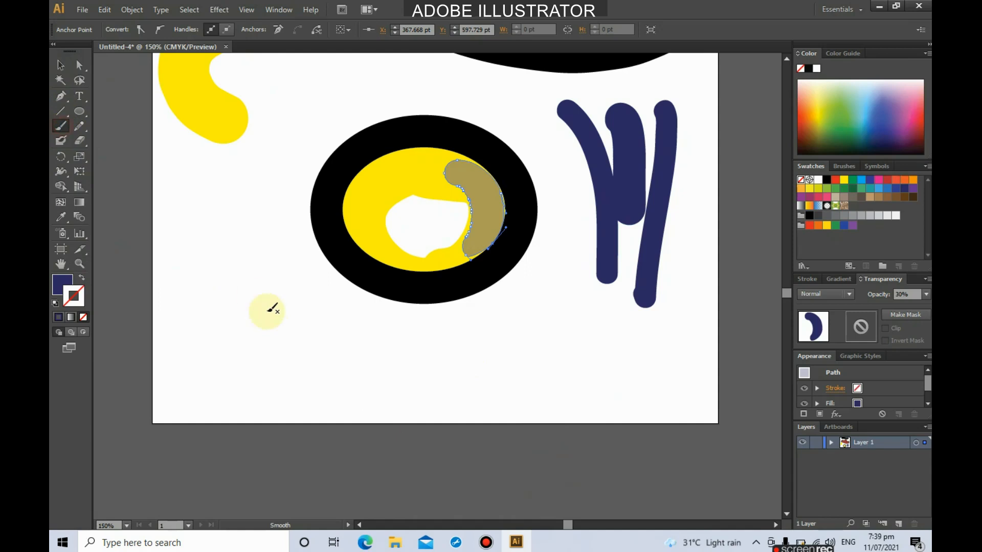
pyautogui.moveTo(231, 342); pyautogui.dragTo(518, 360)
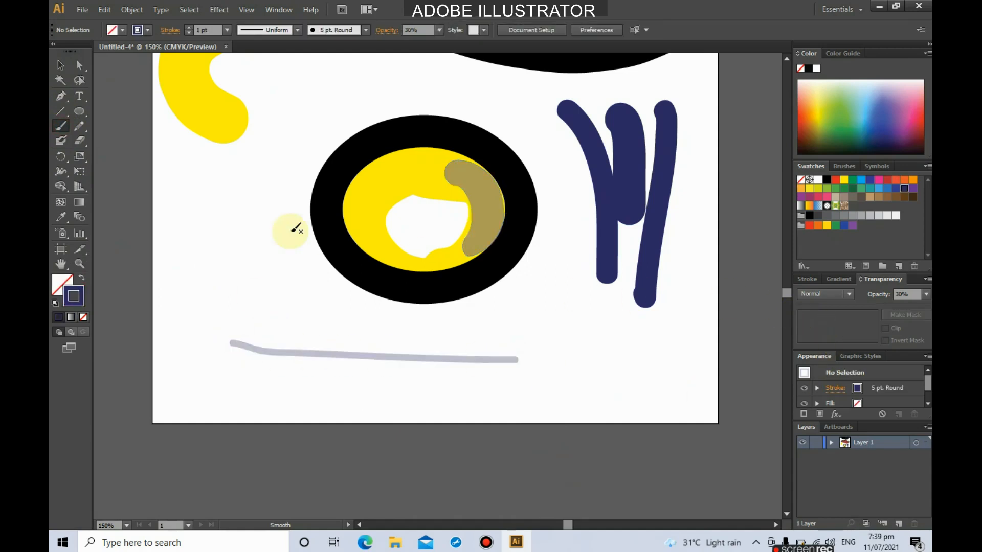
# Select the Paintbrush line below the ellipse and set its opacity to 100%.
pyautogui.click(925, 294)
pyautogui.click(61, 67)
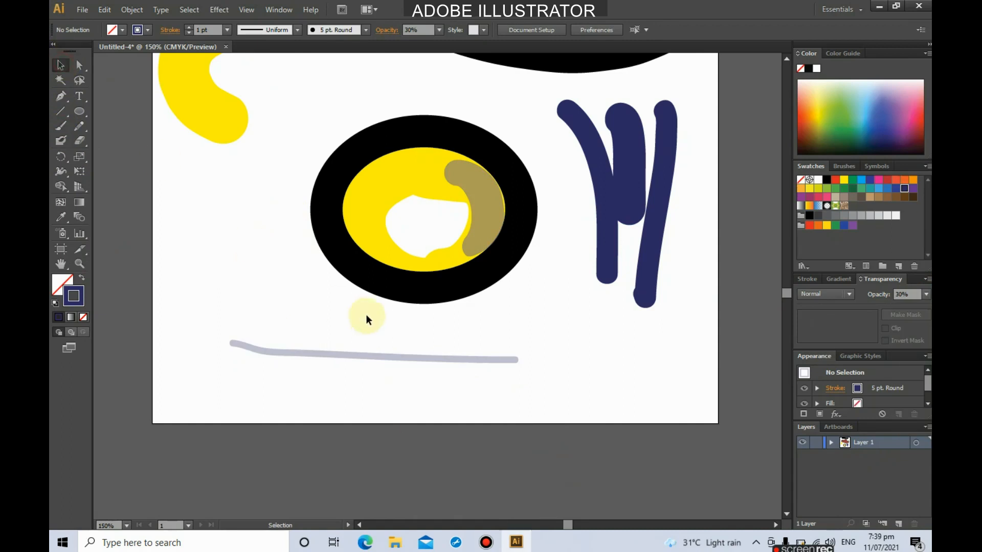
pyautogui.click(396, 358)
pyautogui.click(926, 294)
pyautogui.click(926, 294)
pyautogui.click(926, 294)
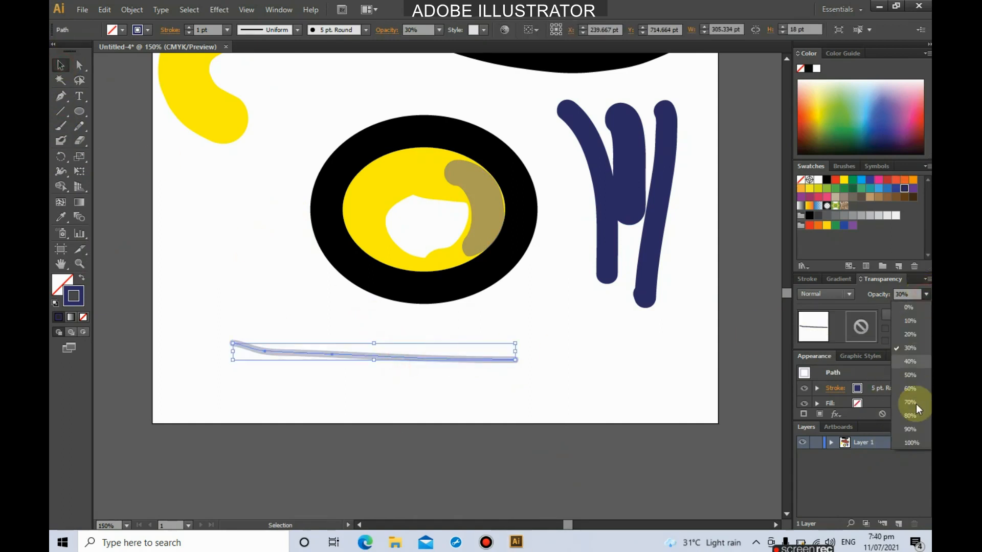
pyautogui.click(915, 439)
pyautogui.click(599, 413)
# Apply the symmetrical lens-shaped variable width profile to the navy line below the ellipse.
pyautogui.click(510, 360)
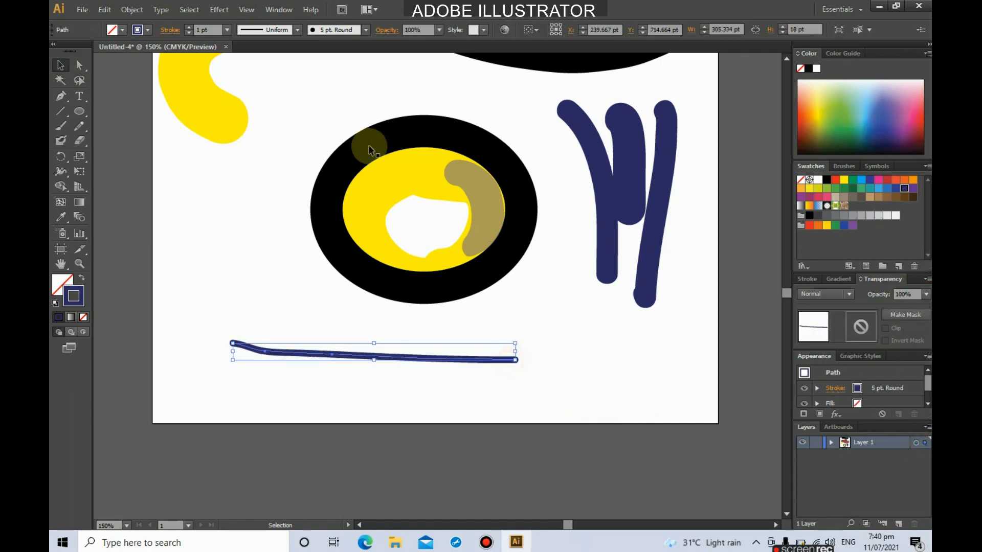
pyautogui.click(297, 30)
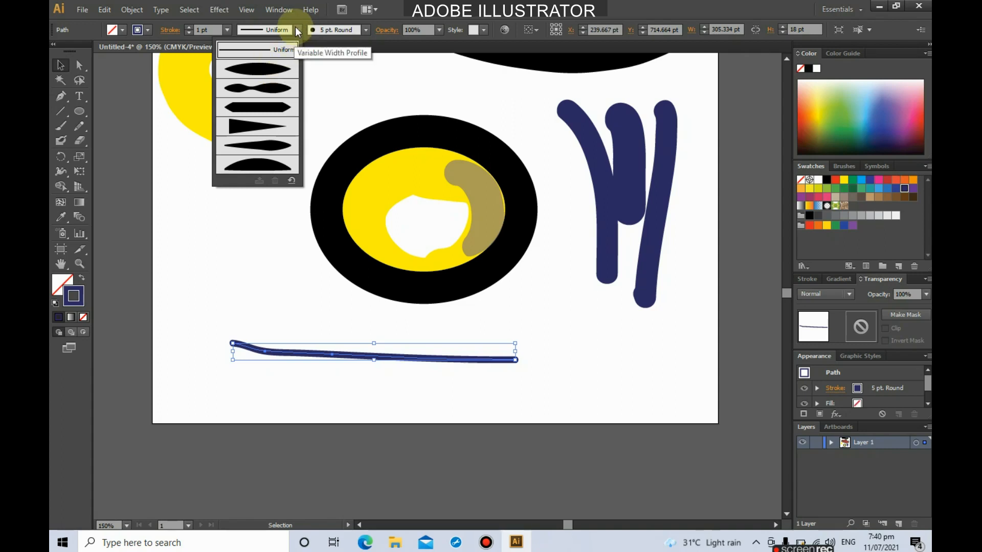
pyautogui.click(276, 70)
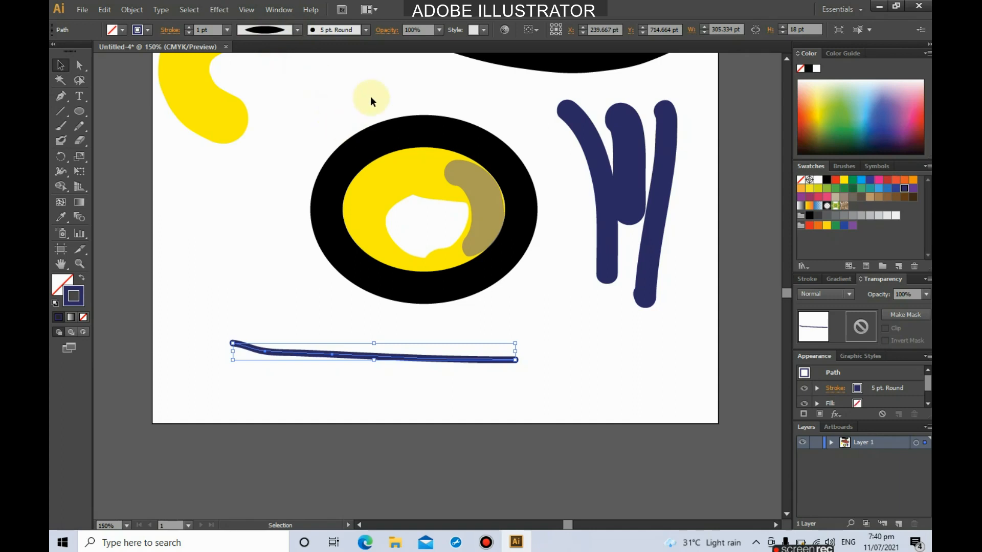
pyautogui.click(553, 373)
pyautogui.click(463, 354)
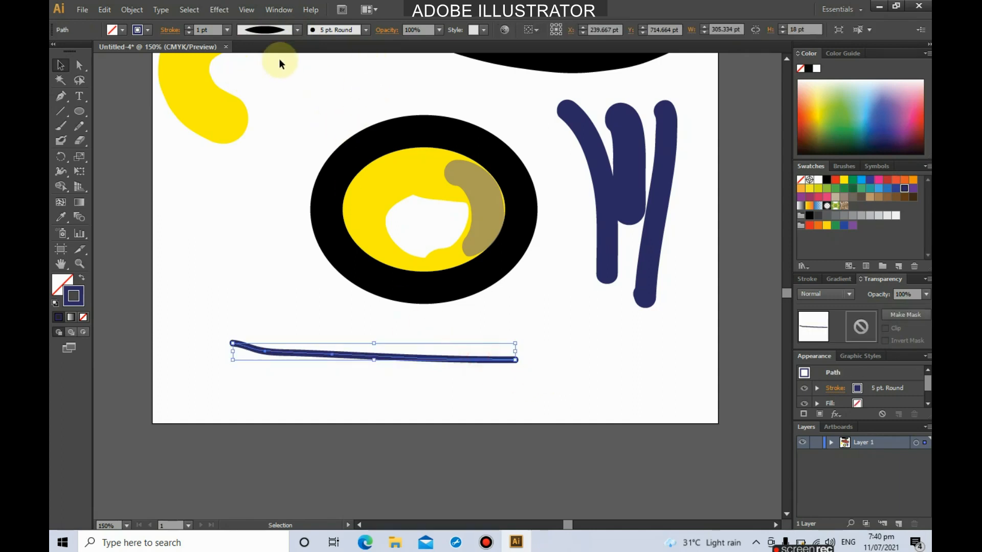
# Apply the Charcoal - Feather brush to the navy line below the ellipse.
pyautogui.click(362, 30)
pyautogui.click(320, 96)
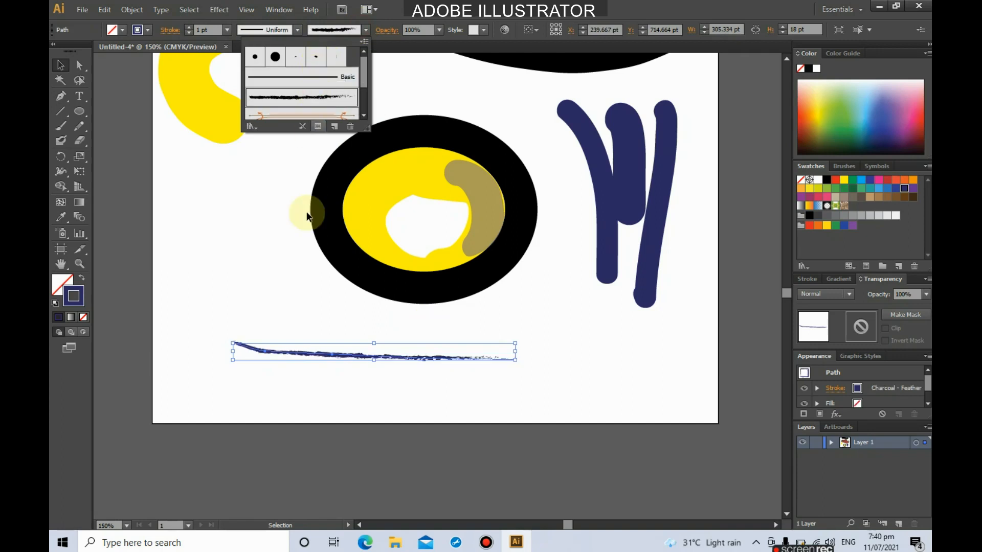
pyautogui.click(459, 388)
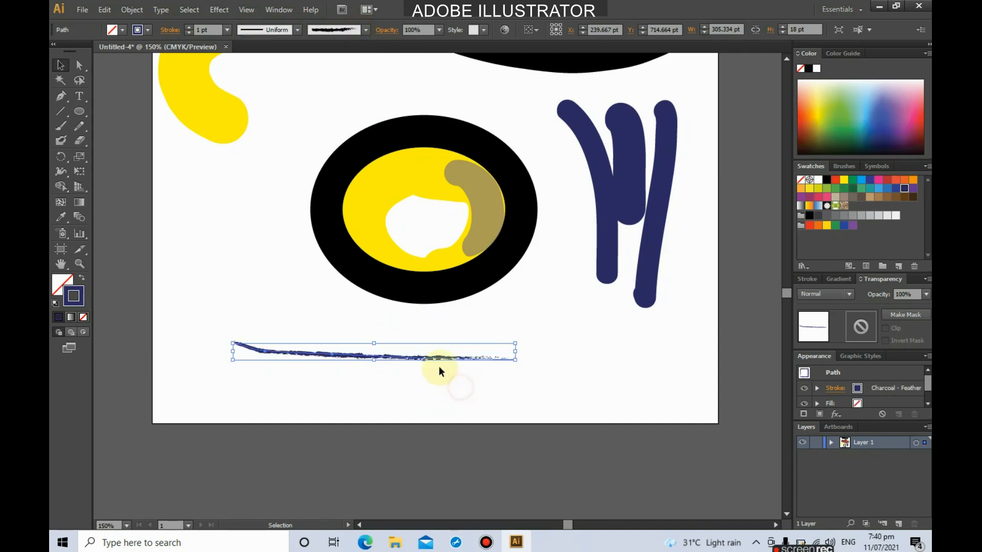
# Load the Artistic_ChalkCharcoalPencil brush library, try Chalk - Blunt on the navy line, then apply the Chalk brush and deselect it.
pyautogui.click(365, 30)
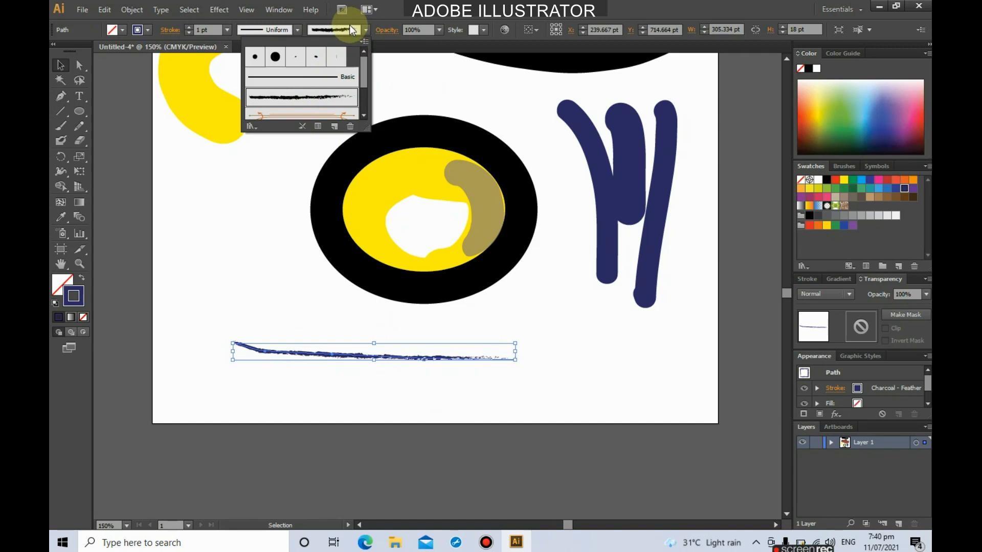
pyautogui.click(250, 126)
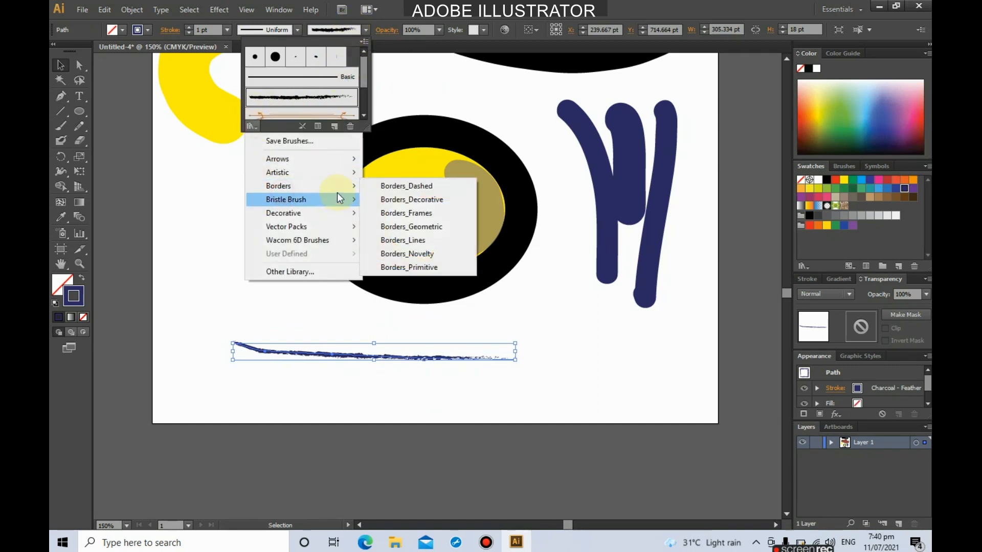
pyautogui.moveTo(325, 177)
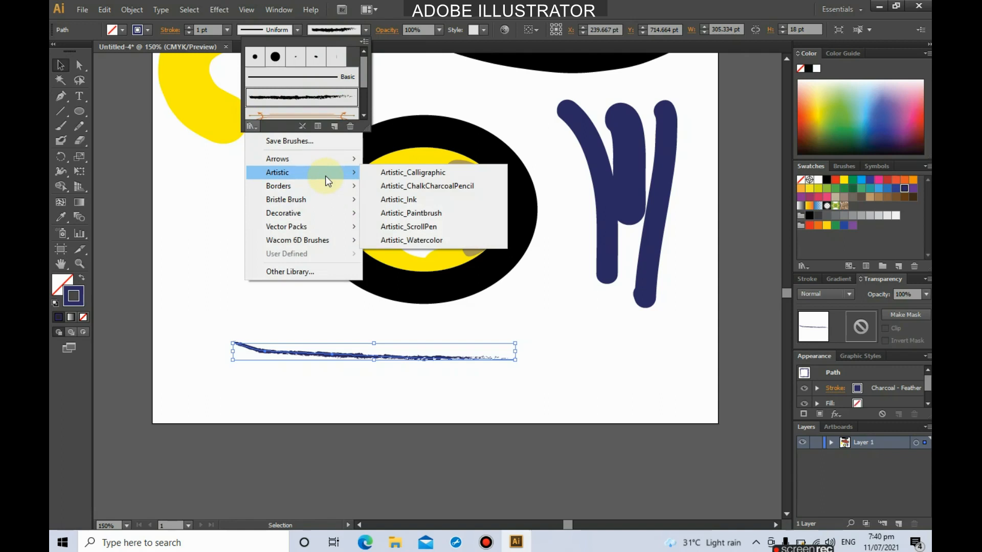
pyautogui.click(410, 186)
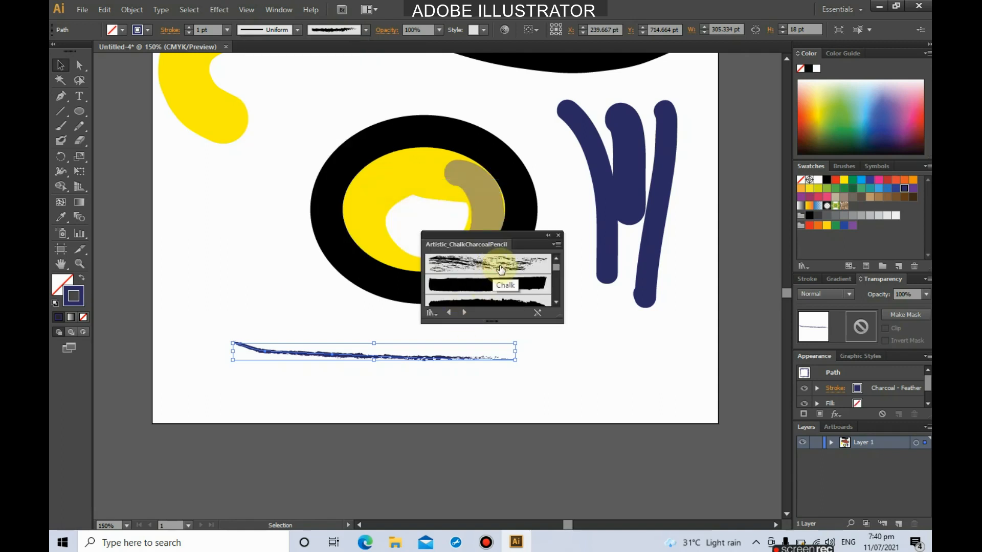
pyautogui.click(490, 265)
pyautogui.click(487, 290)
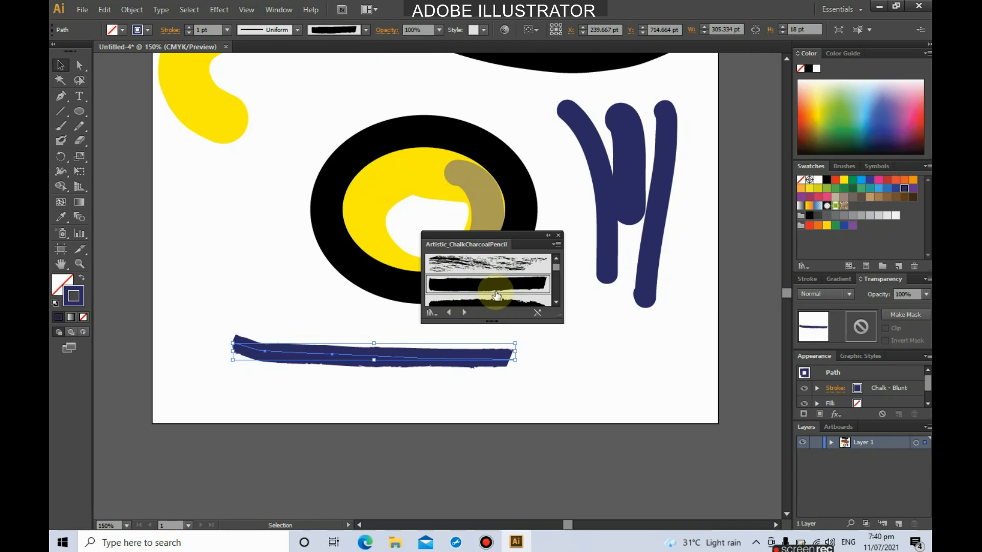
pyautogui.click(495, 263)
pyautogui.moveTo(628, 334); pyautogui.dragTo(639, 368)
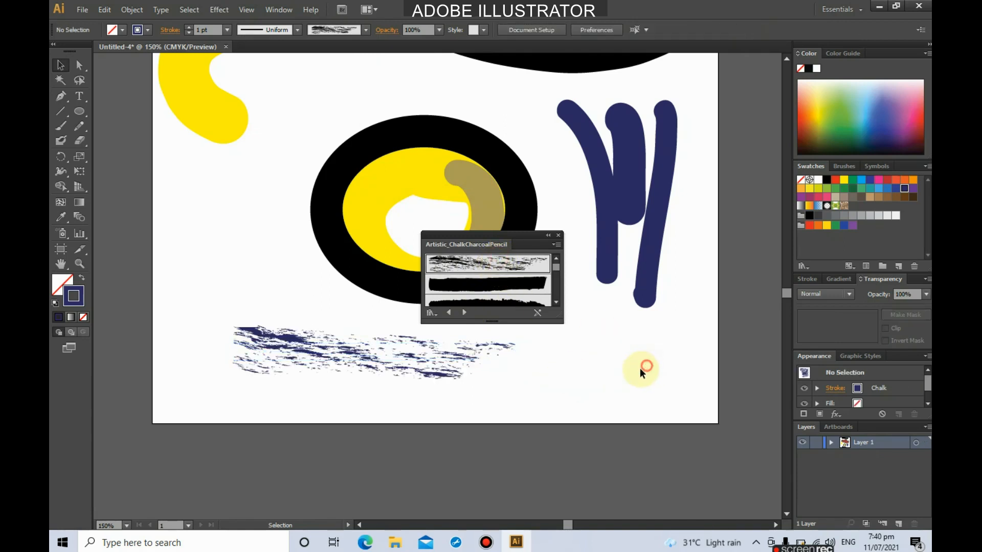
# Paint several navy Chalk strokes with the Paintbrush below and beside the black-outlined ellipse.
pyautogui.click(61, 126)
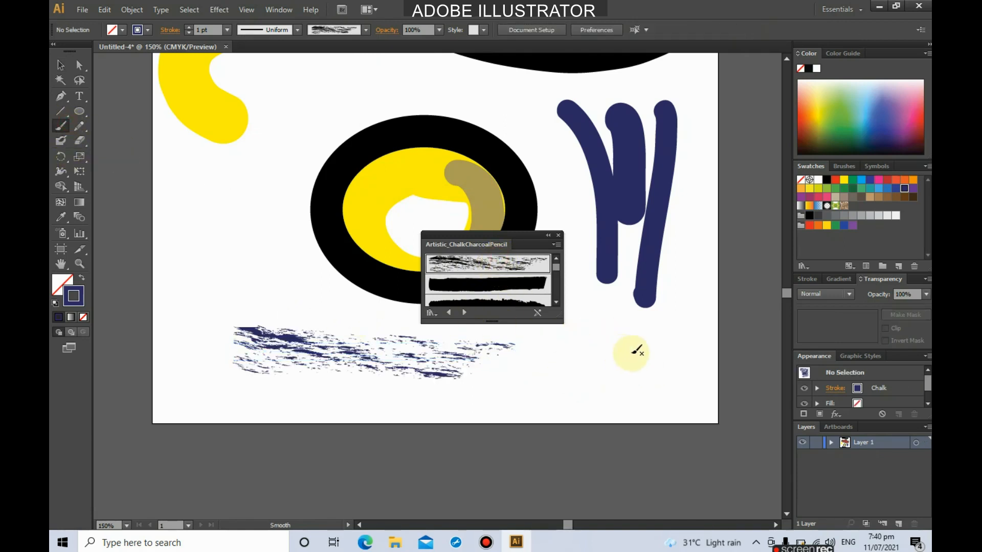
pyautogui.moveTo(437, 325); pyautogui.dragTo(648, 366)
pyautogui.moveTo(292, 307)
pyautogui.mouseDown()
pyautogui.moveTo(245, 204)
pyautogui.moveTo(237, 218)
pyautogui.mouseUp()
pyautogui.moveTo(178, 244); pyautogui.dragTo(248, 158)
# Choose a pale green stroke color, paint sweeping Chalk strokes around the ellipse, and close the brush library.
pyautogui.click(849, 100)
pyautogui.moveTo(266, 125)
pyautogui.mouseDown()
pyautogui.moveTo(410, 92)
pyautogui.moveTo(404, 85)
pyautogui.mouseUp()
pyautogui.moveTo(507, 114)
pyautogui.mouseDown()
pyautogui.moveTo(561, 178)
pyautogui.moveTo(577, 243)
pyautogui.moveTo(570, 346)
pyautogui.moveTo(494, 347)
pyautogui.moveTo(270, 292)
pyautogui.moveTo(245, 189)
pyautogui.moveTo(309, 134)
pyautogui.moveTo(297, 260)
pyautogui.moveTo(357, 318)
pyautogui.mouseUp()
pyautogui.moveTo(558, 319); pyautogui.dragTo(559, 315)
pyautogui.moveTo(435, 83)
pyautogui.mouseDown()
pyautogui.moveTo(522, 124)
pyautogui.moveTo(568, 181)
pyautogui.moveTo(579, 333)
pyautogui.moveTo(384, 381)
pyautogui.moveTo(357, 353)
pyautogui.mouseUp()
pyautogui.moveTo(195, 310); pyautogui.dragTo(384, 382)
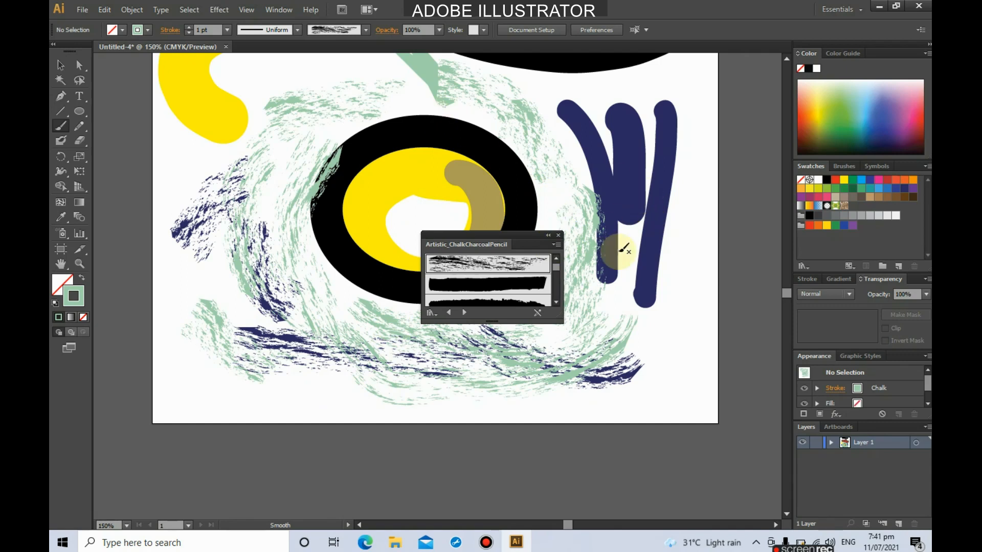
pyautogui.click(559, 235)
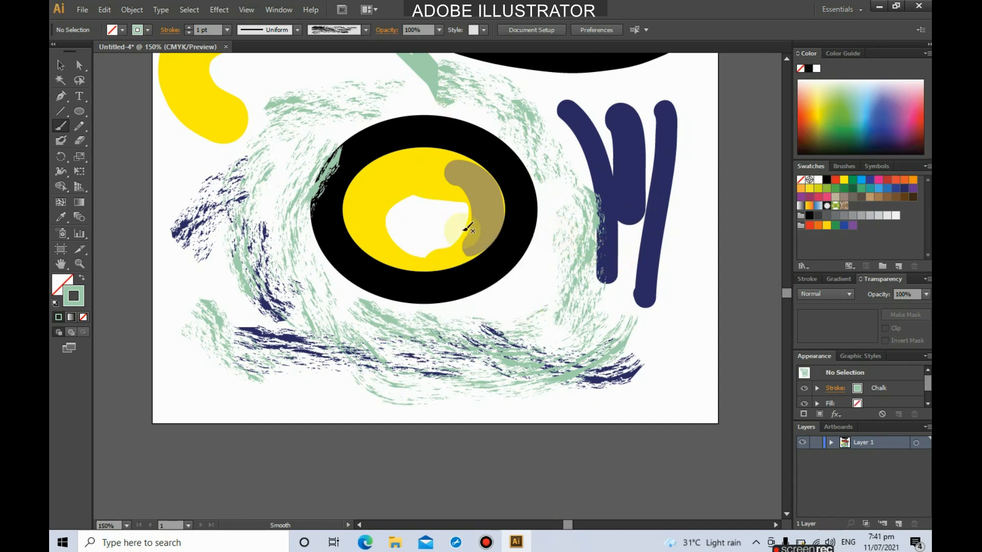
# Draw a nearly horizontal black Pencil line about 365 pt long near the artboard's lower edge.
pyautogui.click(79, 126)
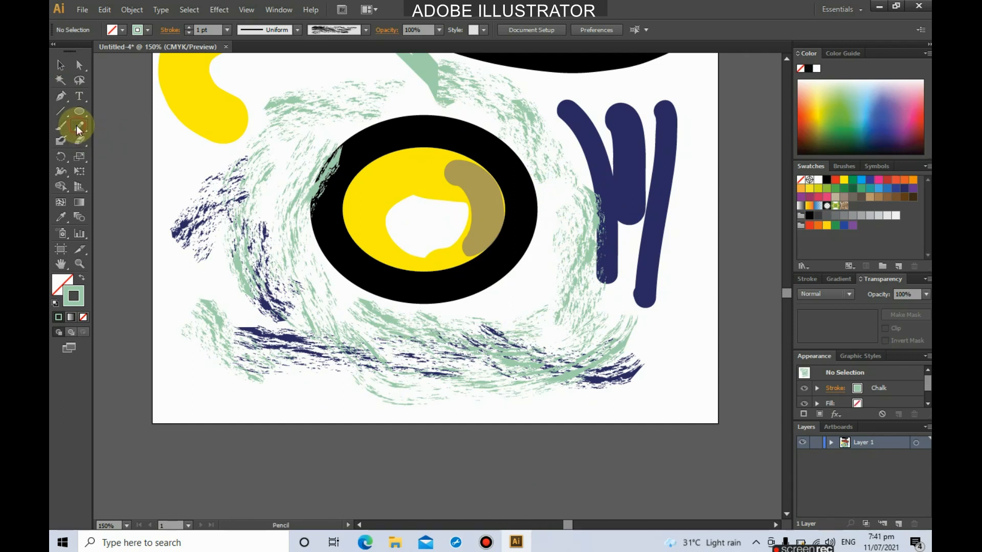
pyautogui.click(148, 29)
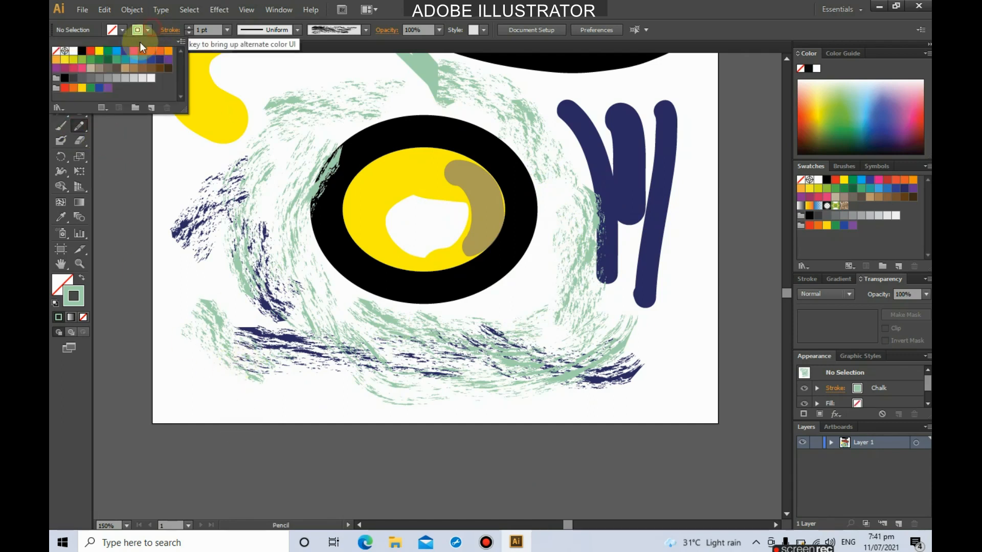
pyautogui.click(83, 51)
pyautogui.click(268, 398)
pyautogui.moveTo(272, 413)
pyautogui.mouseDown()
pyautogui.moveTo(506, 416)
pyautogui.moveTo(608, 402)
pyautogui.mouseUp()
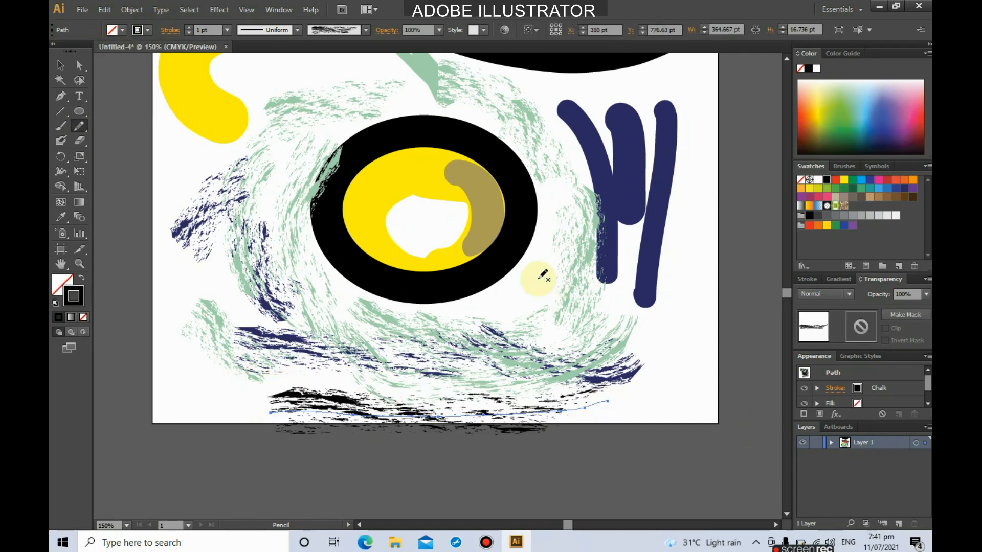
# Apply the 15 pt. Round brush to the black Pencil line and delete the line.
pyautogui.click(366, 30)
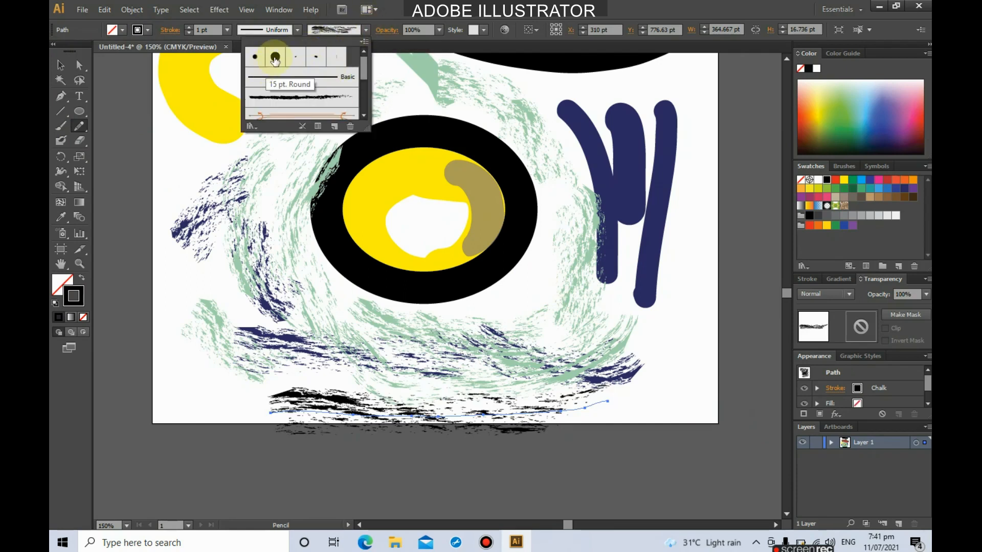
pyautogui.click(275, 58)
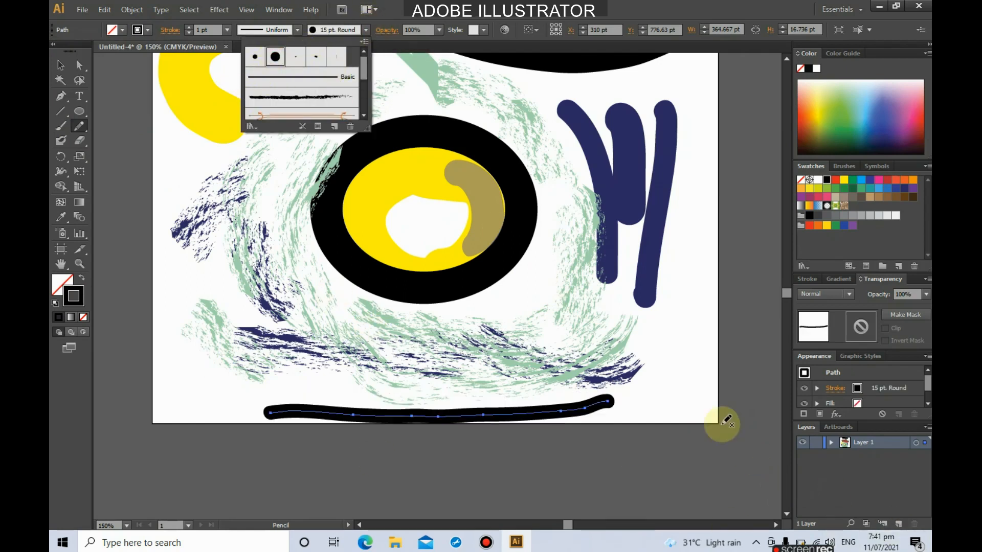
pyautogui.click(654, 393)
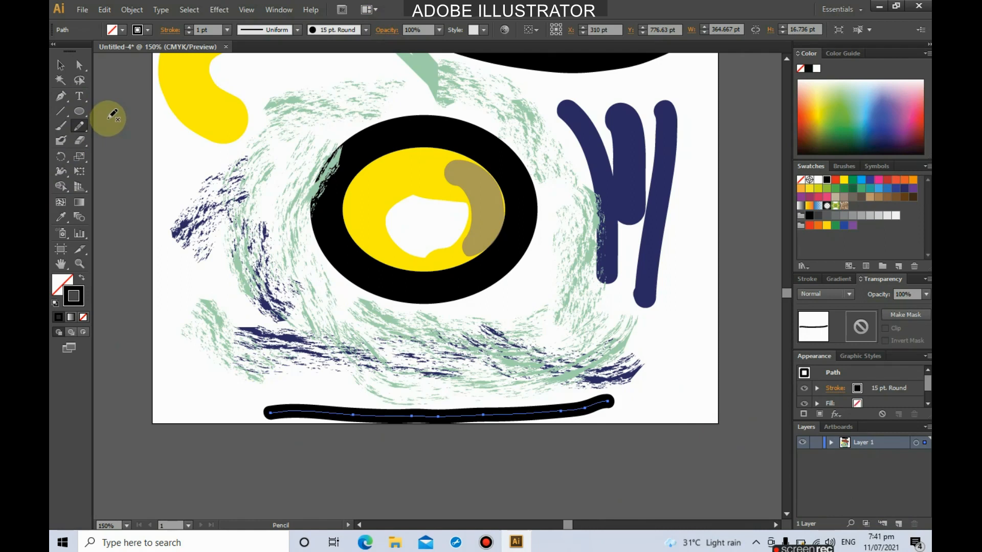
pyautogui.click(61, 66)
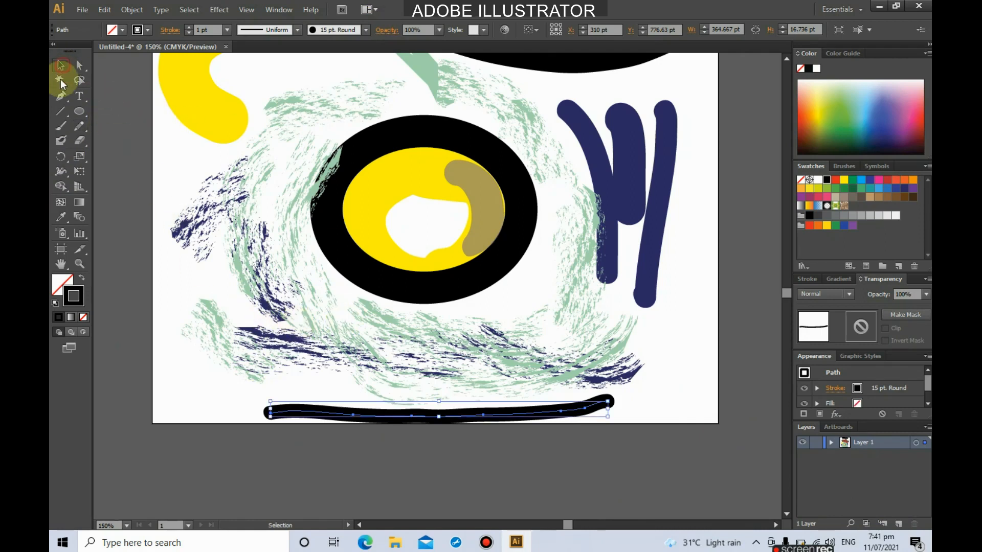
pyautogui.press('Delete')
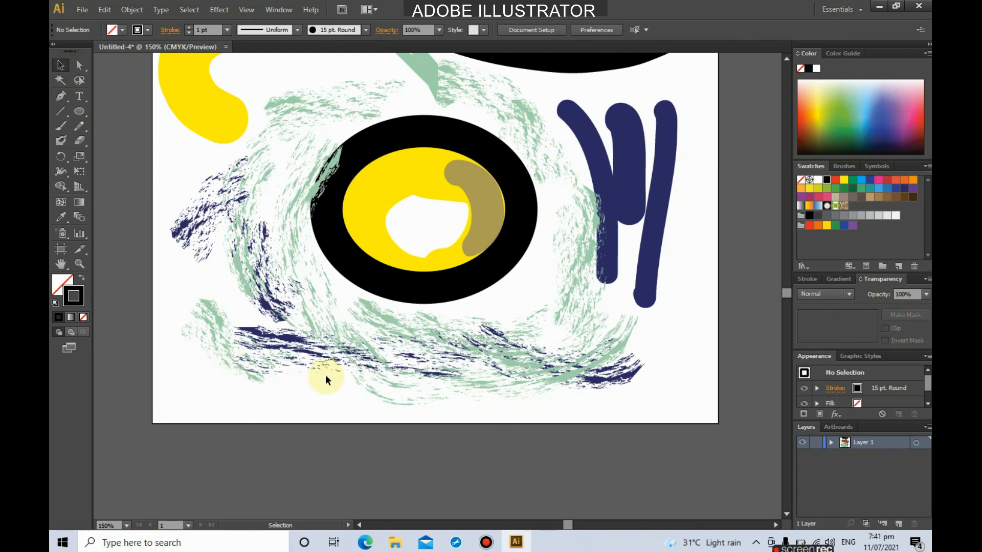
# Paint a black Paintbrush line with a jagged zigzag middle, about 554 pt wide, along the artboard's lower edge.
pyautogui.scroll(-3, 390, 363)
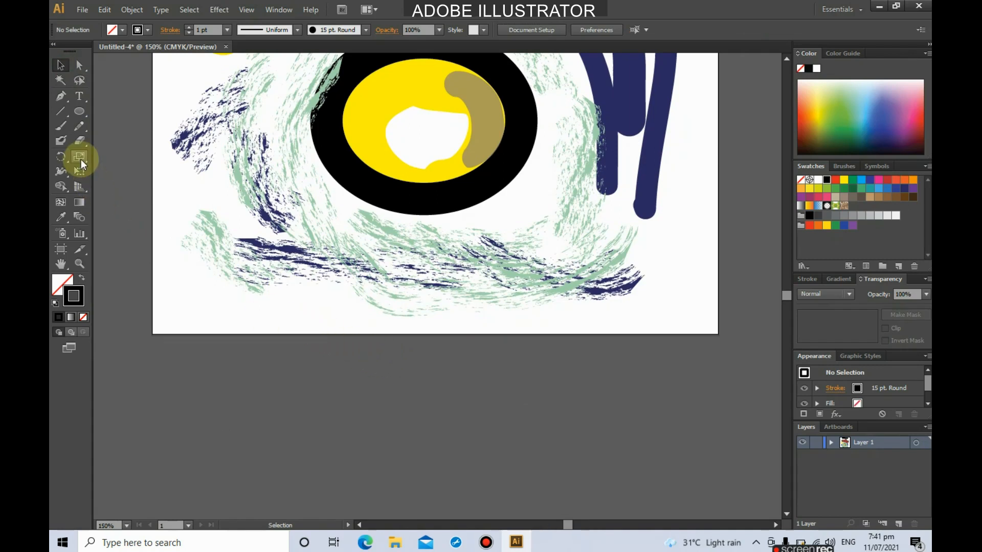
pyautogui.click(500, 542)
pyautogui.click(499, 541)
pyautogui.click(63, 125)
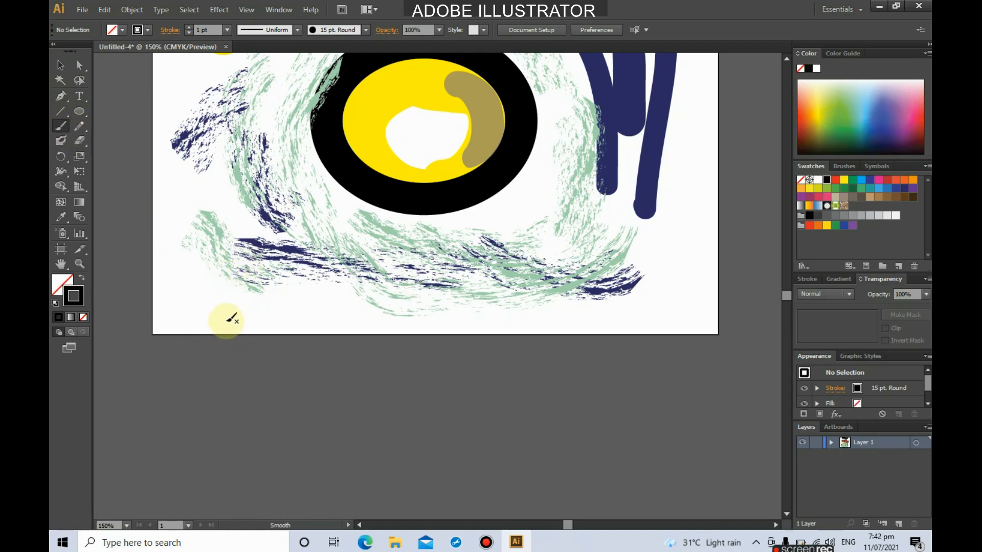
pyautogui.moveTo(225, 320)
pyautogui.mouseDown()
pyautogui.moveTo(308, 322)
pyautogui.moveTo(374, 302)
pyautogui.moveTo(406, 318)
pyautogui.moveTo(457, 279)
pyautogui.moveTo(492, 291)
pyautogui.moveTo(517, 316)
pyautogui.moveTo(549, 295)
pyautogui.moveTo(593, 298)
pyautogui.moveTo(635, 278)
pyautogui.moveTo(648, 306)
pyautogui.moveTo(742, 296)
pyautogui.mouseUp()
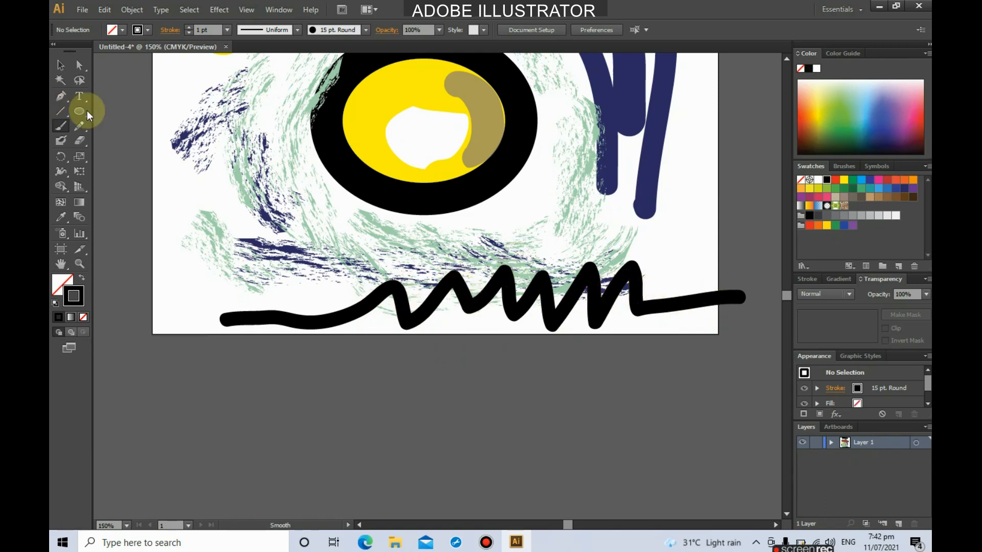
# Select the black zigzag stroke and redraw its jagged middle as a gentle wave with the Pencil tool.
pyautogui.click(85, 128)
pyautogui.click(62, 66)
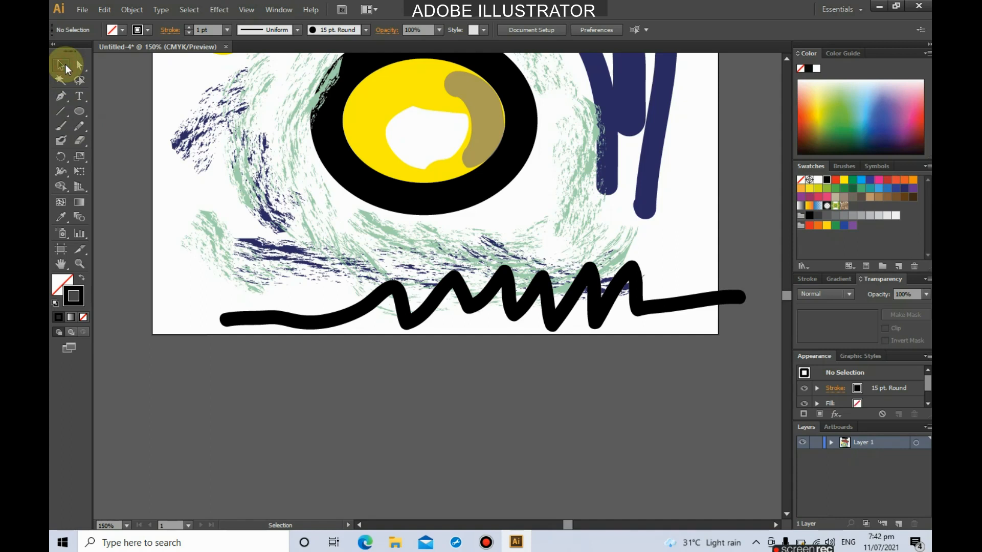
pyautogui.click(432, 311)
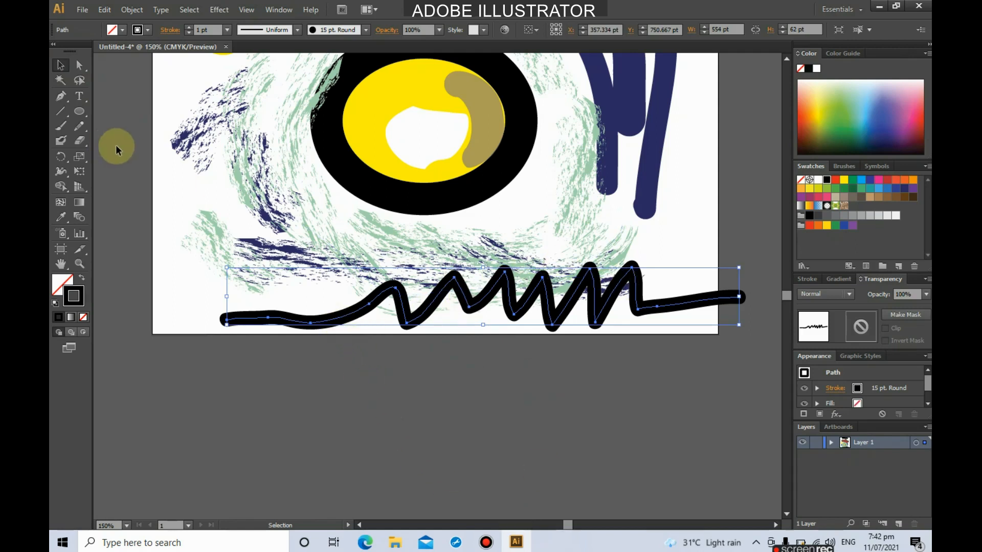
pyautogui.click(78, 127)
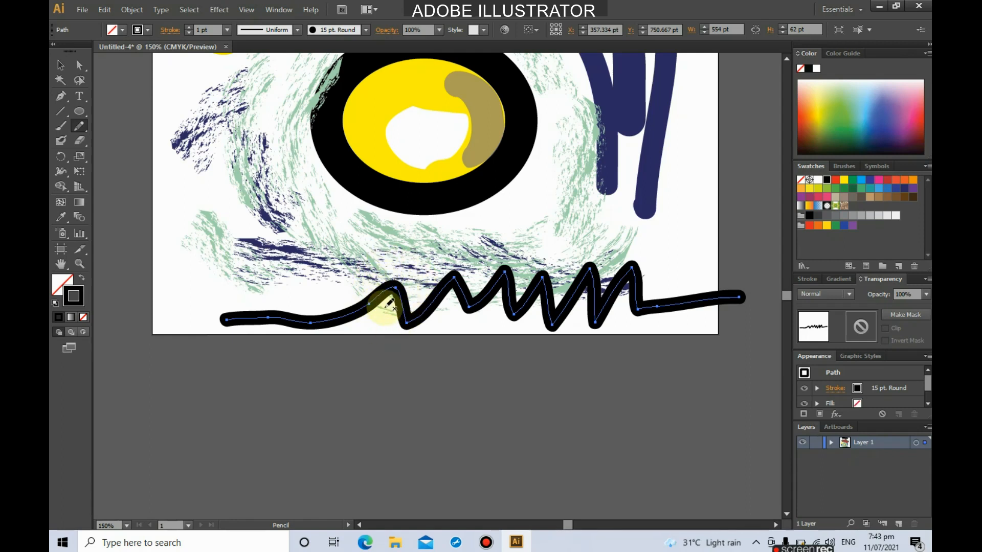
pyautogui.click(61, 65)
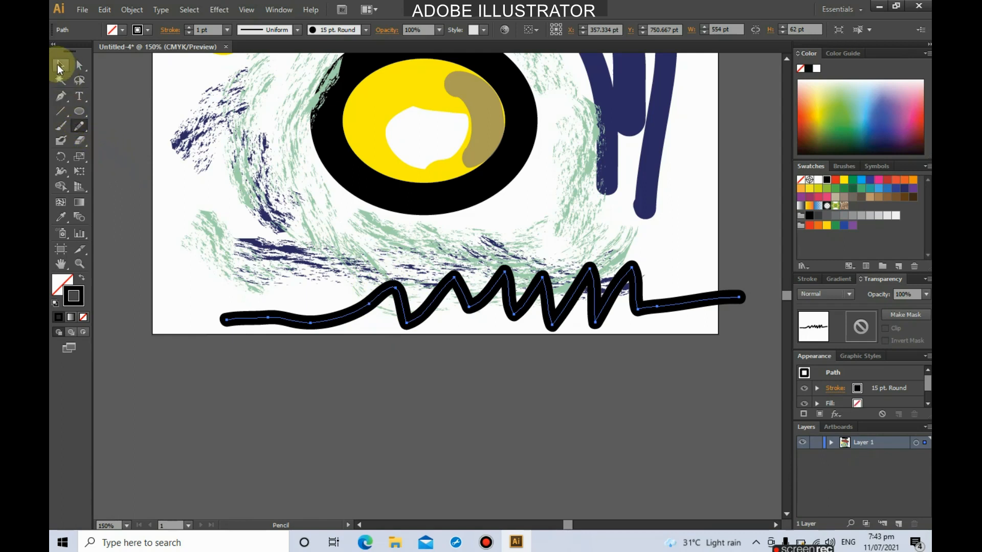
pyautogui.click(168, 76)
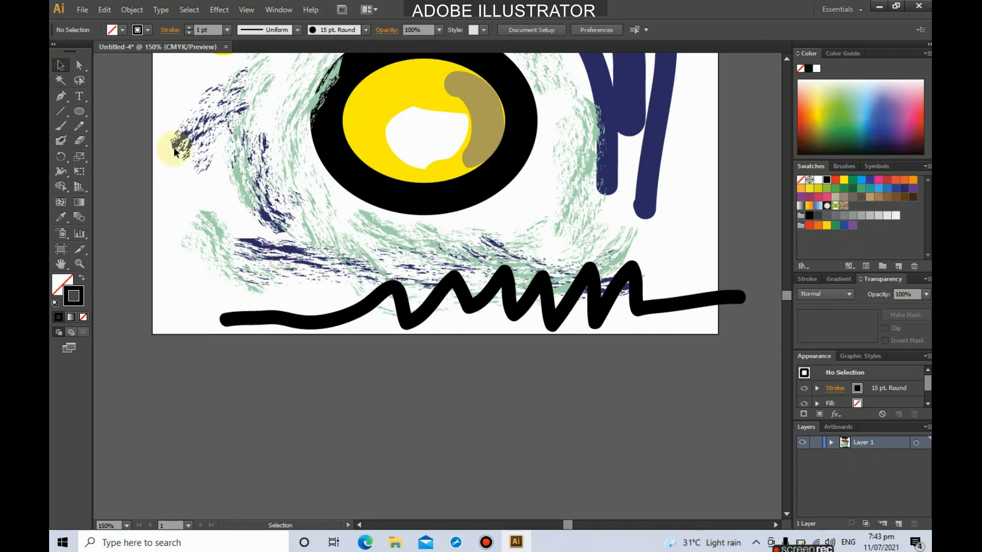
pyautogui.click(421, 323)
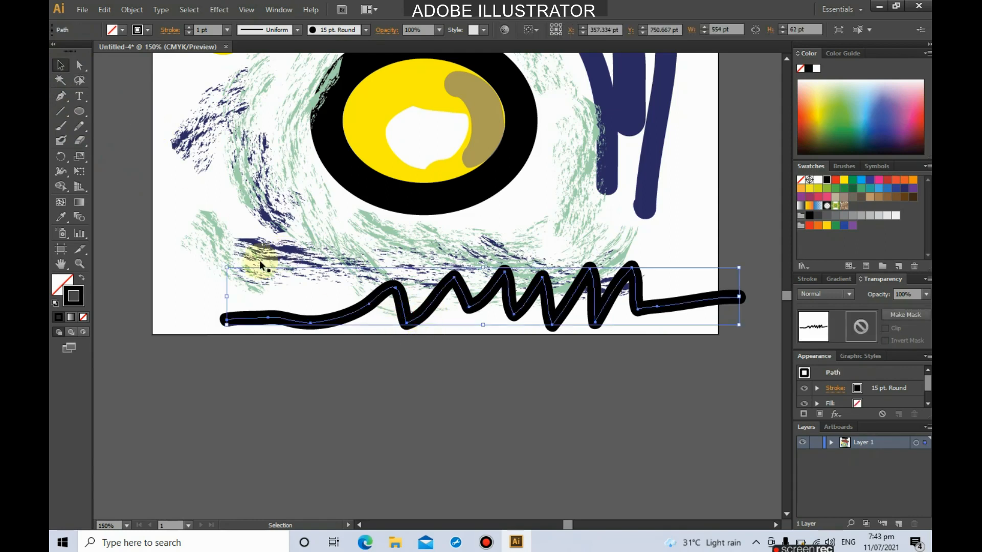
pyautogui.click(80, 128)
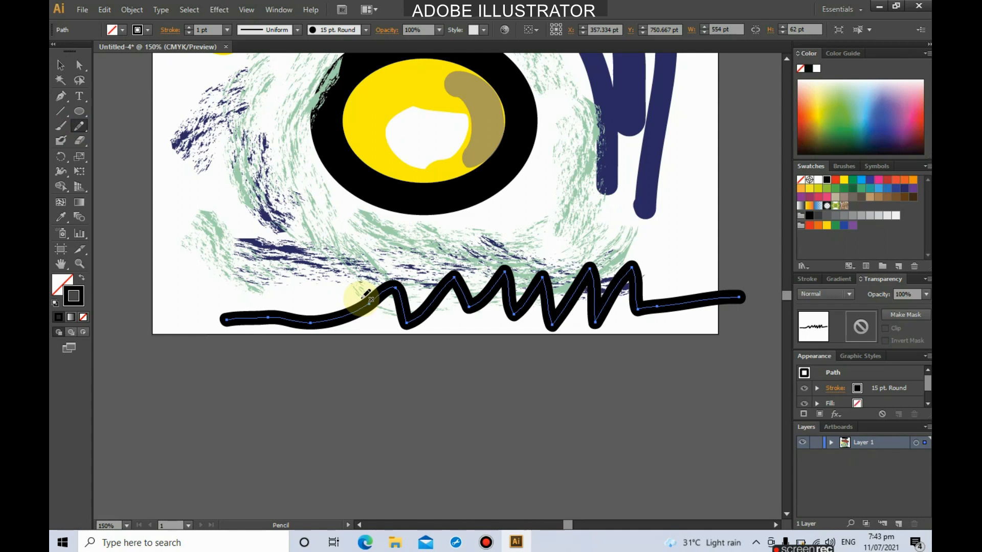
pyautogui.moveTo(363, 303)
pyautogui.mouseDown()
pyautogui.moveTo(411, 320)
pyautogui.moveTo(402, 320)
pyautogui.moveTo(446, 297)
pyautogui.moveTo(565, 312)
pyautogui.moveTo(647, 303)
pyautogui.mouseUp()
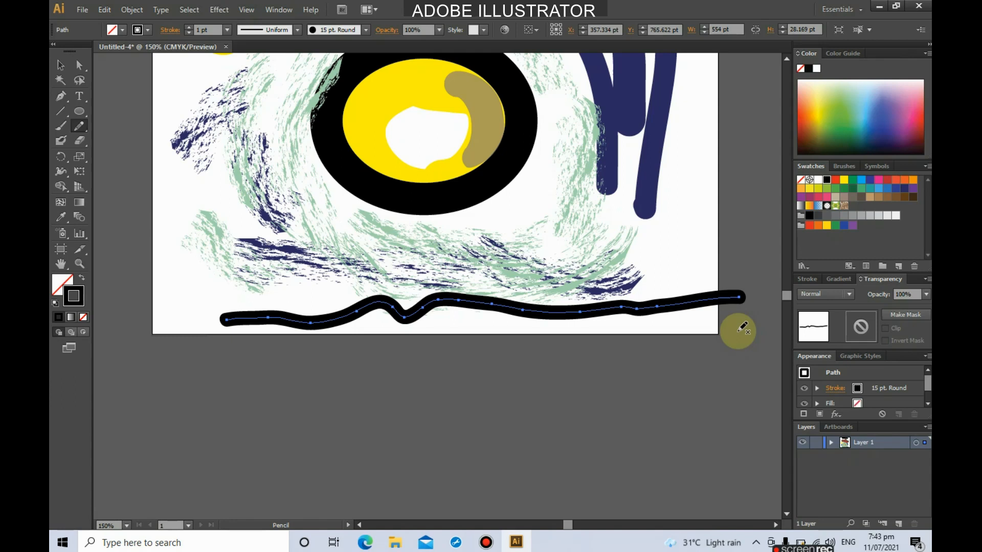
# Create a new blank document.
pyautogui.click(83, 10)
pyautogui.click(122, 24)
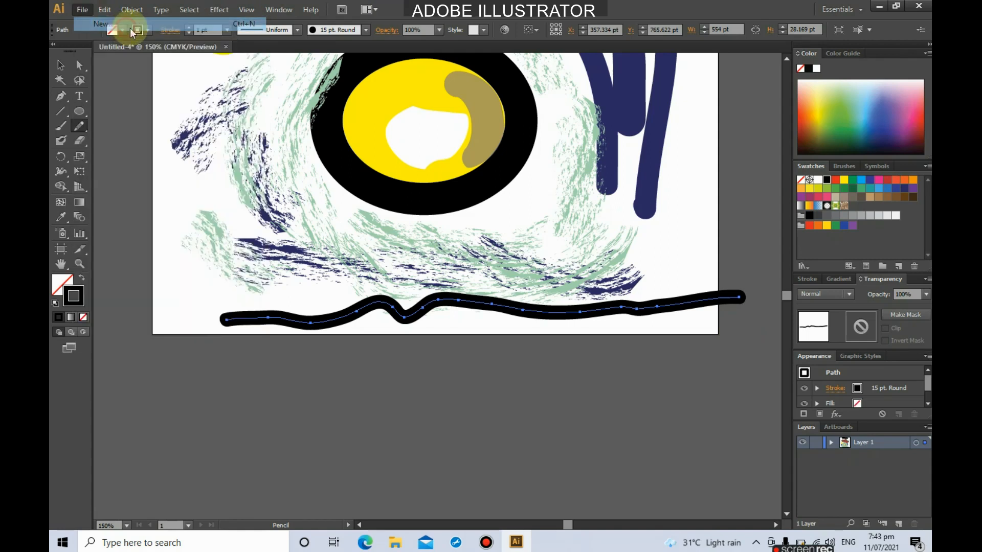
pyautogui.click(282, 317)
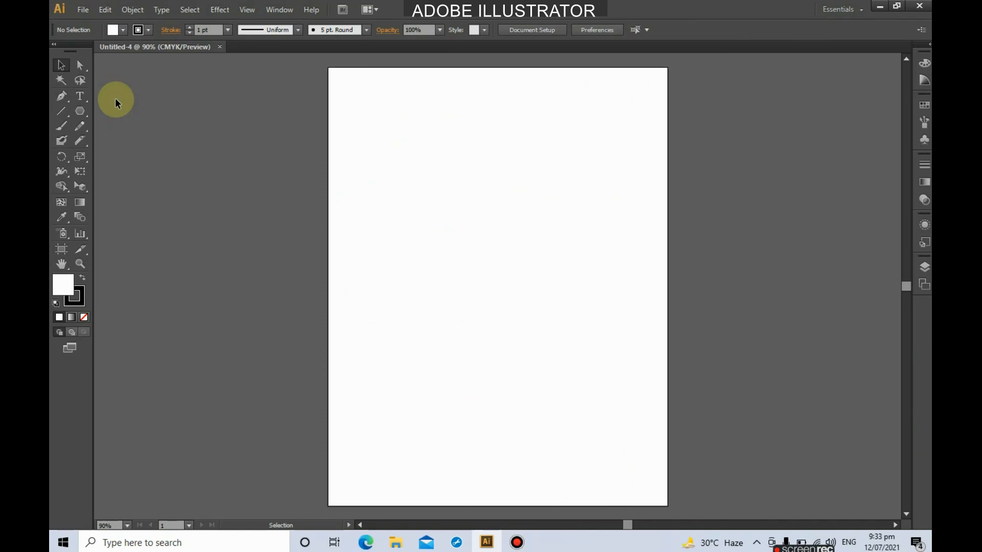
# Switch the Letter artboard to landscape orientation and fit it in the window.
pyautogui.click(79, 99)
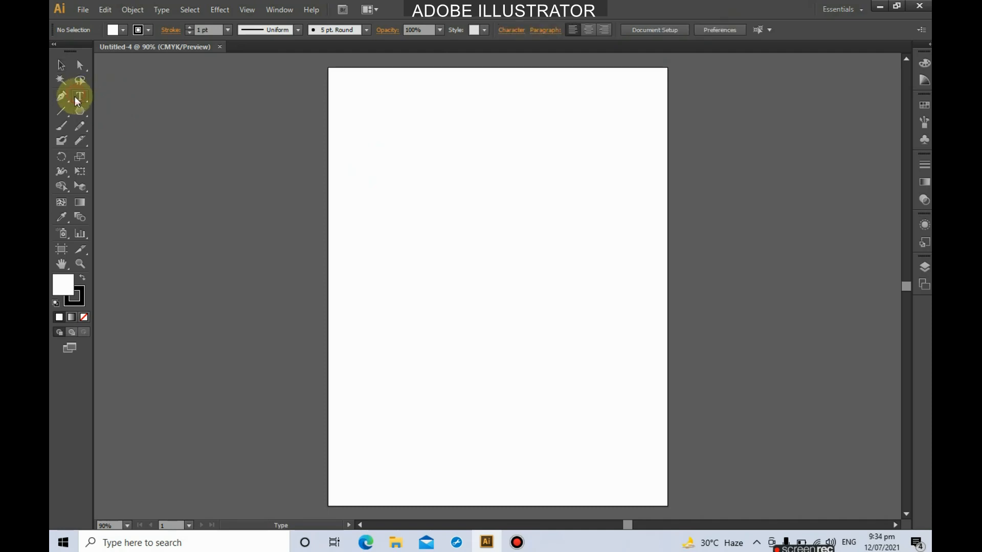
pyautogui.doubleClick(61, 250)
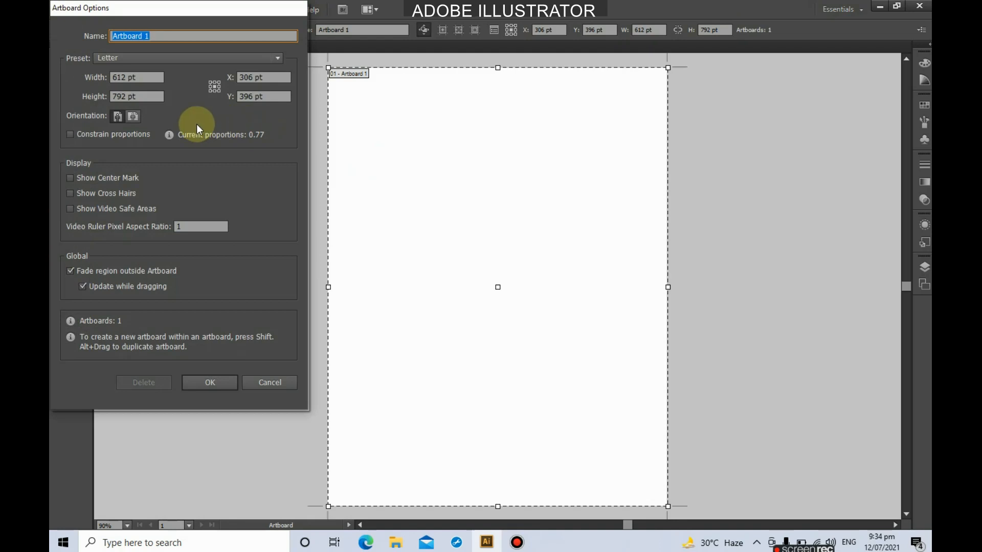
pyautogui.click(134, 117)
pyautogui.click(205, 384)
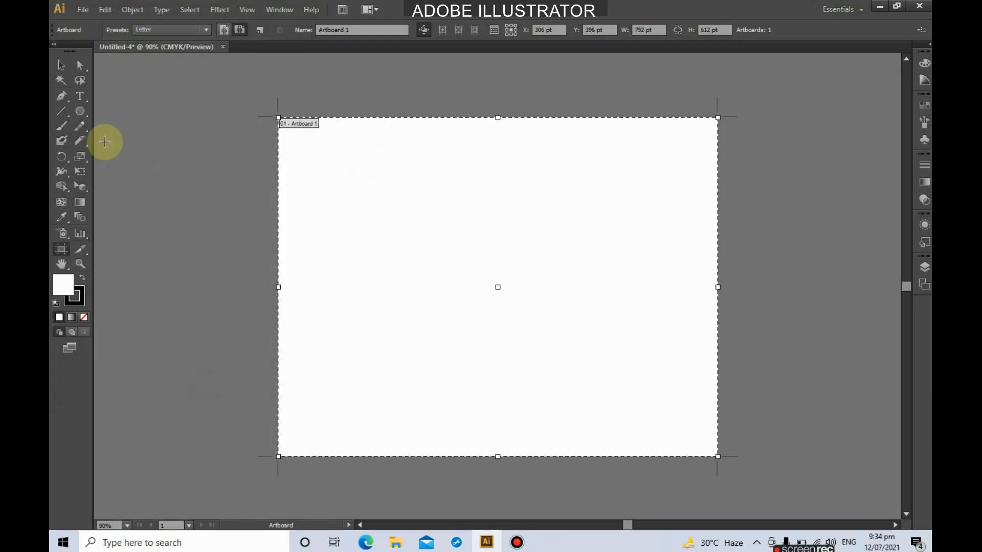
pyautogui.click(61, 65)
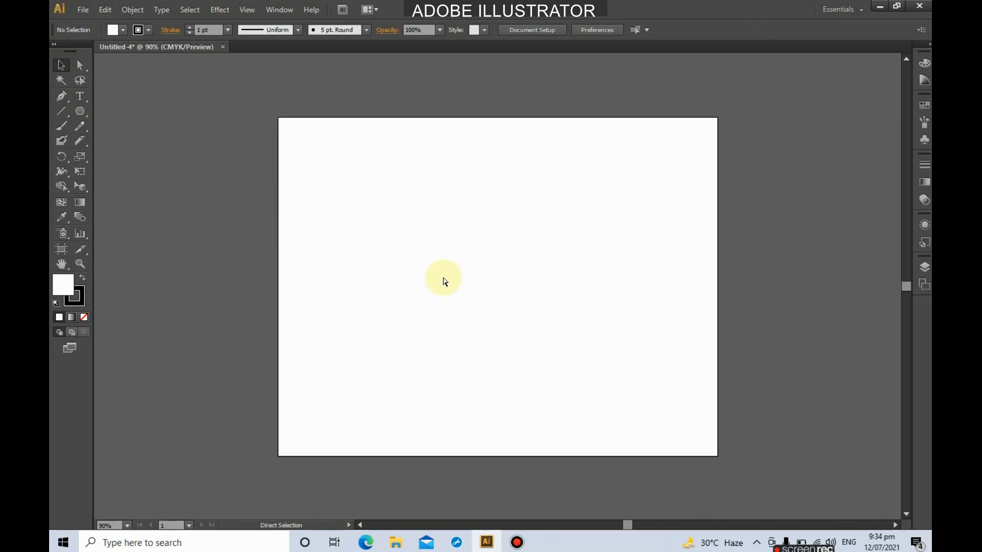
pyautogui.hotkey('ctrl', '1')
pyautogui.hotkey('ctrl', '0')
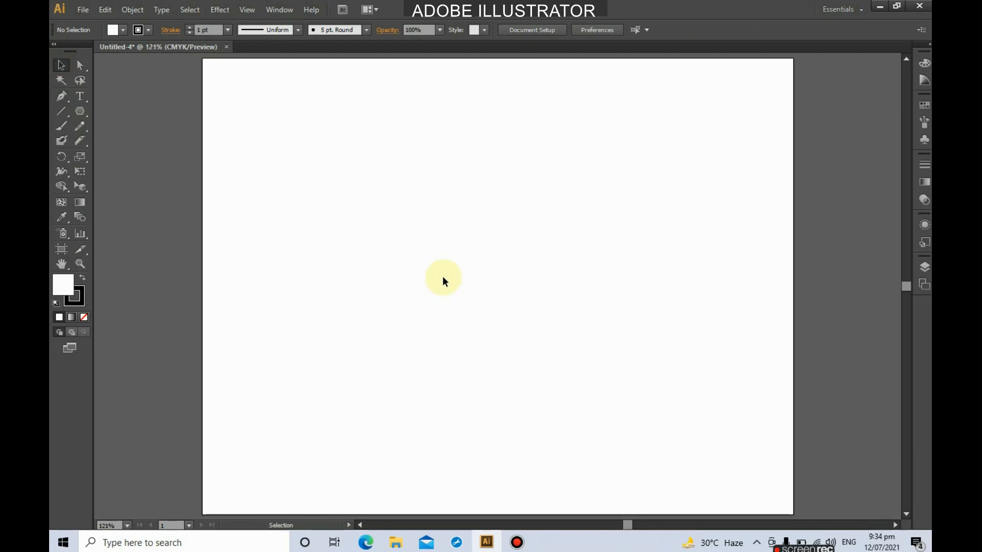
# Create a wide area-type frame across the artboard containing the word MULTIMEDIA and enlarge the text to 122 pt.
pyautogui.click(77, 96)
pyautogui.moveTo(238, 187); pyautogui.dragTo(765, 351)
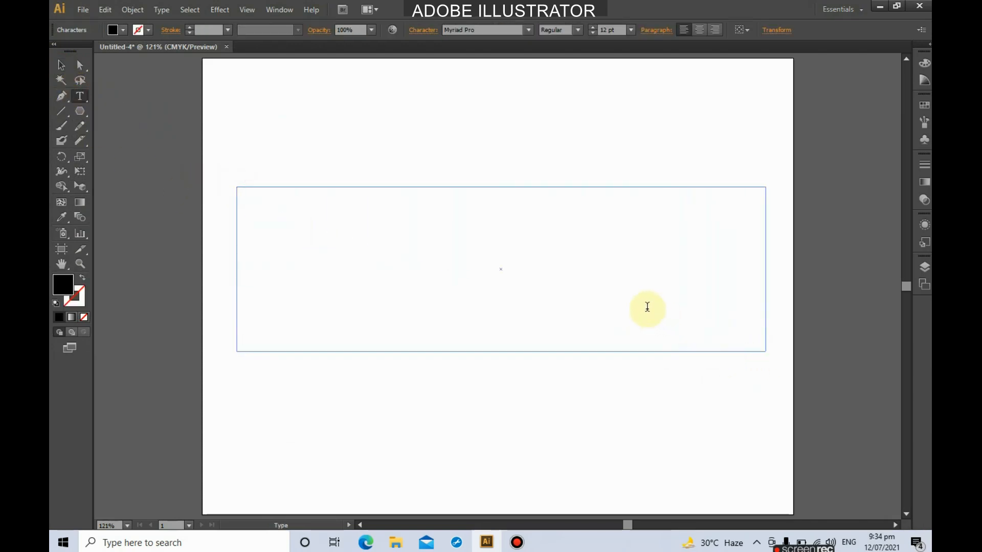
pyautogui.write('MULTIMEDIA')
pyautogui.hotkey('ctrl', 'a')
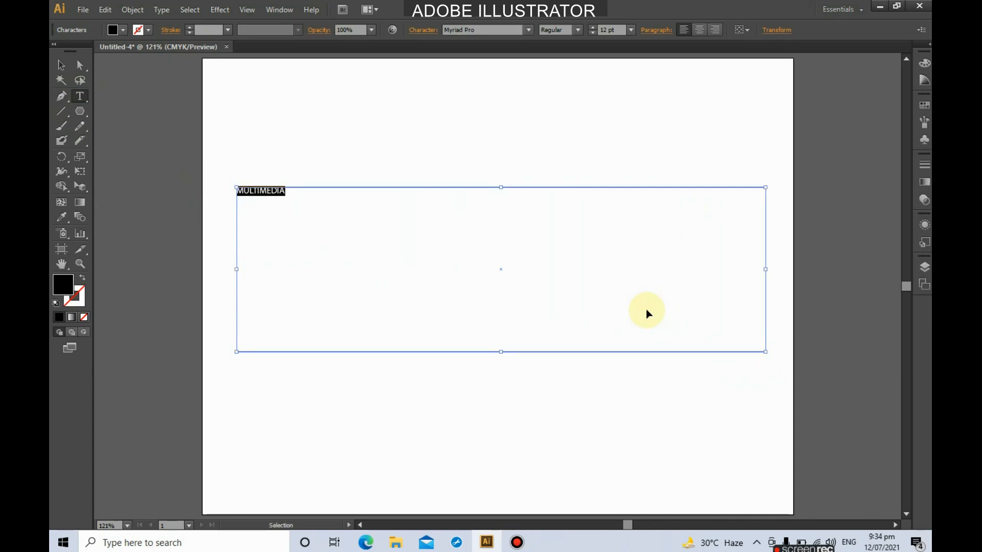
pyautogui.hotkey('ctrl', 'shift', '.')
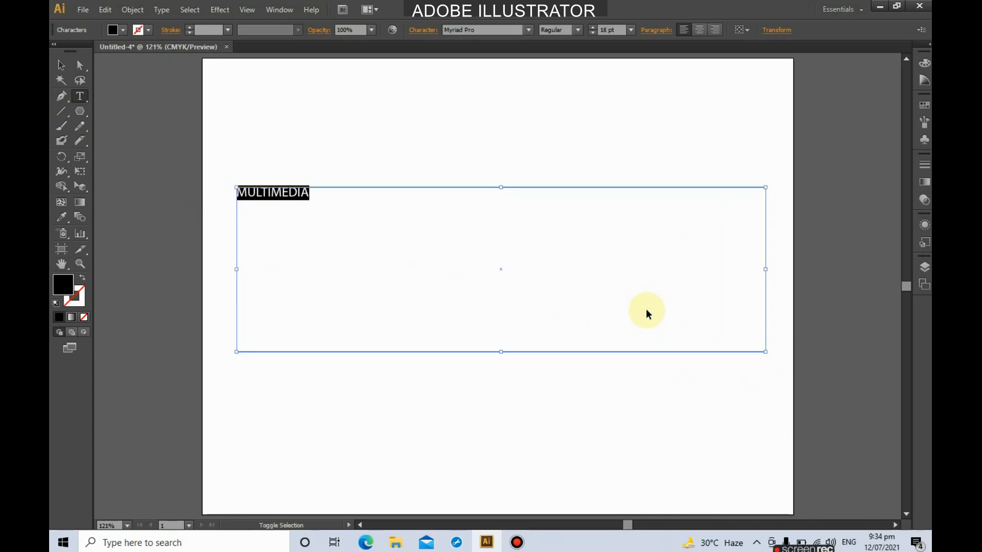
pyautogui.hotkey('ctrl', 'shift', '.')
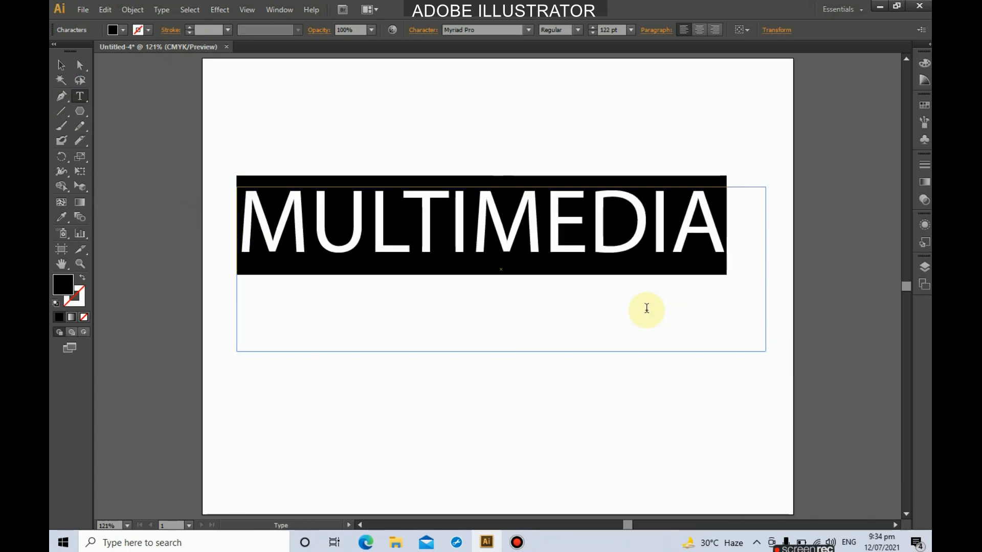
# Change the MULTIMEDIA text's font to Arial and enlarge its frame until the word fits on one line.
pyautogui.click(528, 29)
pyautogui.scroll(3, 531, 55)
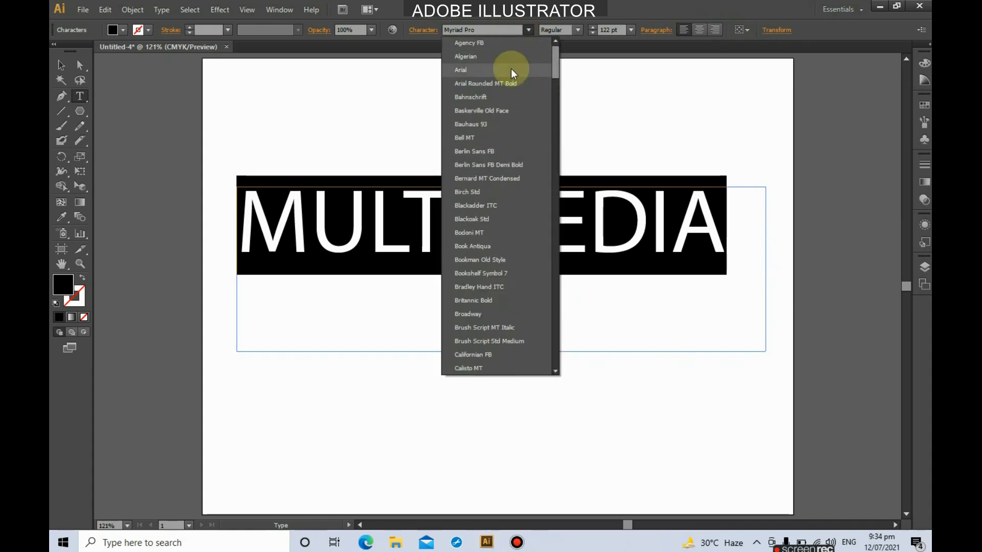
pyautogui.click(511, 68)
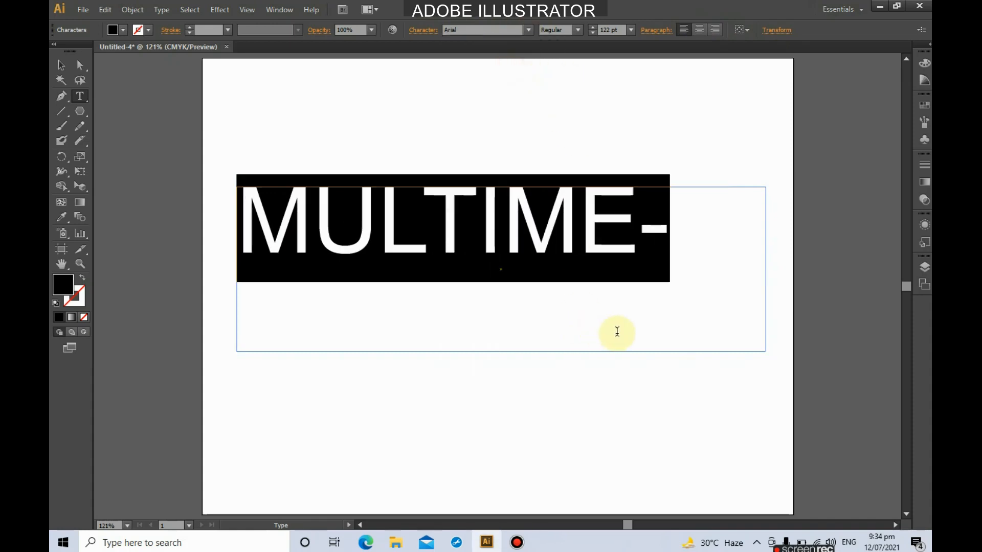
pyautogui.press('ctrl')
pyautogui.moveTo(766, 353); pyautogui.dragTo(790, 380)
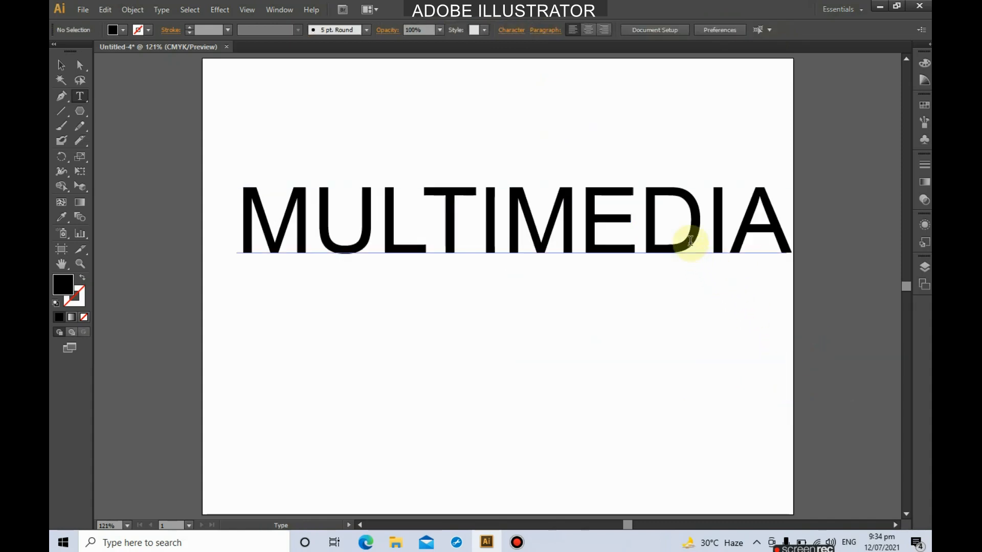
# Set the whole MULTIMEDIA text to the Black font style and reduce its size to 106 pt.
pyautogui.click(698, 238)
pyautogui.hotkey('ctrl', 'a')
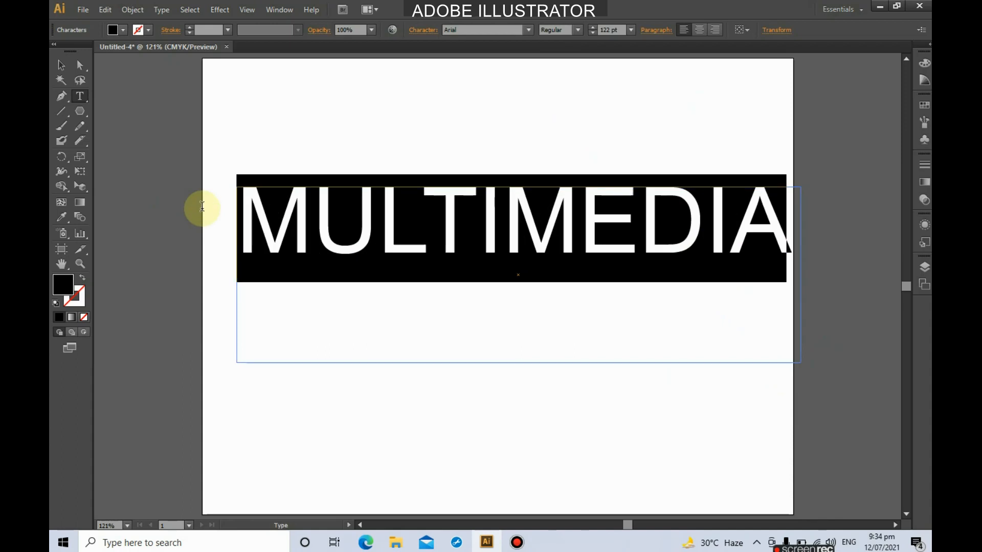
pyautogui.click(578, 29)
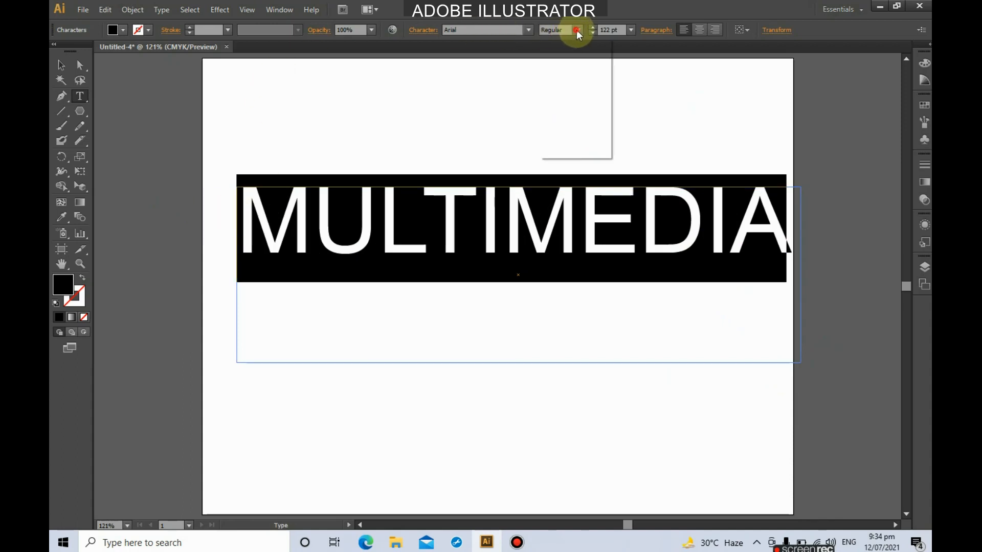
pyautogui.click(591, 150)
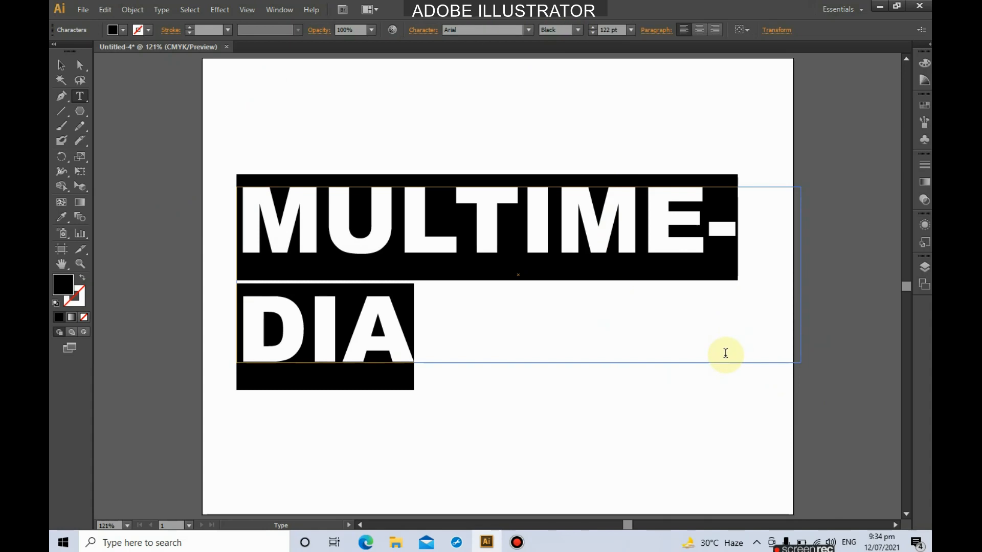
pyautogui.hotkey('ctrl', 'shift', ',')
pyautogui.hotkey('ctrl', 'shift', ',')
pyautogui.hotkey('ctrl', 'shift', ',')
pyautogui.hotkey('ctrl', 'shift', ',')
pyautogui.hotkey('ctrl', 'shift', ',')
pyautogui.hotkey('ctrl', 'shift', ',')
pyautogui.hotkey('ctrl', 'shift', ',')
pyautogui.hotkey('ctrl', 'shift', ',')
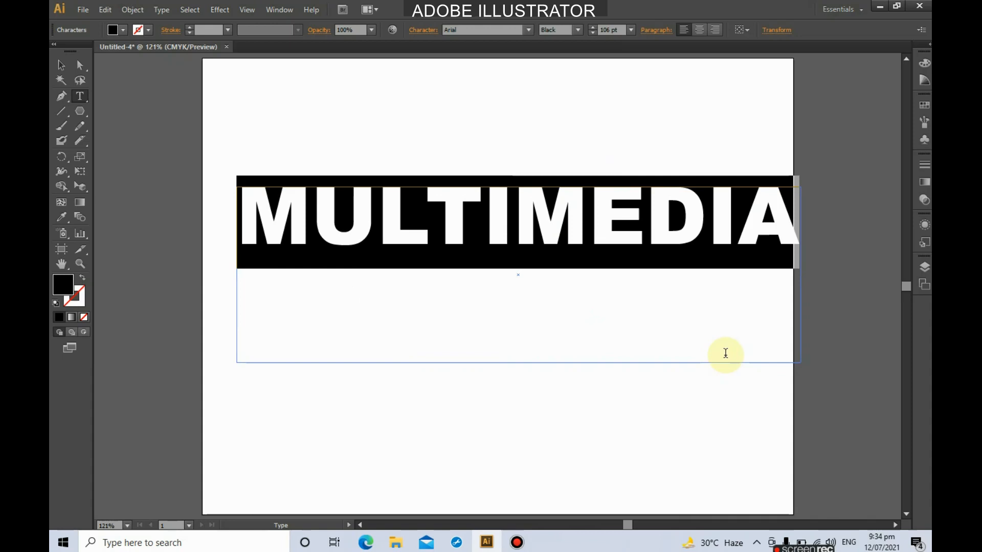
# Move the MULTIMEDIA text slightly left so the whole word lies within the artboard, and deselect it.
pyautogui.click(61, 64)
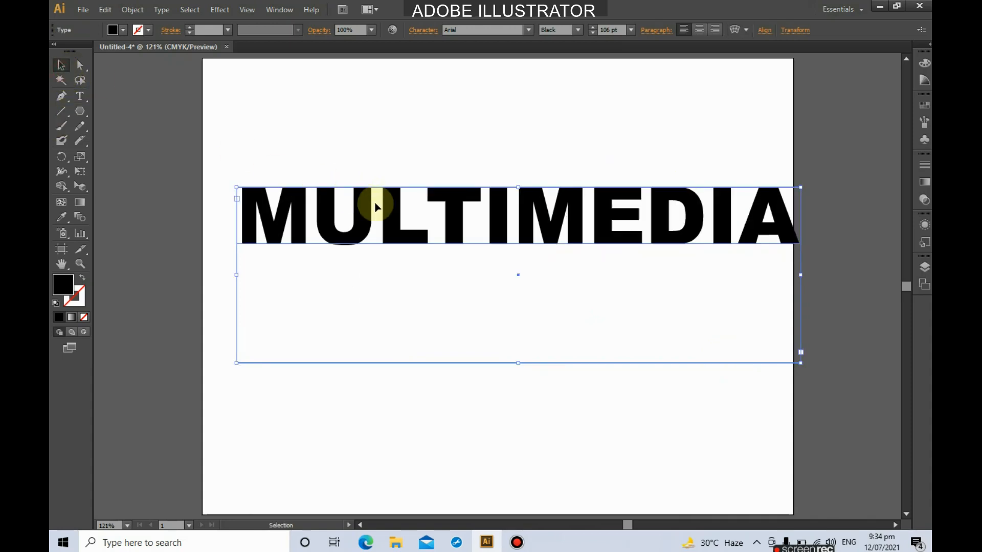
pyautogui.moveTo(360, 210); pyautogui.dragTo(343, 208)
pyautogui.click(387, 120)
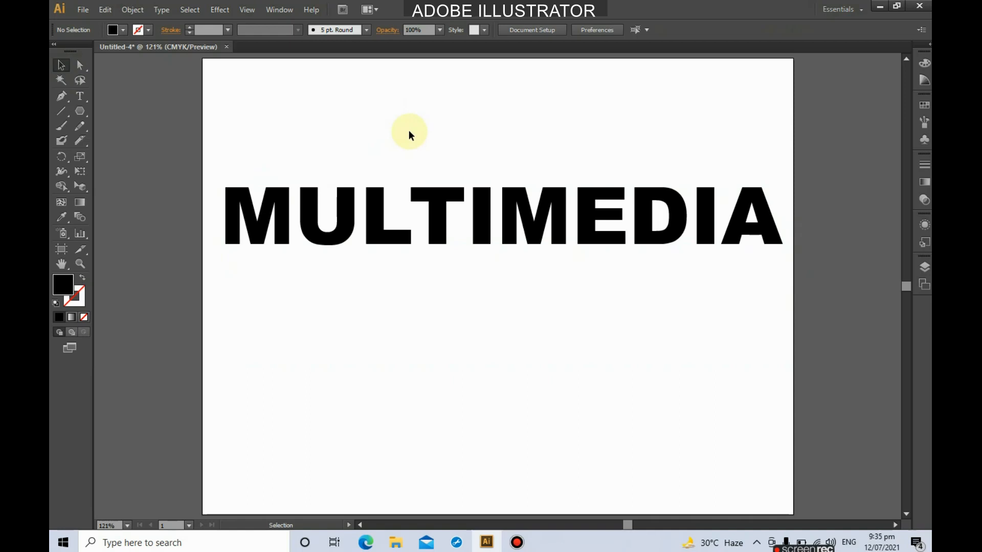
pyautogui.click(432, 207)
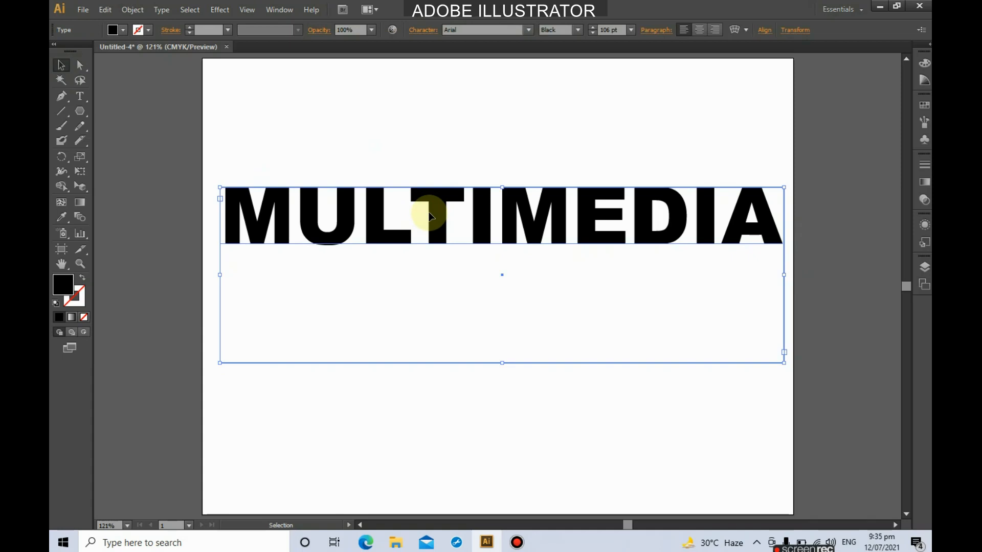
pyautogui.click(326, 132)
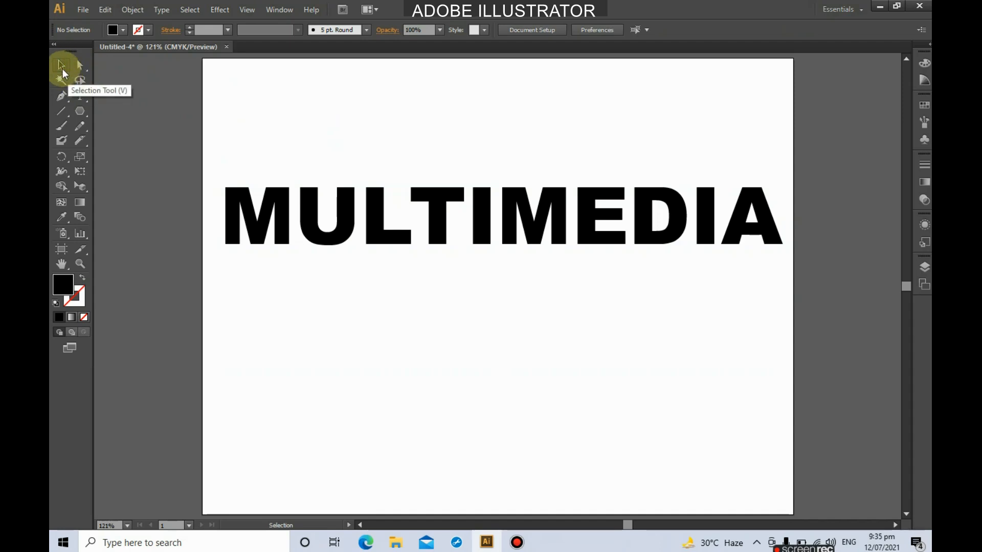
pyautogui.click(381, 216)
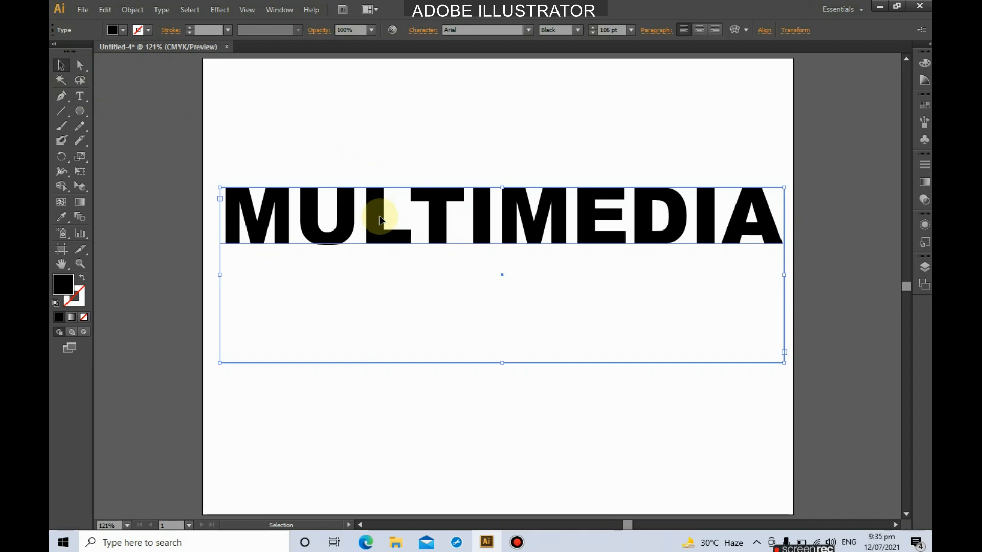
pyautogui.click(308, 137)
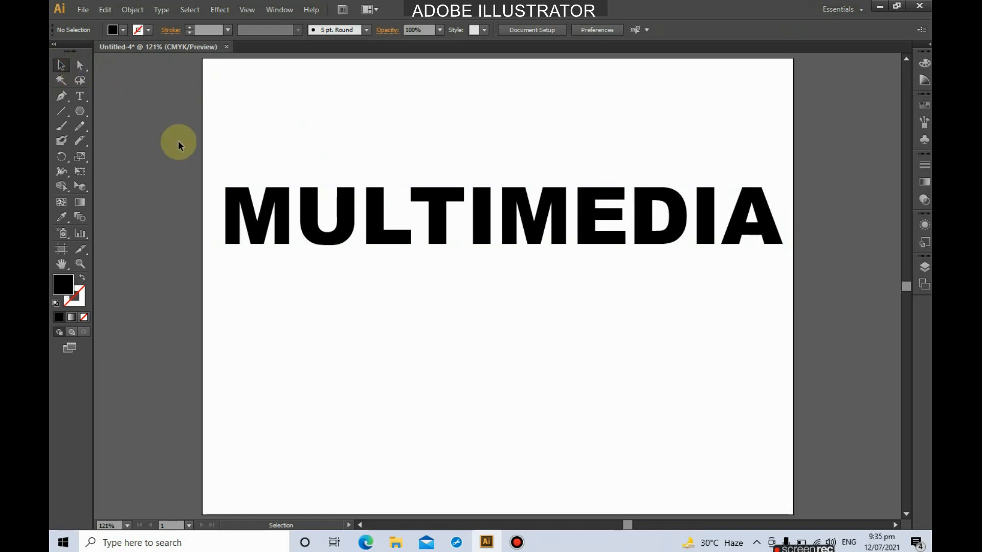
# Convert the MULTIMEDIA text to outlines and deselect it.
pyautogui.click(351, 236)
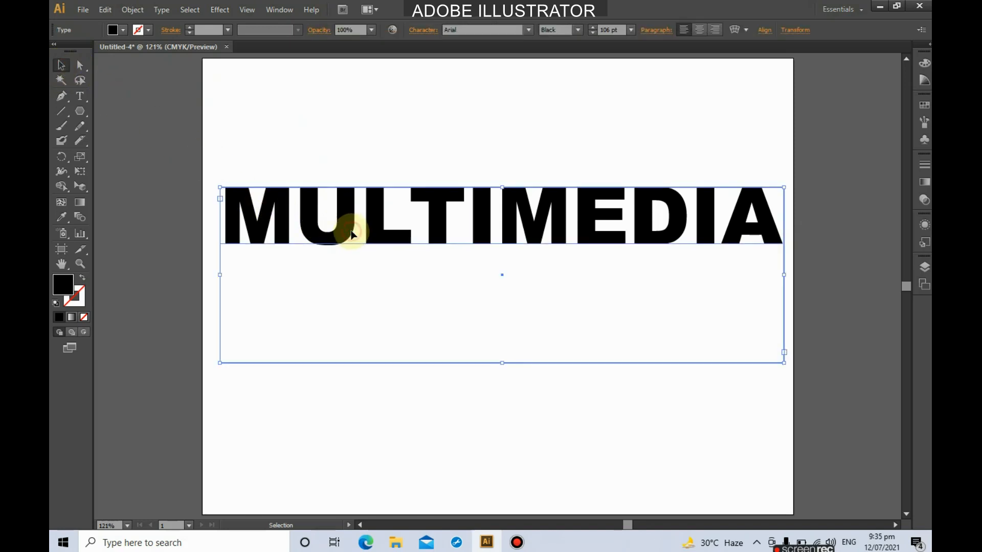
pyautogui.rightClick(352, 233)
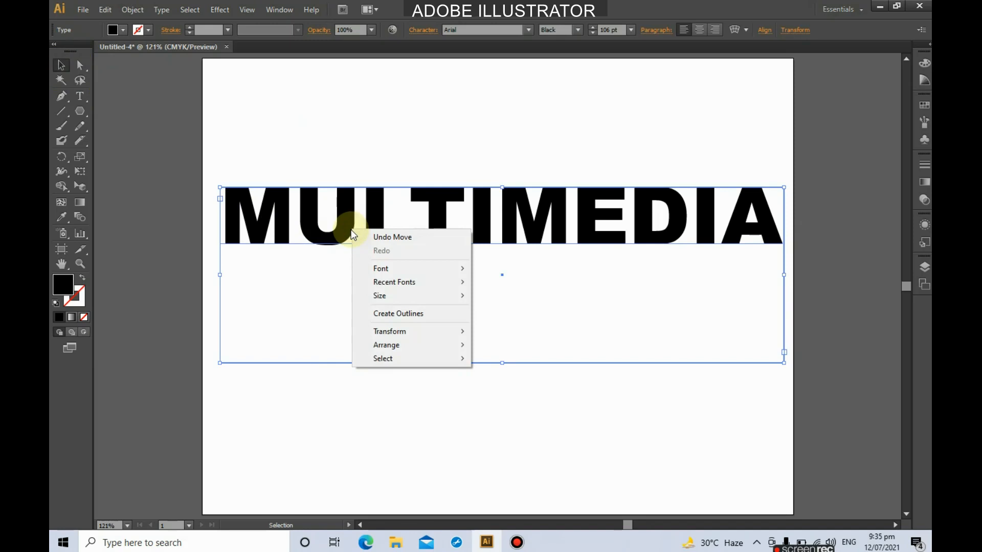
pyautogui.click(420, 313)
pyautogui.click(503, 126)
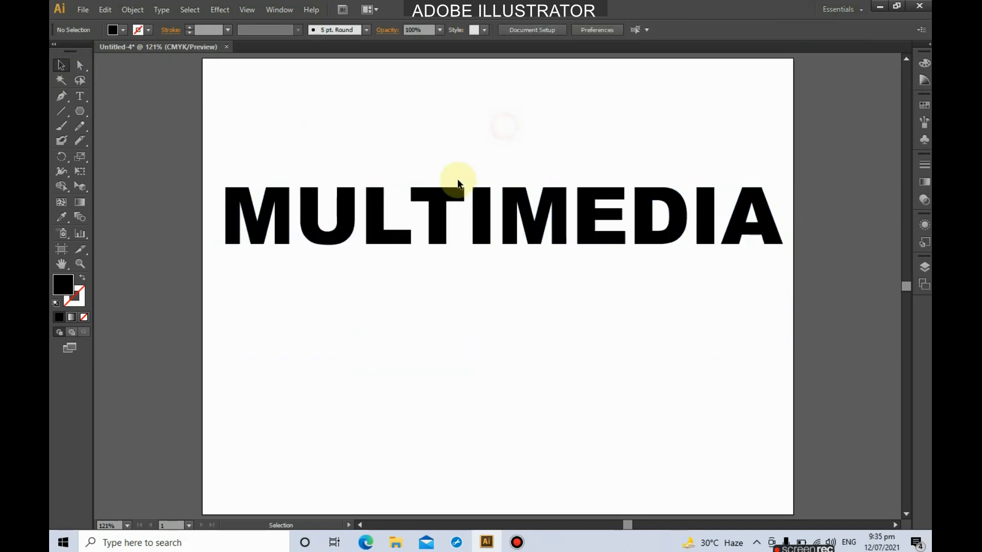
pyautogui.click(443, 195)
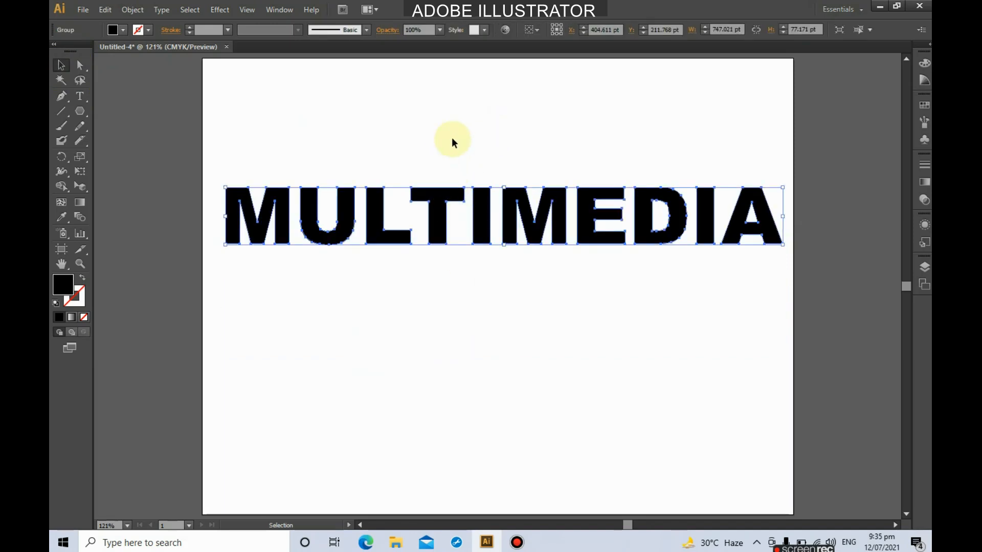
pyautogui.click(440, 150)
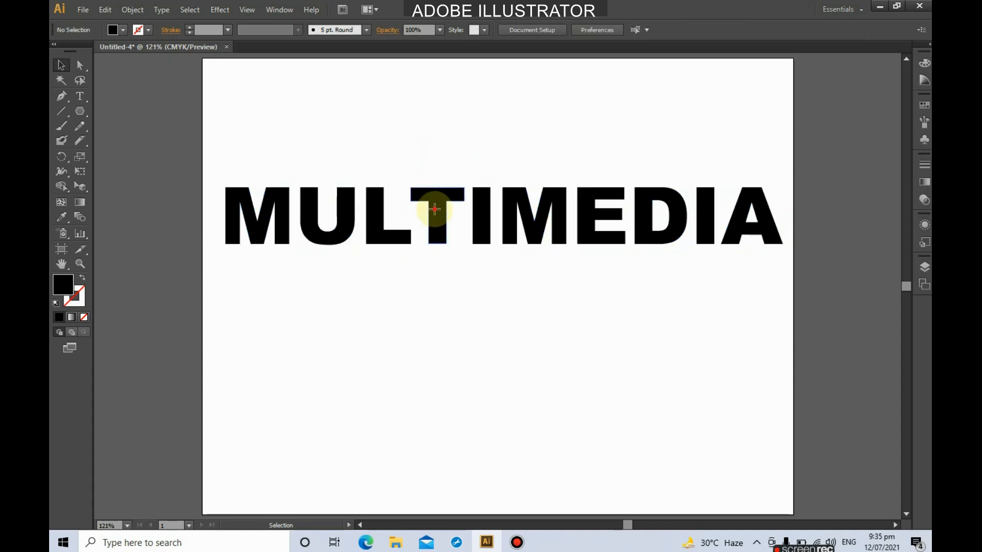
pyautogui.click(434, 209)
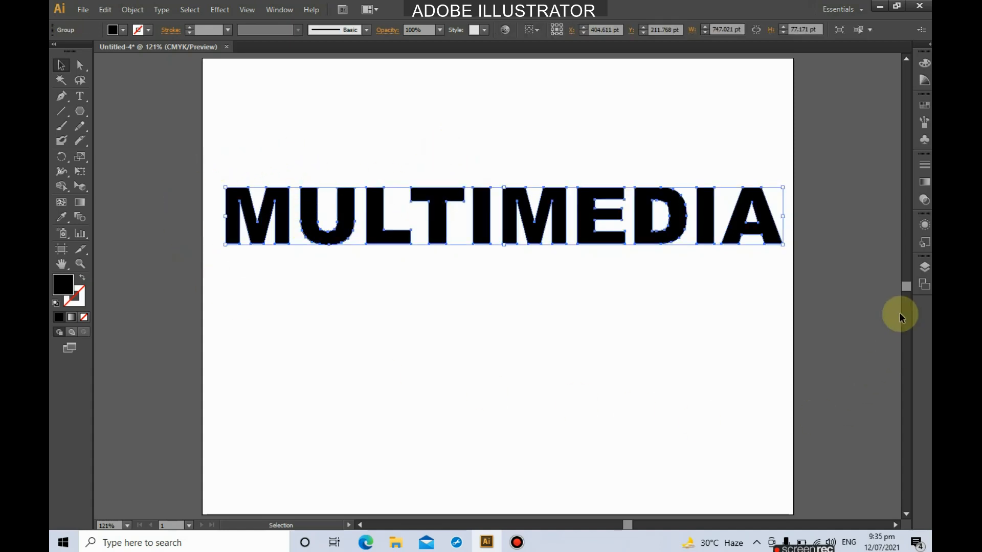
pyautogui.click(371, 158)
# Ungroup the outlined MULTIMEDIA letters into separate objects and deselect them.
pyautogui.click(432, 200)
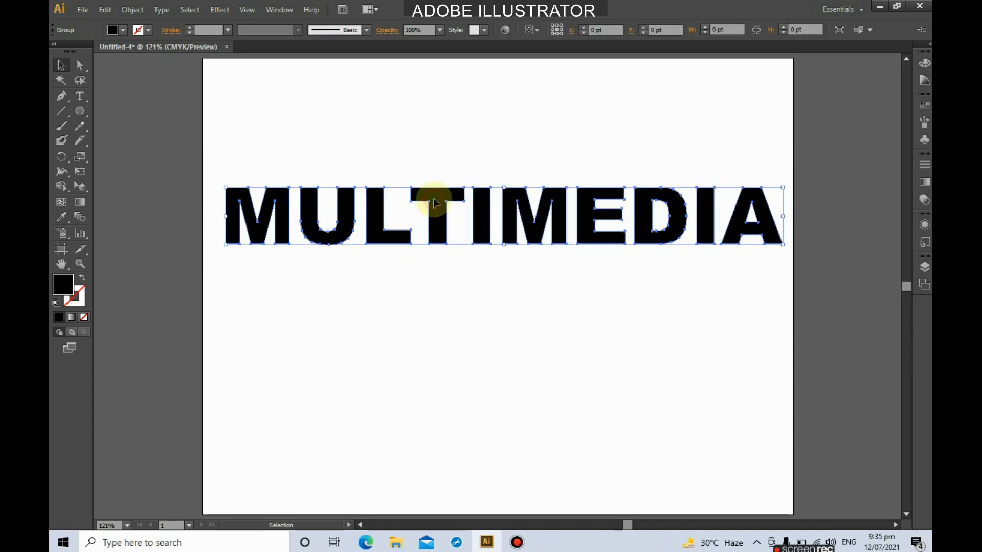
pyautogui.rightClick(433, 200)
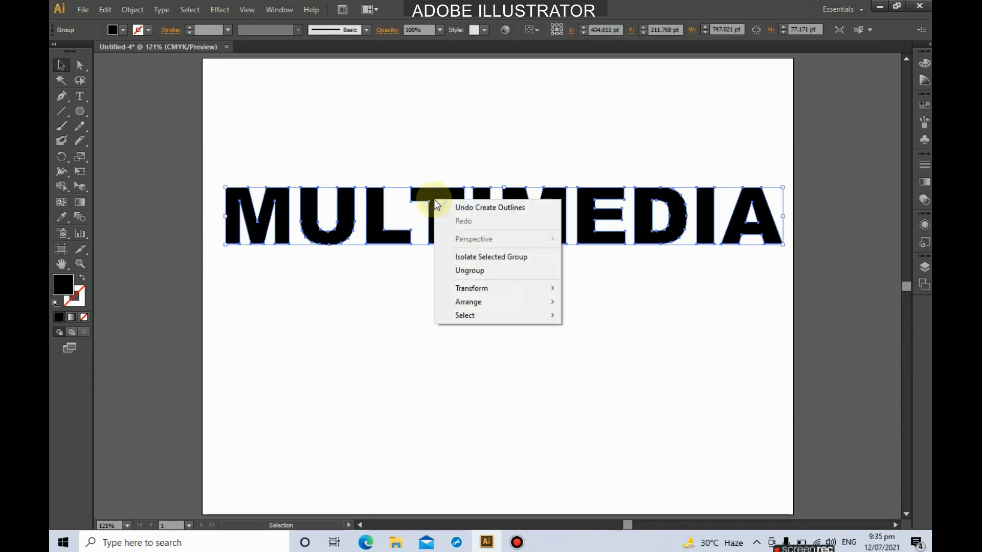
pyautogui.click(480, 274)
pyautogui.click(488, 150)
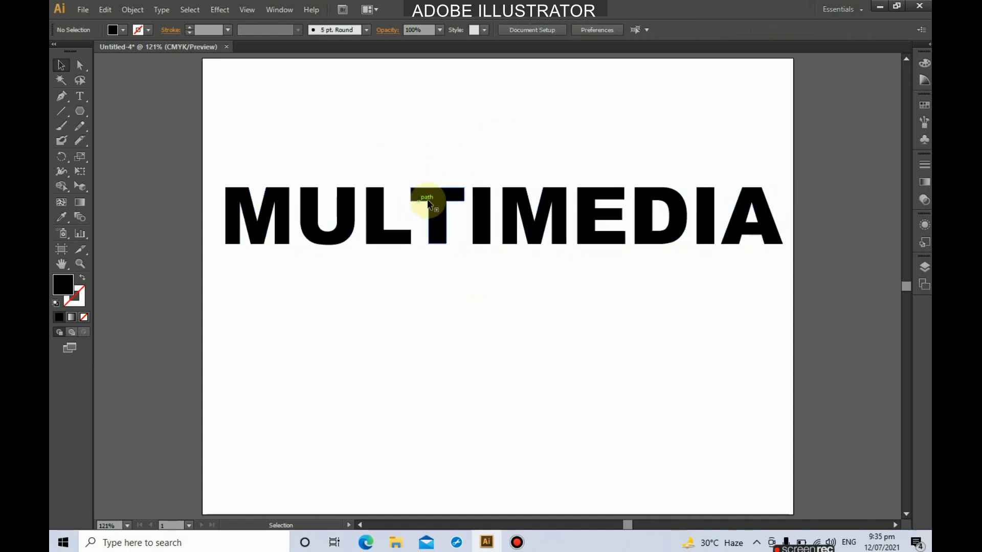
# Try moving the letter T on its own within the word MULTIMEDIA and undo the moves.
pyautogui.moveTo(430, 202)
pyautogui.mouseDown()
pyautogui.moveTo(434, 260)
pyautogui.moveTo(449, 194)
pyautogui.moveTo(446, 205)
pyautogui.mouseUp()
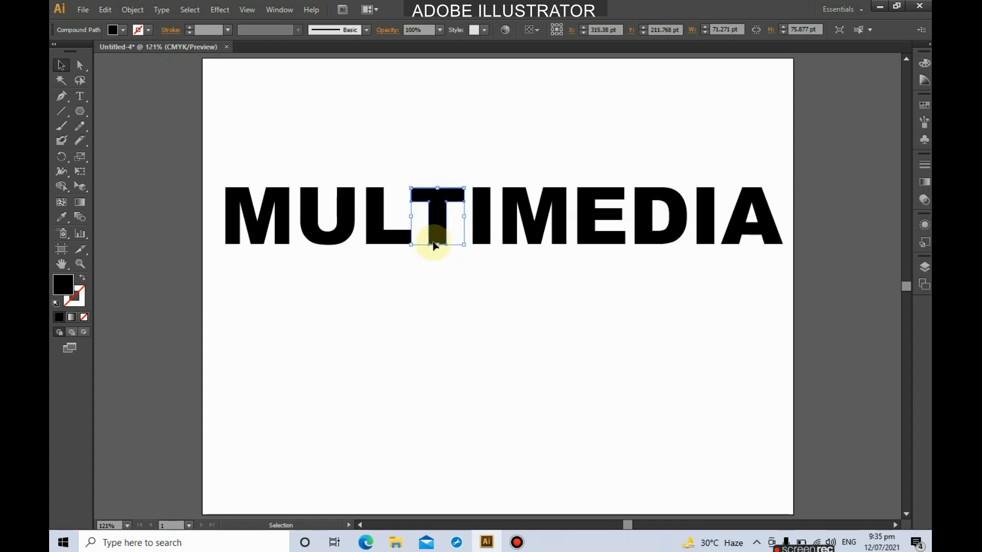
pyautogui.hotkey('ctrl', 'z')
pyautogui.hotkey('ctrl', 'z')
pyautogui.hotkey('ctrl', 'z')
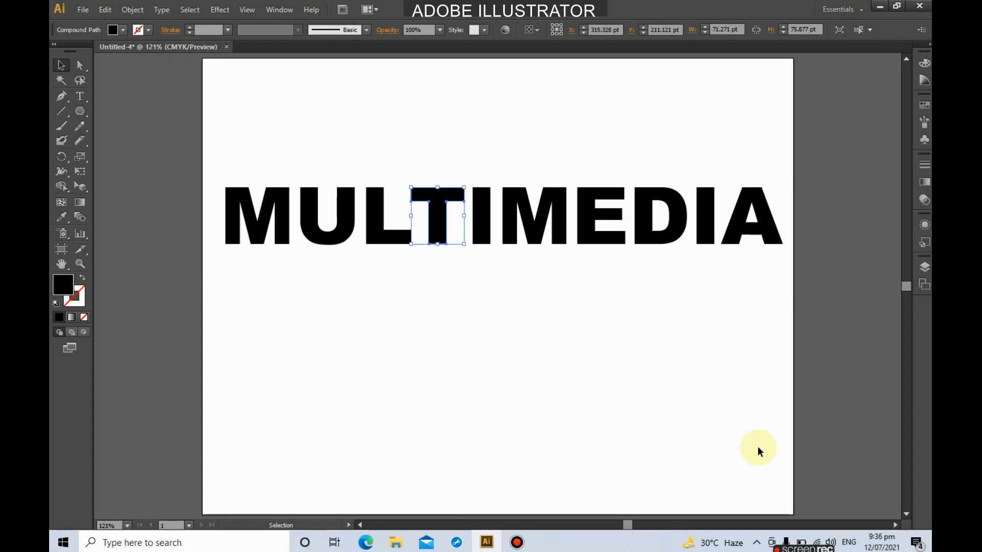
# Reshape the left end of the T's crossbar with Direct Selection, moving its upper corner outward and its lower corner downward.
pyautogui.hotkey('ctrl', '+')
pyautogui.hotkey('ctrl', '+')
pyautogui.hotkey('ctrl', '+')
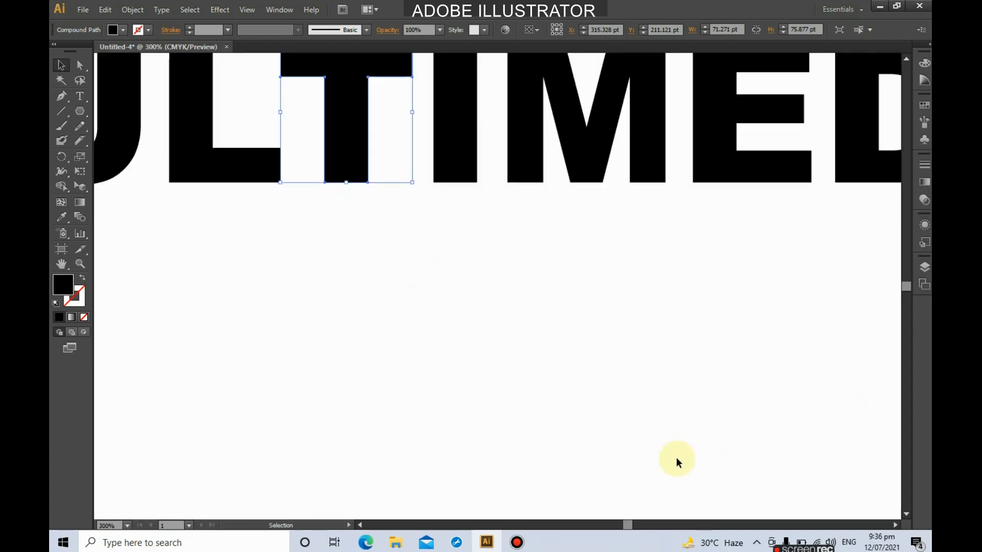
pyautogui.scroll(3, 676, 457)
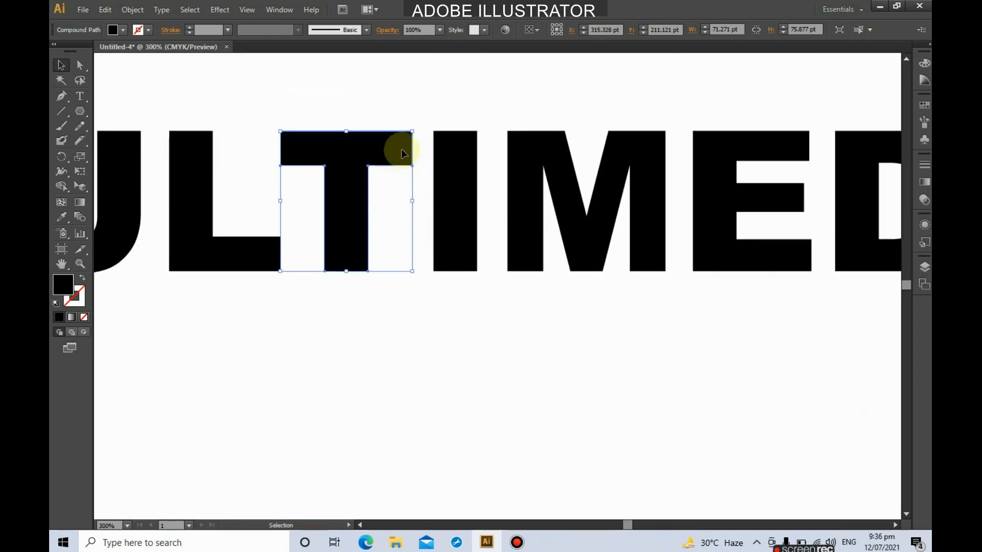
pyautogui.scroll(1, 389, 133)
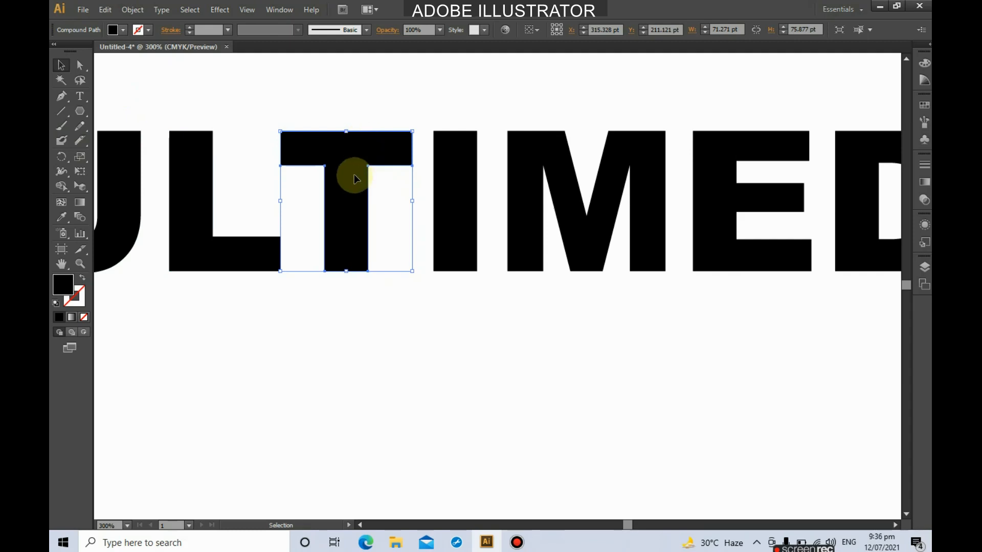
pyautogui.scroll(1, 388, 143)
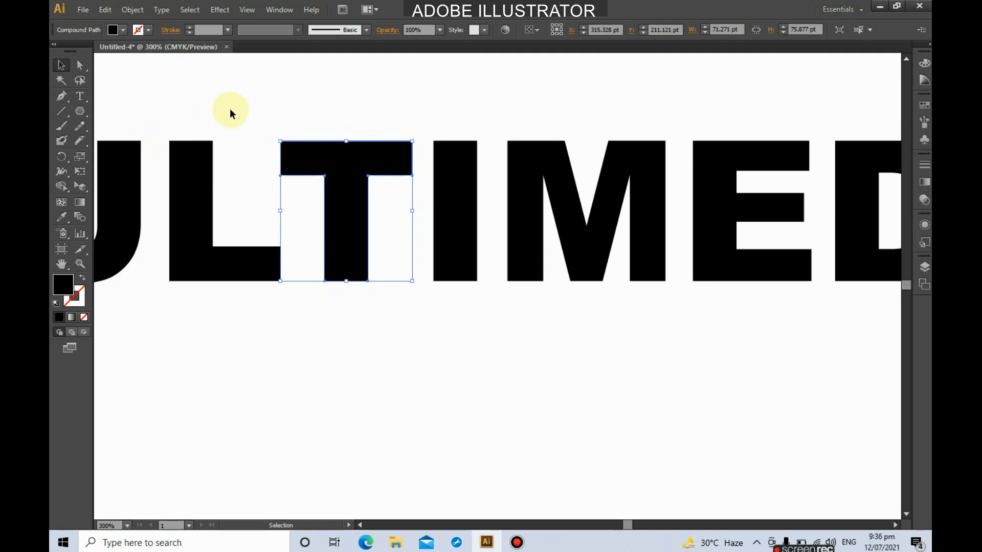
pyautogui.click(80, 61)
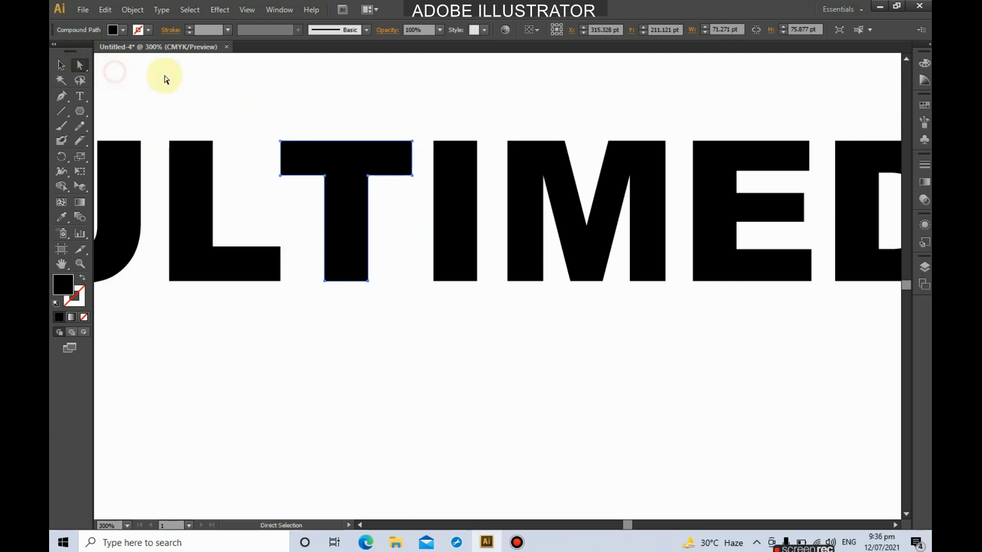
pyautogui.click(283, 142)
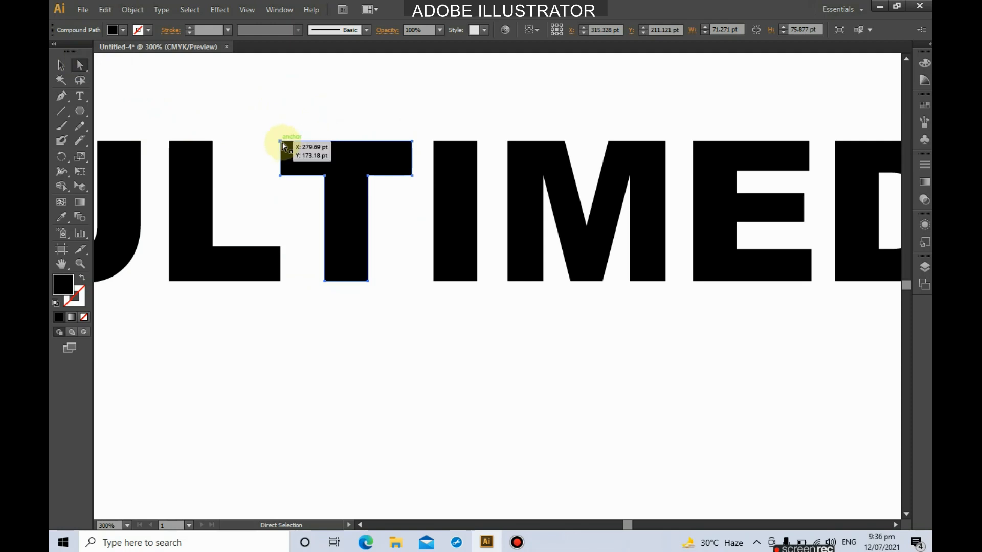
pyautogui.press('ctrl')
pyautogui.hotkey('ctrl', '+')
pyautogui.hotkey('ctrl', '+')
pyautogui.scroll(3, 292, 154)
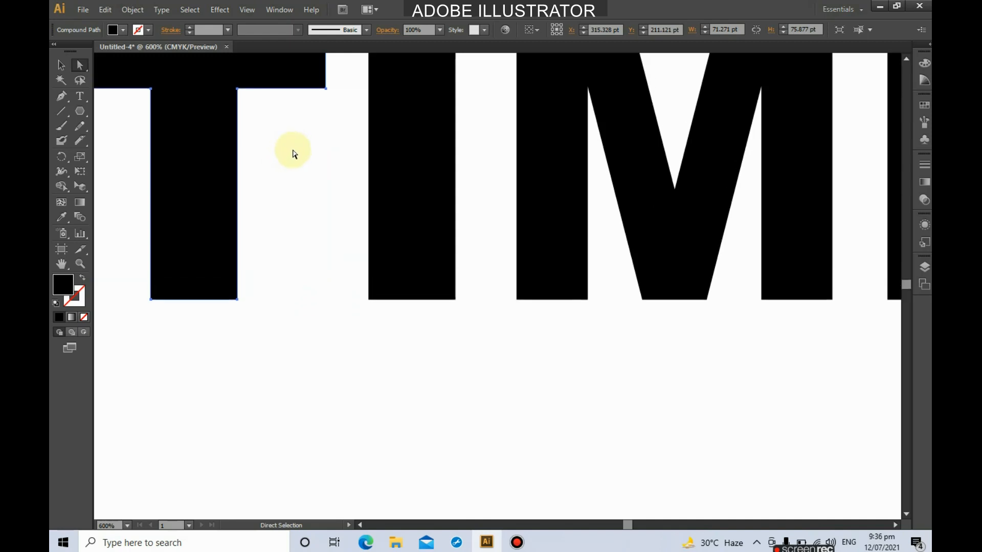
pyautogui.scroll(2, 283, 190)
pyautogui.moveTo(627, 523); pyautogui.dragTo(625, 524)
pyautogui.scroll(2, 388, 357)
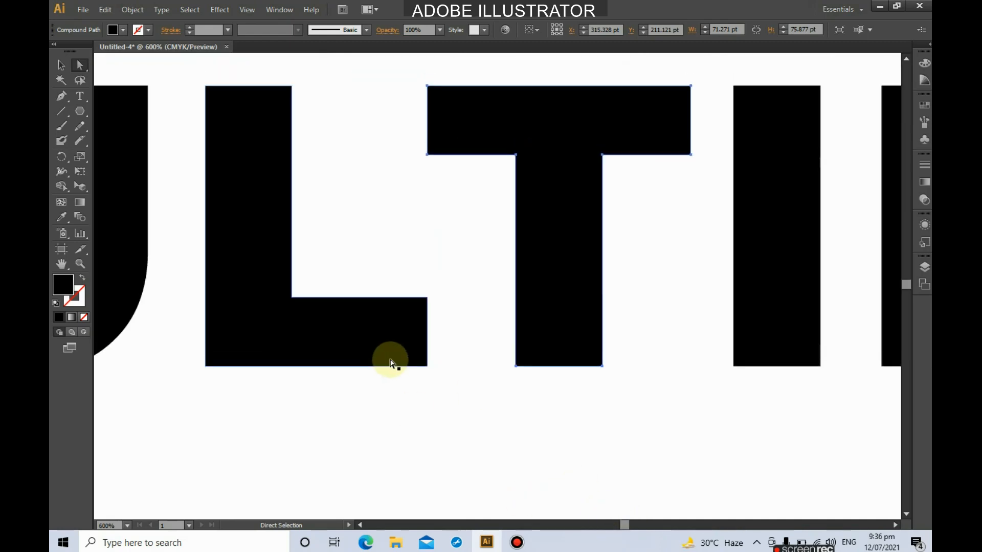
pyautogui.scroll(1, 410, 340)
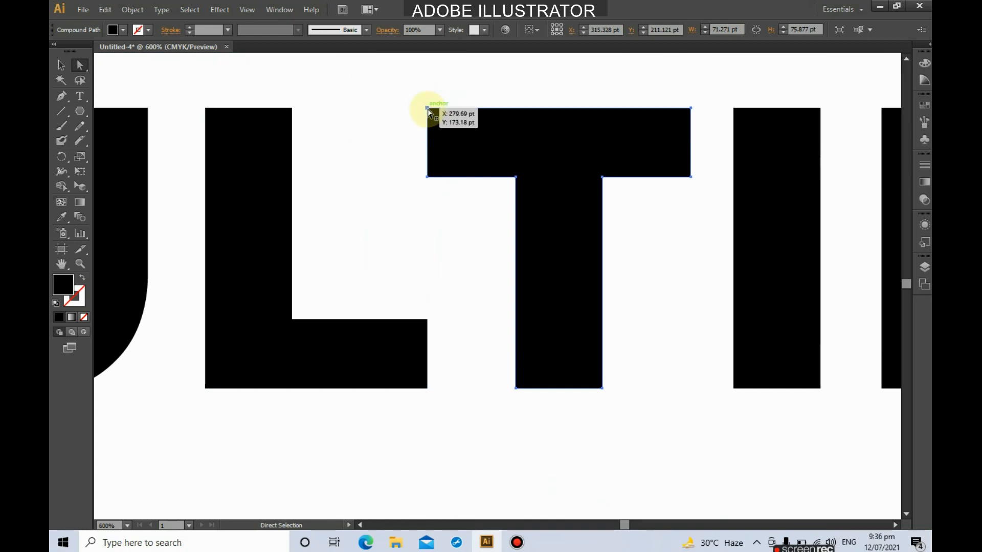
pyautogui.click(428, 108)
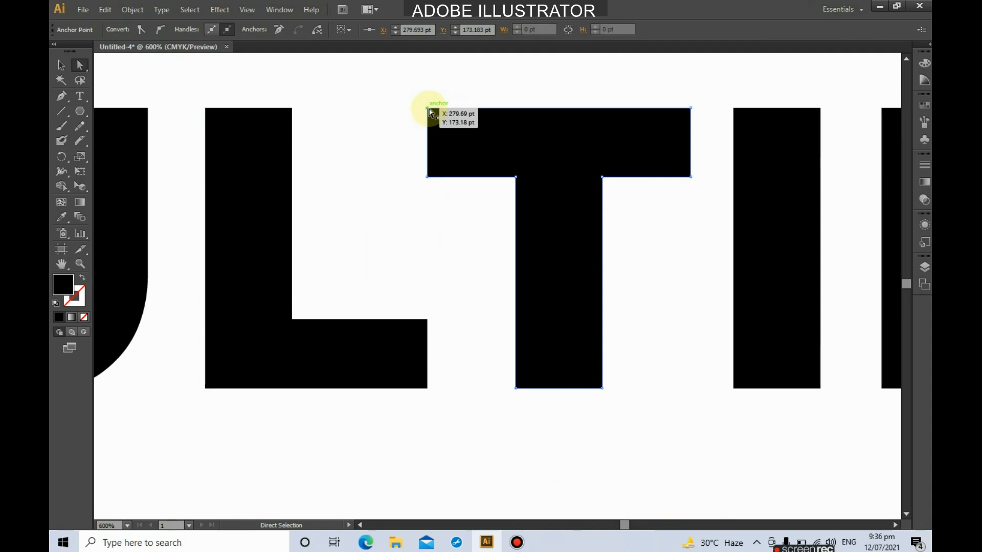
pyautogui.moveTo(429, 110); pyautogui.dragTo(382, 108)
pyautogui.moveTo(427, 177); pyautogui.dragTo(419, 211)
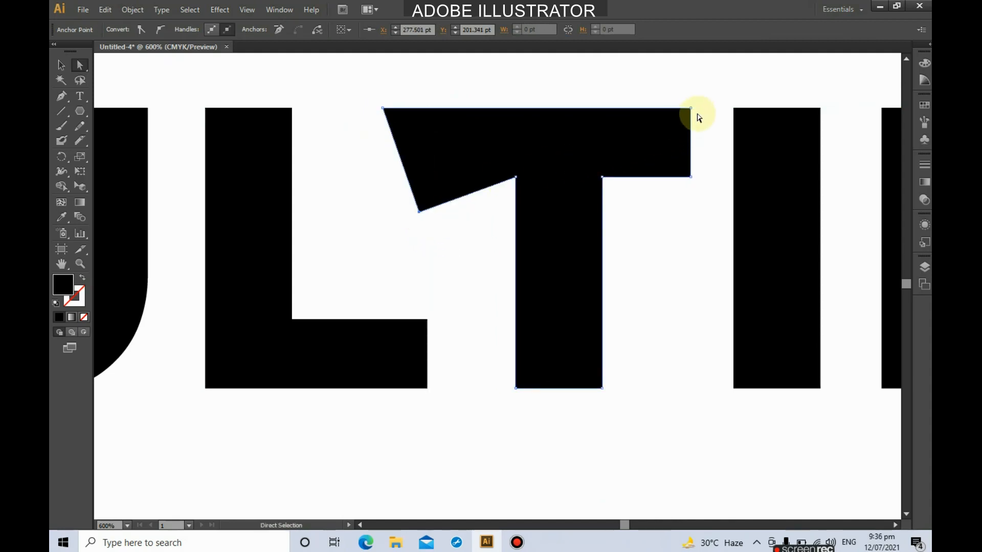
# Raise both corners at the right end of the T's crossbar and the inner corner beside the stem to slant the arm upward.
pyautogui.scroll(2, 691, 113)
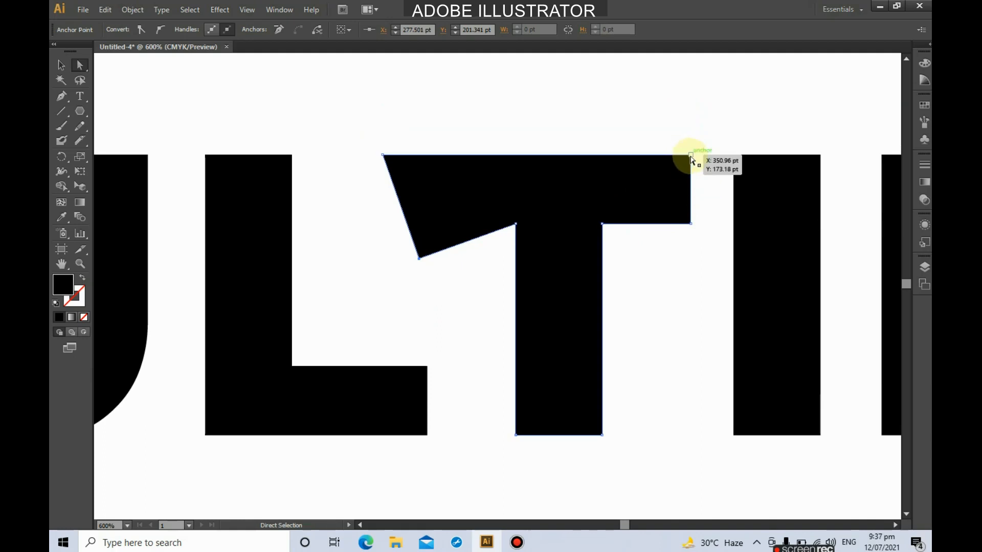
pyautogui.moveTo(691, 154); pyautogui.dragTo(710, 79)
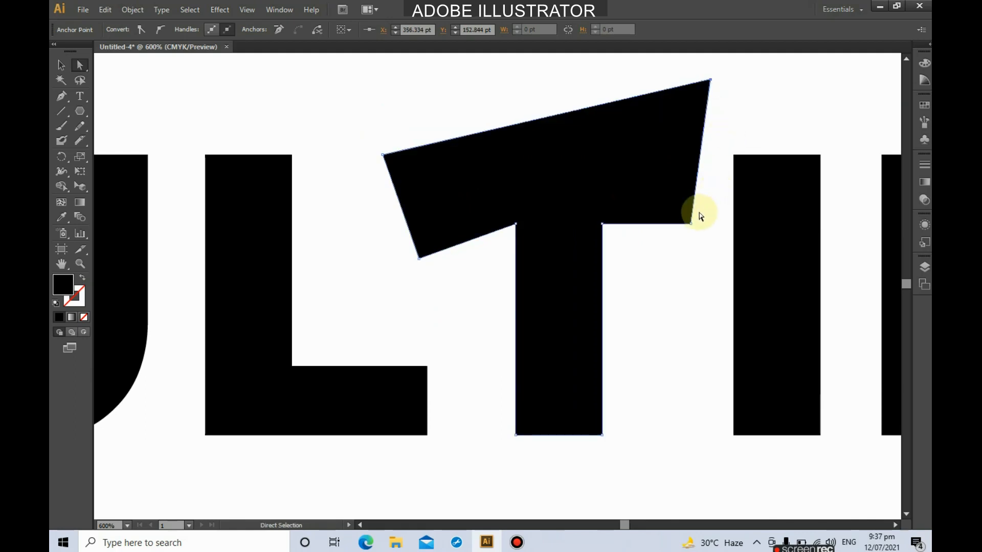
pyautogui.moveTo(691, 223); pyautogui.dragTo(709, 125)
pyautogui.moveTo(602, 223); pyautogui.dragTo(600, 186)
pyautogui.scroll(-2, 625, 435)
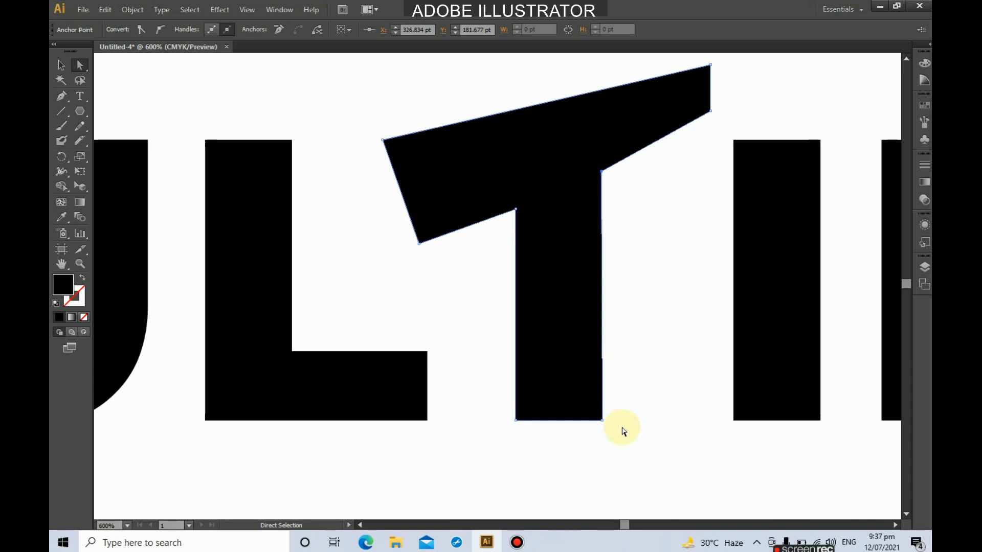
# Reshape the first letter I, after the T, into a taller slanted slash by moving its corner points, and deselect it.
pyautogui.hotkey('ctrl', '0')
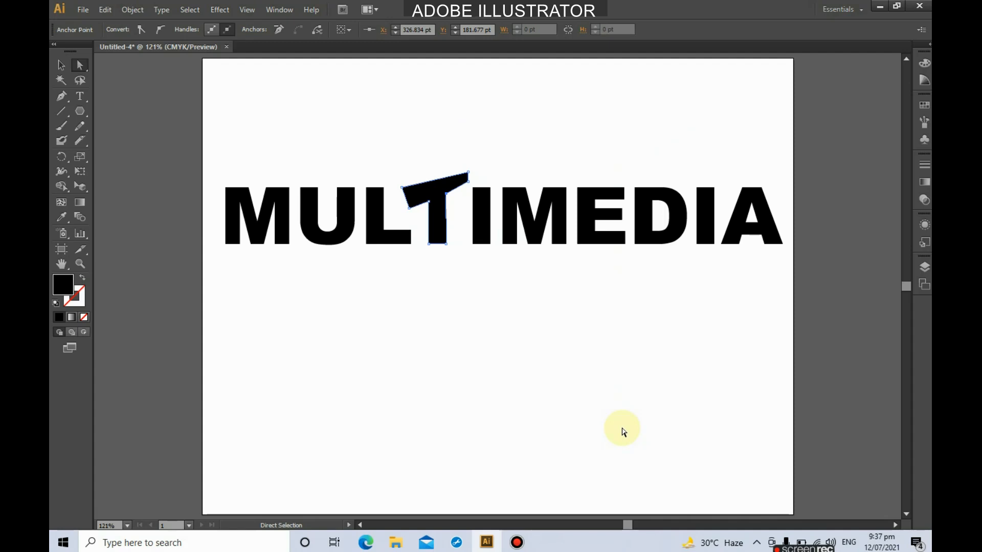
pyautogui.click(485, 220)
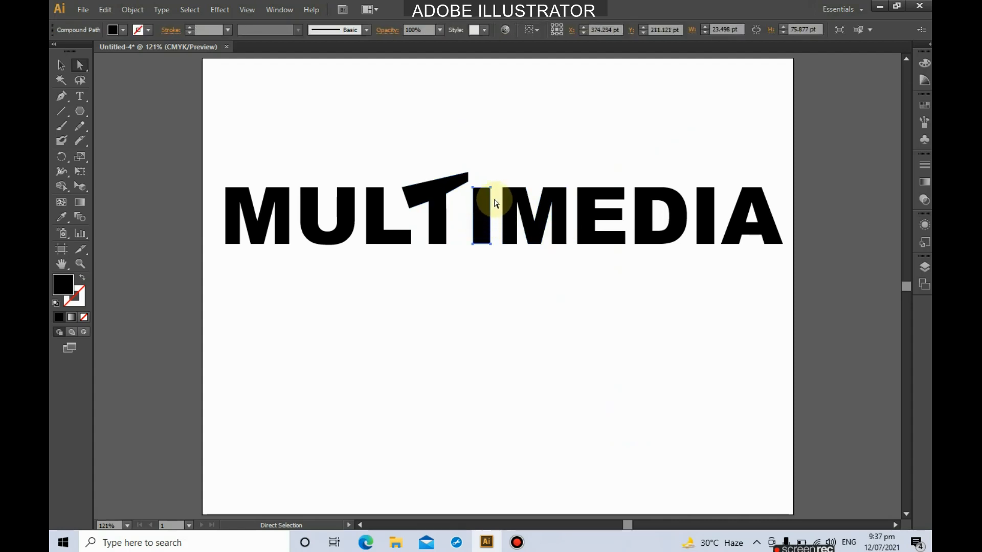
pyautogui.moveTo(491, 185); pyautogui.dragTo(499, 155)
pyautogui.moveTo(482, 217); pyautogui.dragTo(464, 244)
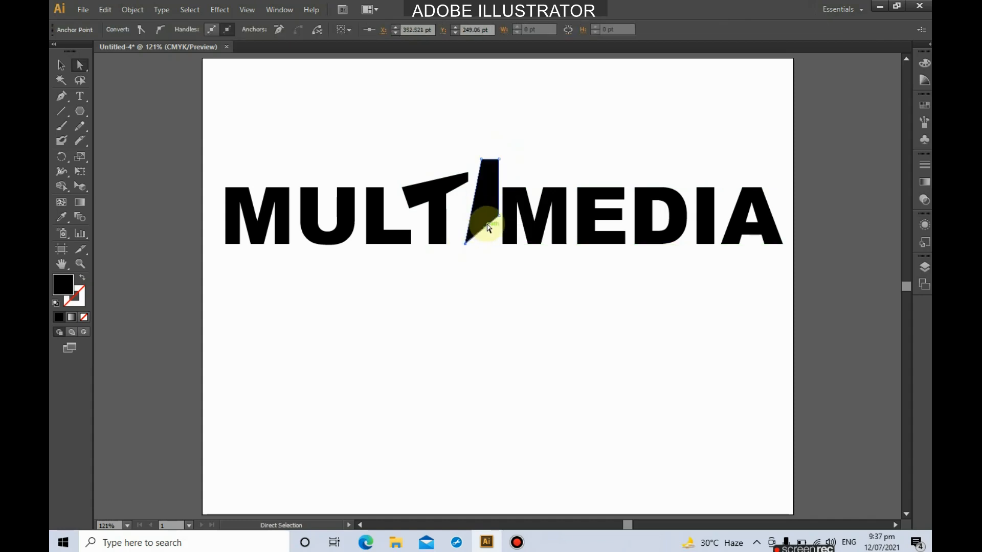
pyautogui.moveTo(499, 215); pyautogui.dragTo(471, 248)
pyautogui.click(504, 285)
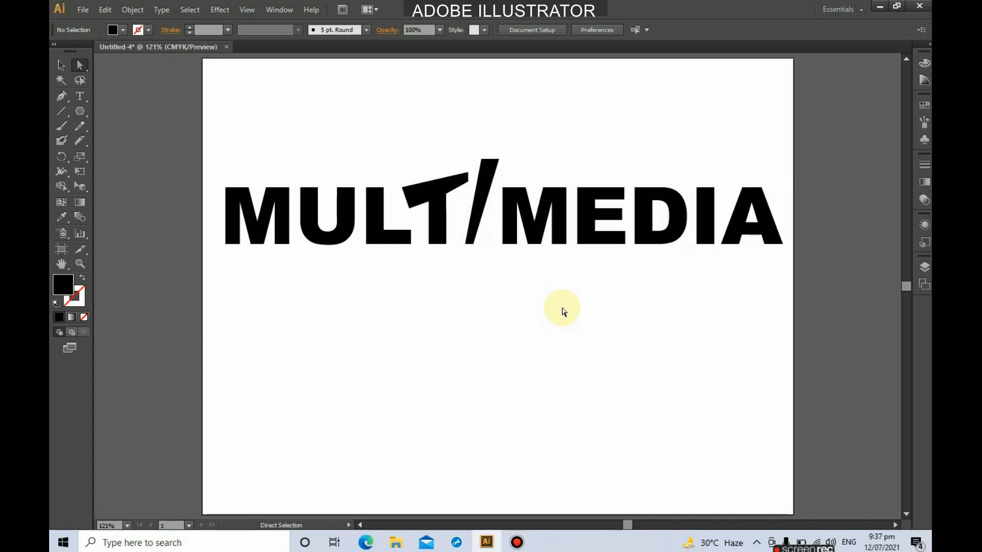
# Fill a star below the title with repeated MULTIMEDIA words as 8 pt area text.
pyautogui.scroll(-2, 562, 312)
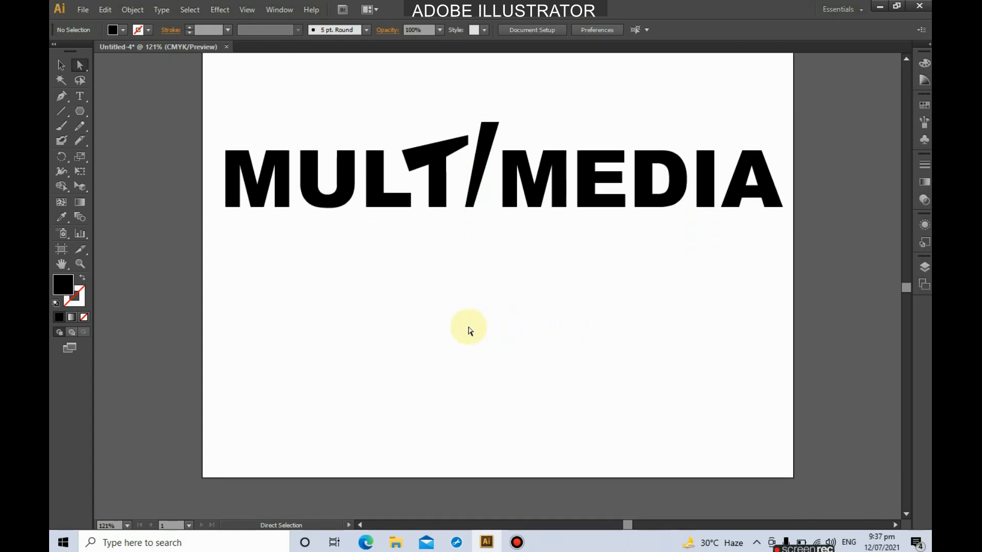
pyautogui.scroll(-1, 468, 330)
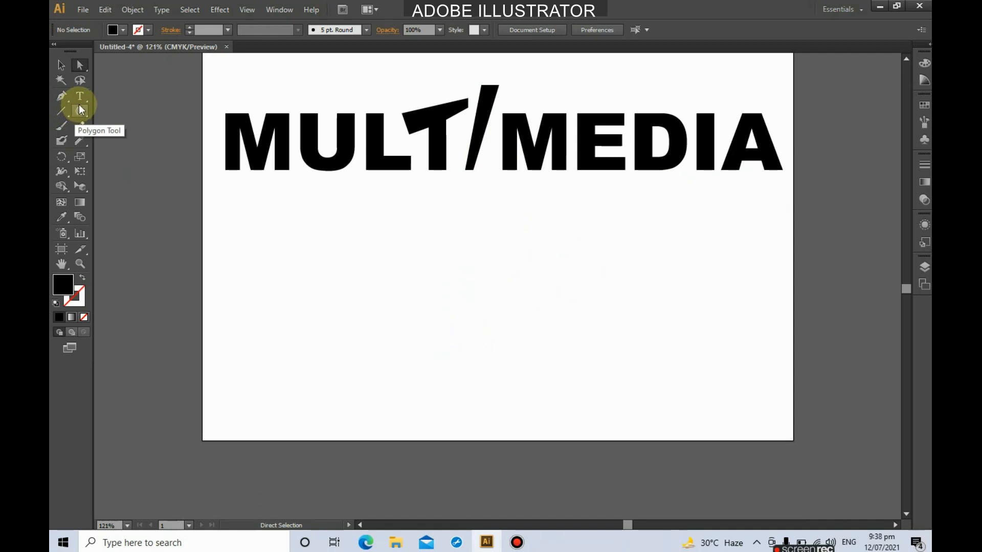
pyautogui.click(84, 93)
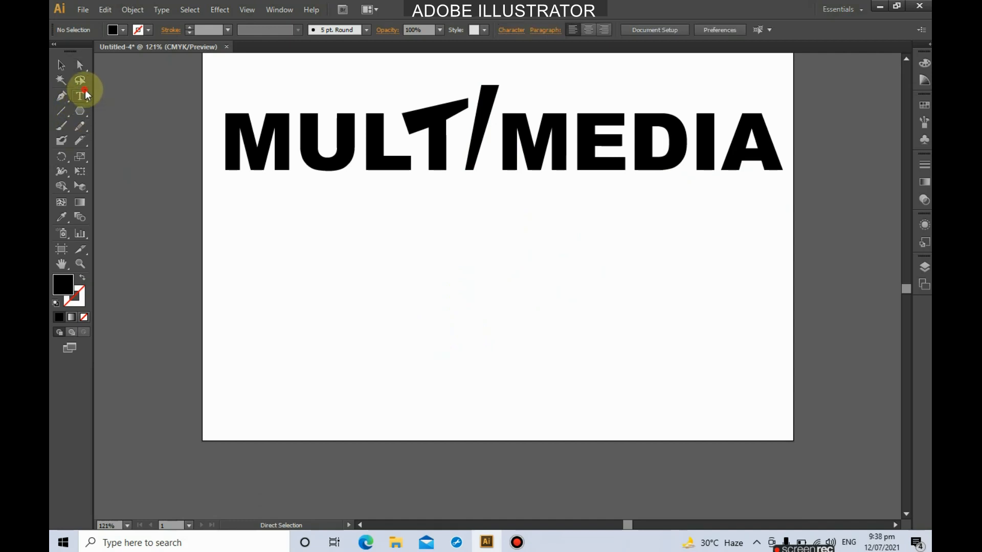
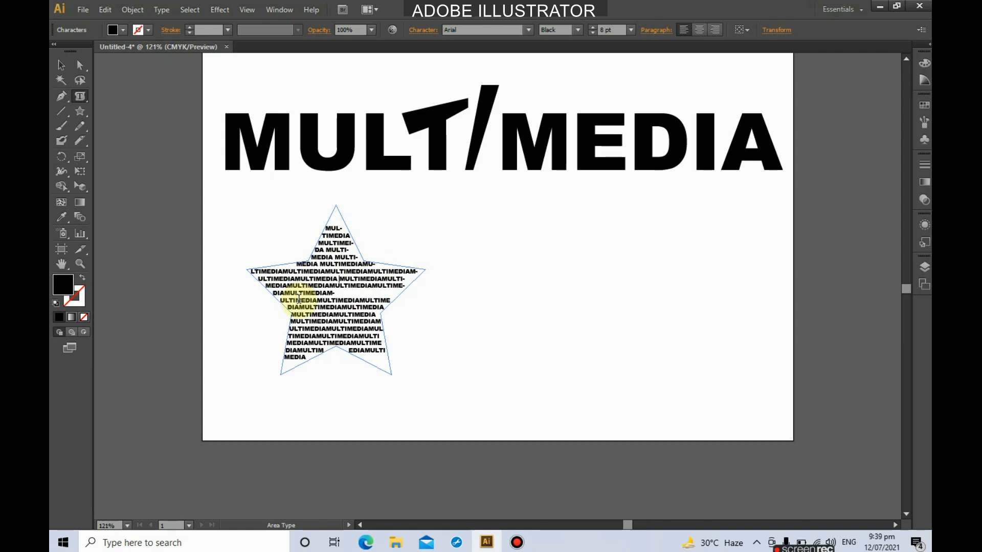
pyautogui.click(299, 301)
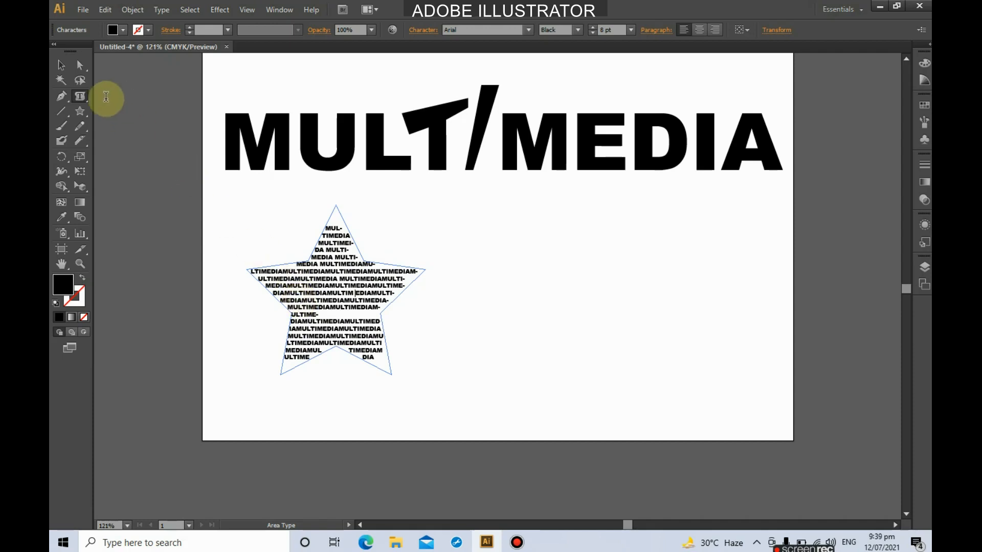
pyautogui.click(85, 98)
pyautogui.click(86, 97)
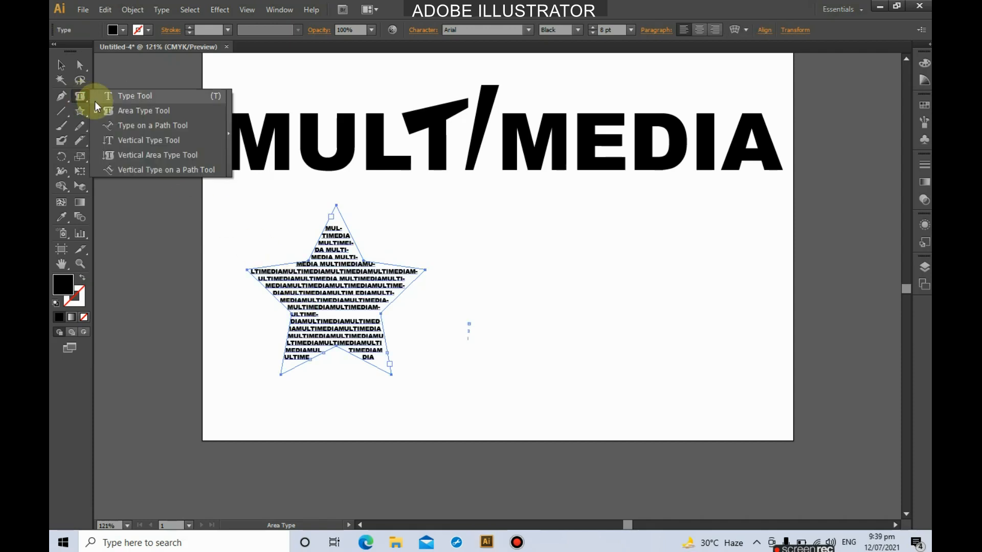
pyautogui.click(122, 111)
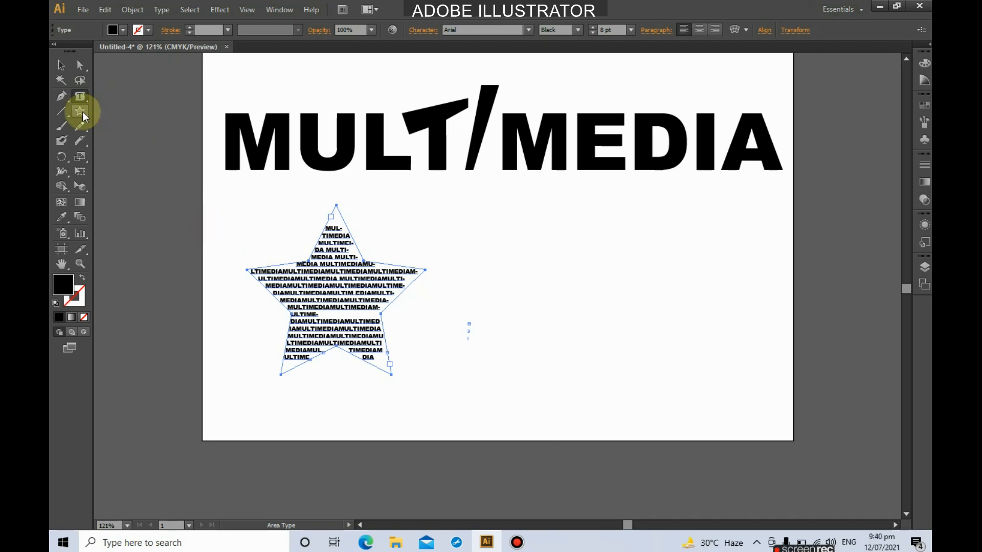
pyautogui.click(87, 96)
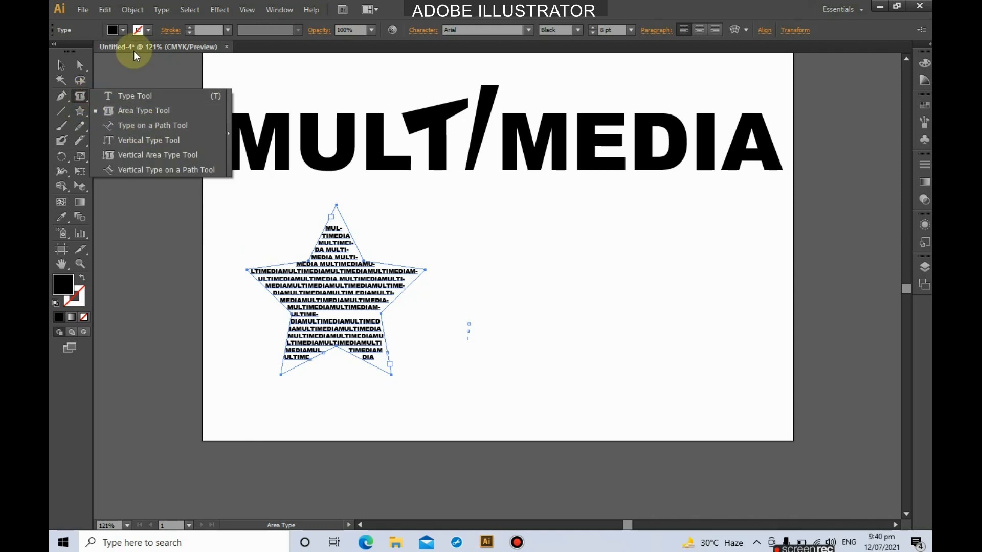
# Draw a black-filled ellipse about 248 by 232 pt to the right of the text-filled star.
pyautogui.click(78, 110)
pyautogui.click(78, 110)
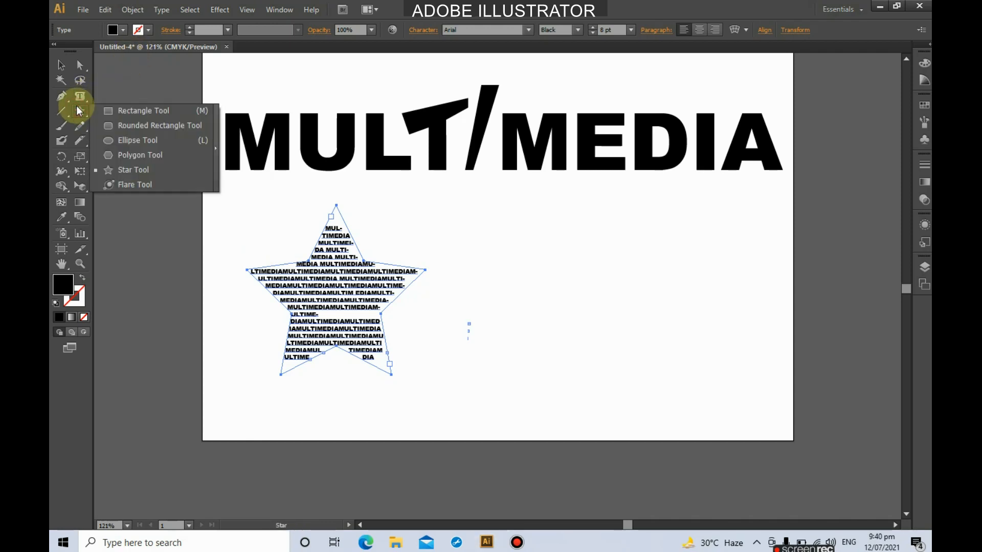
pyautogui.click(124, 140)
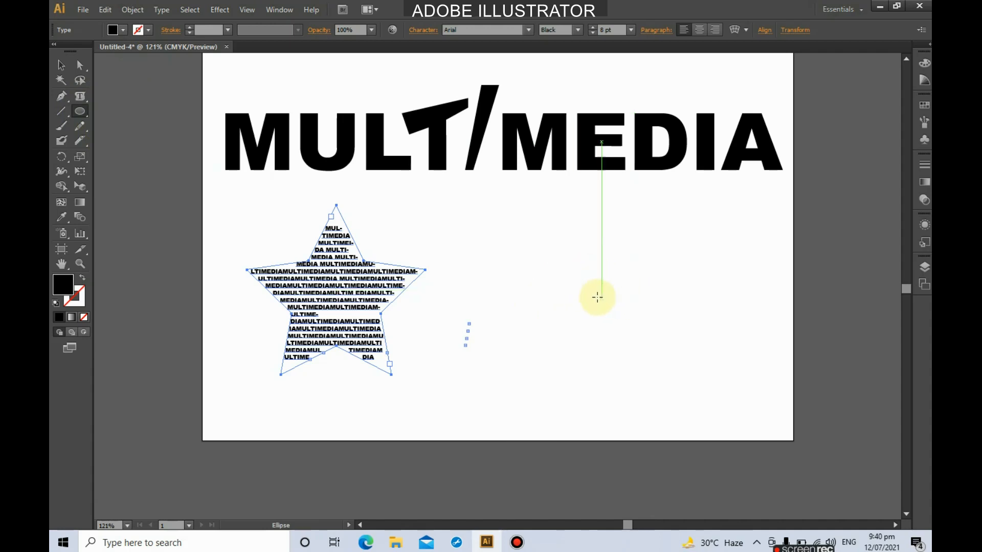
pyautogui.moveTo(590, 275); pyautogui.dragTo(722, 408)
pyautogui.scroll(1, 722, 407)
pyautogui.scroll(-4, 716, 399)
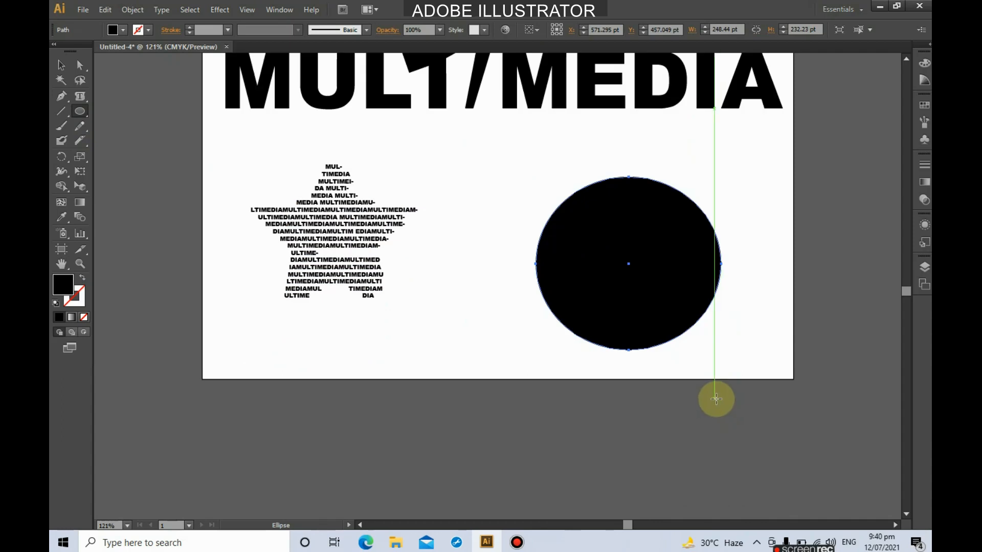
# Turn the ellipse into a text path with the Type on a Path tool, starting at its upper-left edge.
pyautogui.click(81, 96)
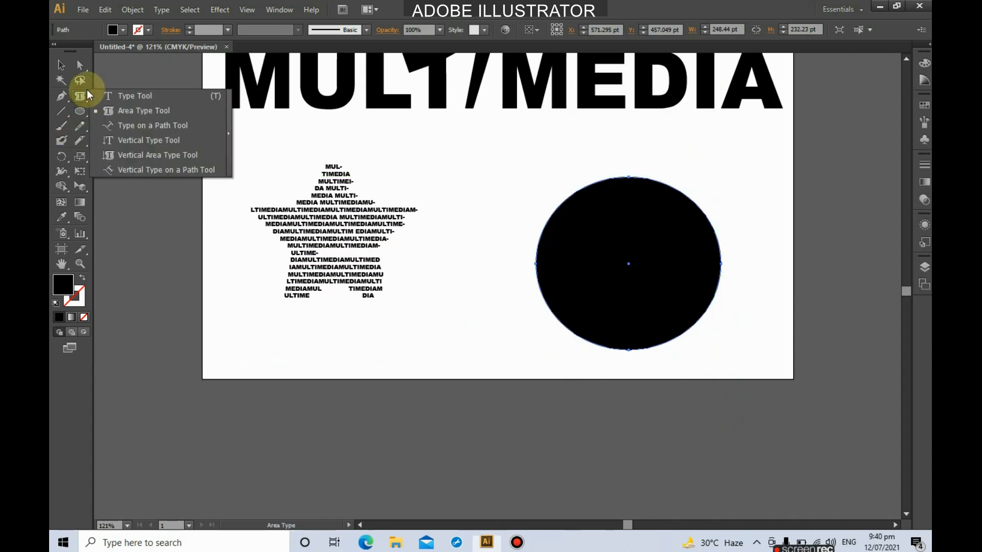
pyautogui.click(144, 129)
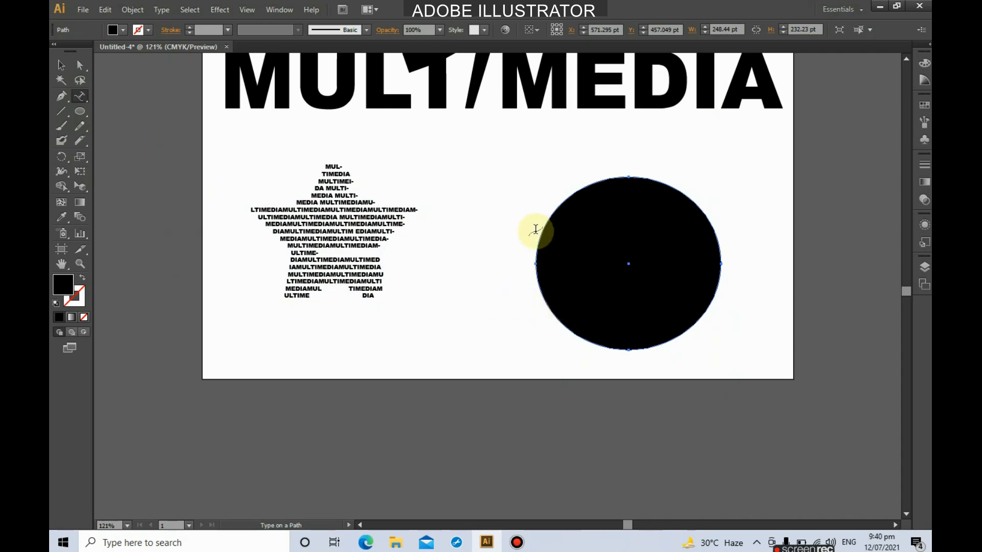
pyautogui.hotkey('ctrl', '+')
pyautogui.hotkey('ctrl', '+')
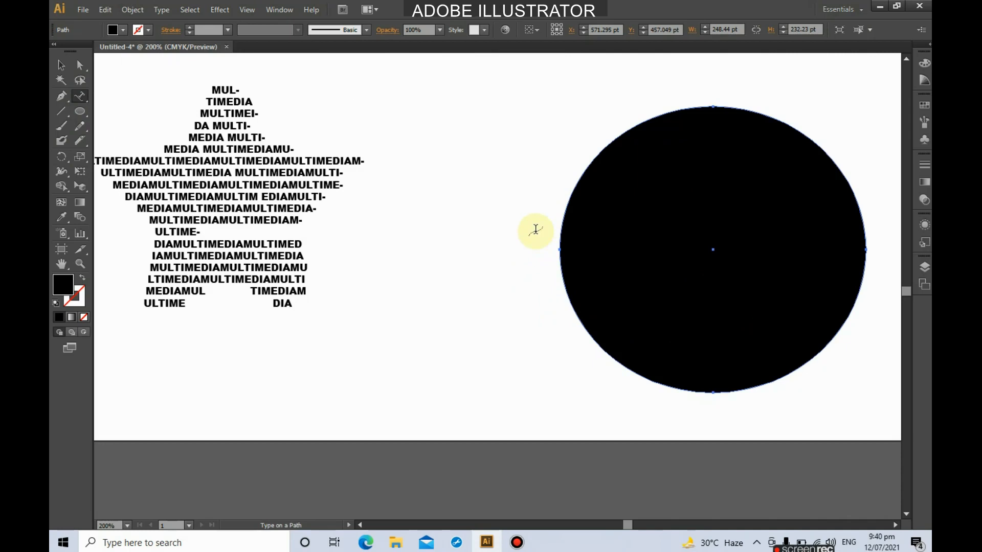
pyautogui.moveTo(624, 524); pyautogui.dragTo(633, 525)
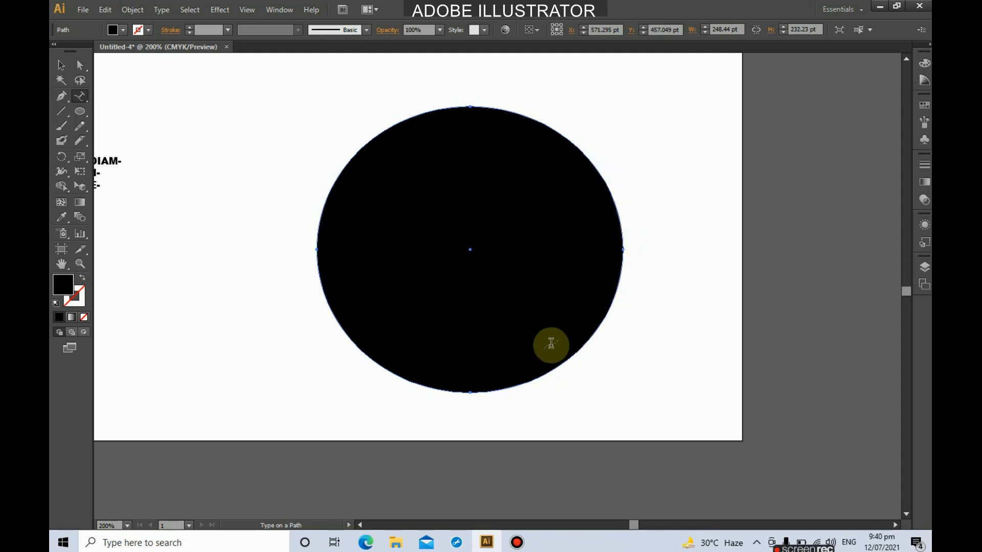
pyautogui.click(325, 199)
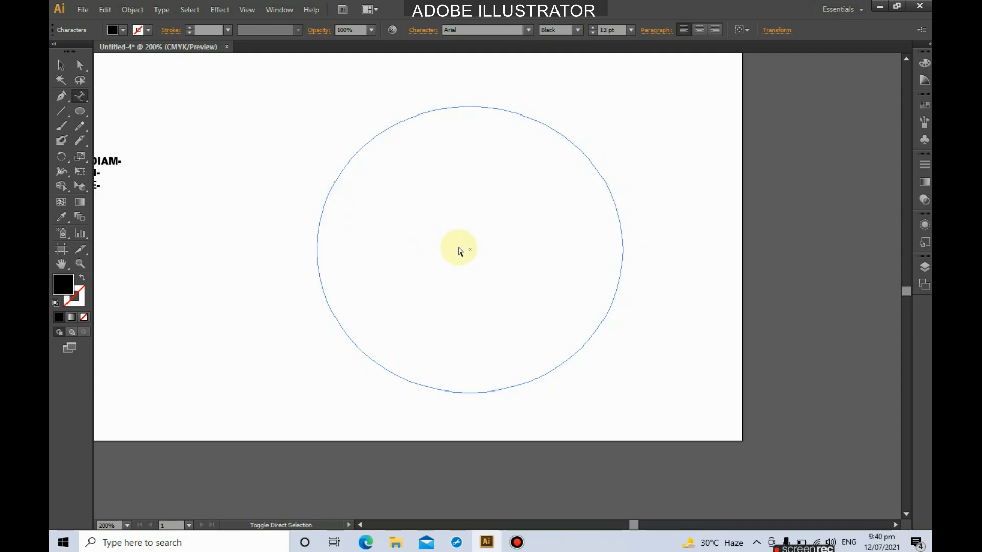
# Enter MULTIMEDIA 2D DESIGN CONCEPT at 24 pt along the ellipse path.
pyautogui.hotkey('ctrl', 'shift', '.')
pyautogui.hotkey('ctrl', 'shift', '.')
pyautogui.write('MULTIMEDI')
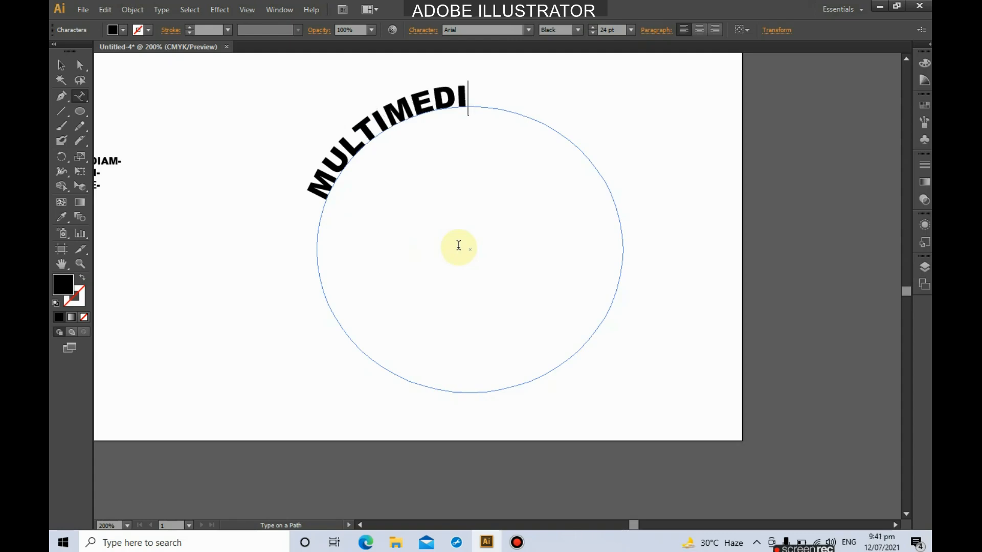
pyautogui.write('A 2D')
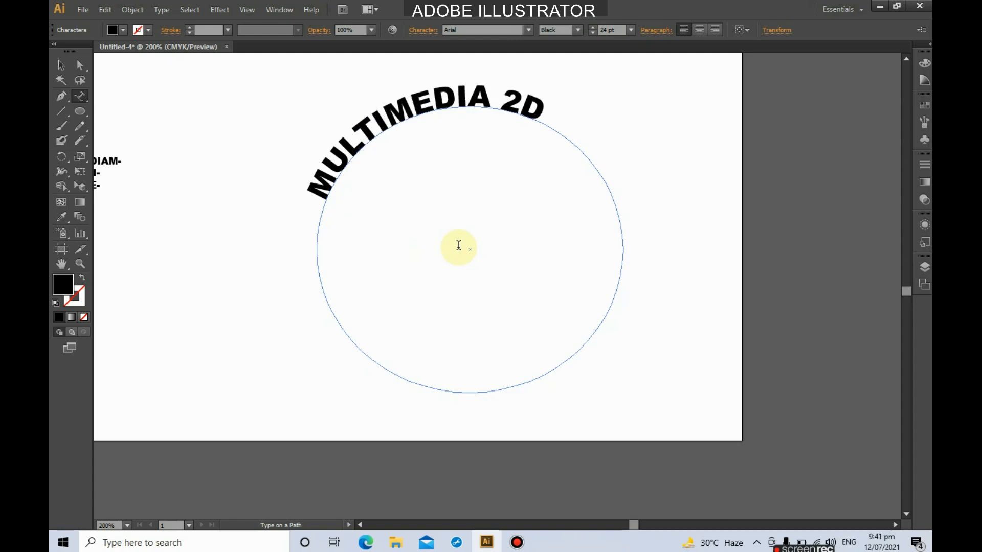
pyautogui.write(' DESIGN')
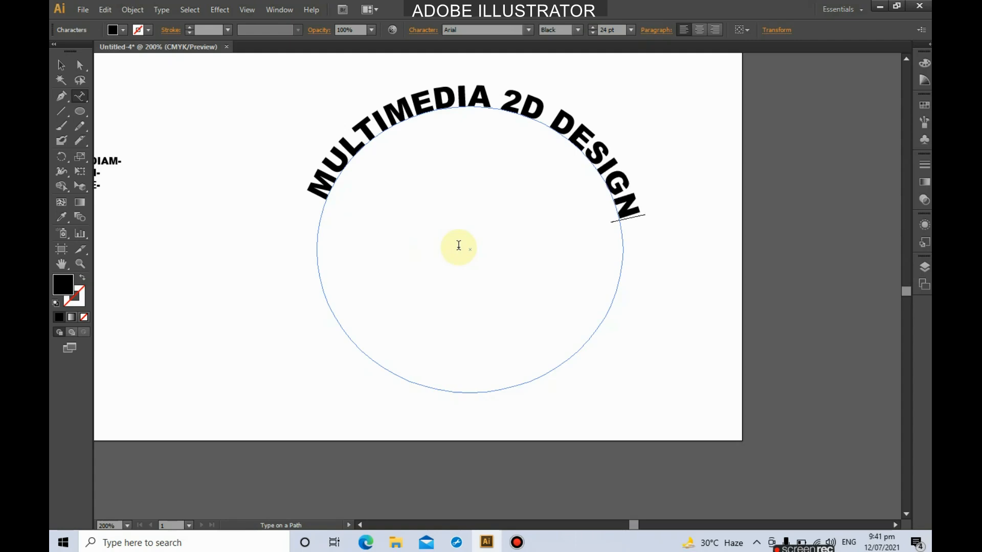
pyautogui.write(' CONCEPT')
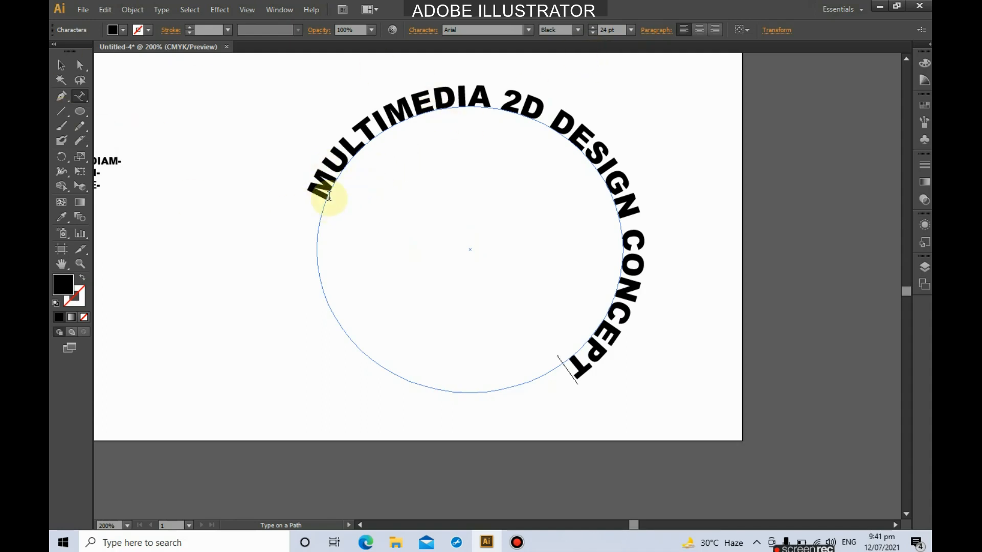
# Slide the path text around to the ellipse's lower half and flip it to run inside the curve.
pyautogui.click(63, 69)
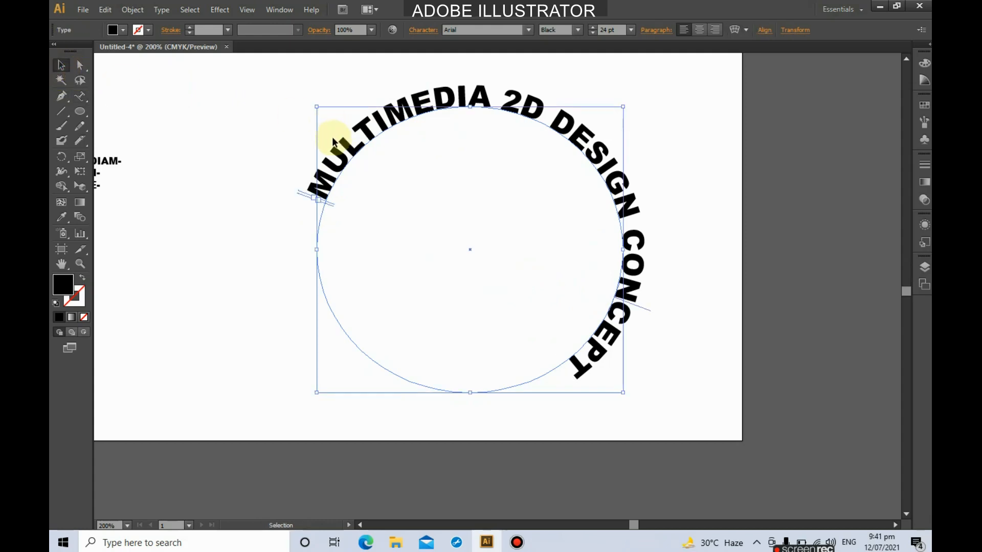
pyautogui.scroll(-1, 637, 287)
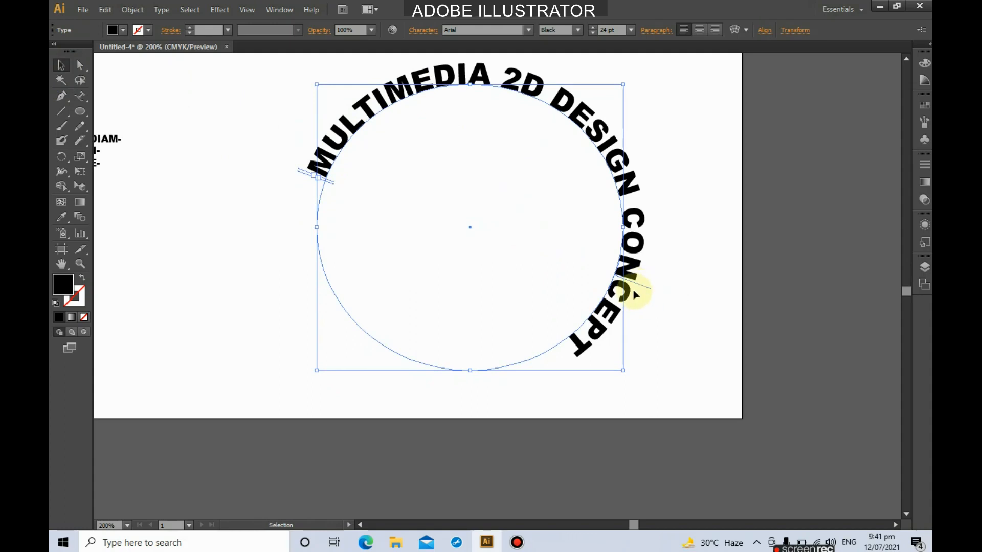
pyautogui.hotkey('ctrl', '=')
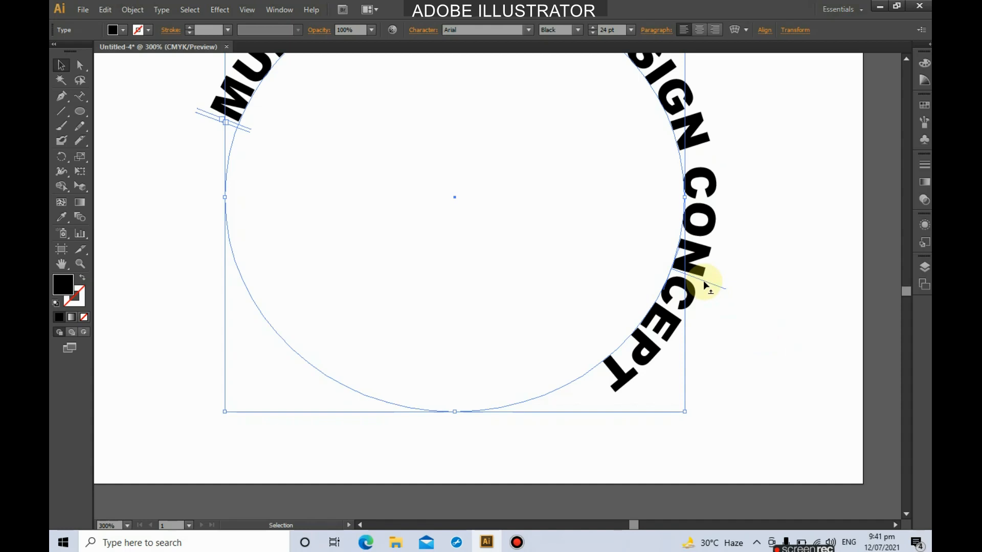
pyautogui.moveTo(706, 281); pyautogui.dragTo(231, 296)
pyautogui.scroll(2, 416, 352)
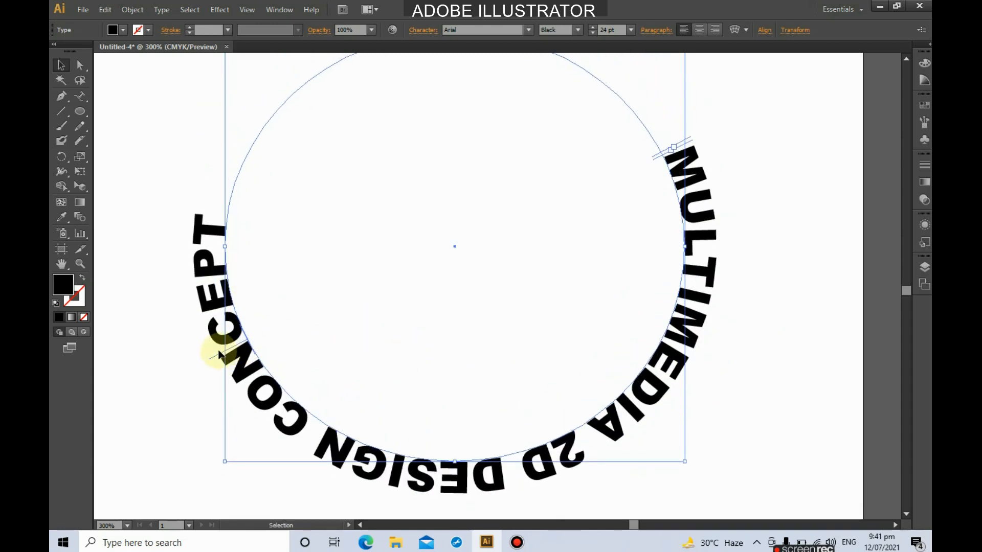
pyautogui.moveTo(219, 356); pyautogui.dragTo(346, 220)
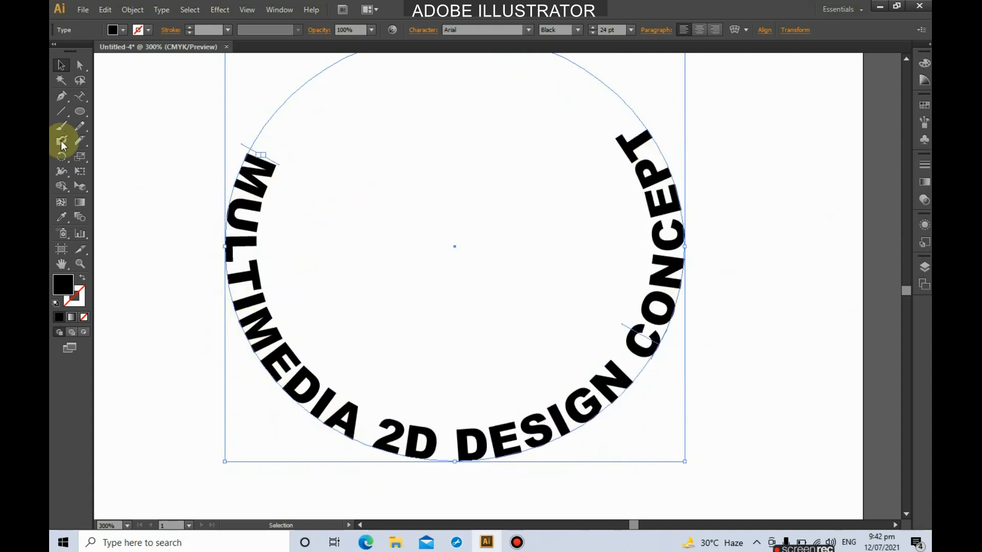
pyautogui.scroll(4, 387, 248)
pyautogui.scroll(-5, 388, 248)
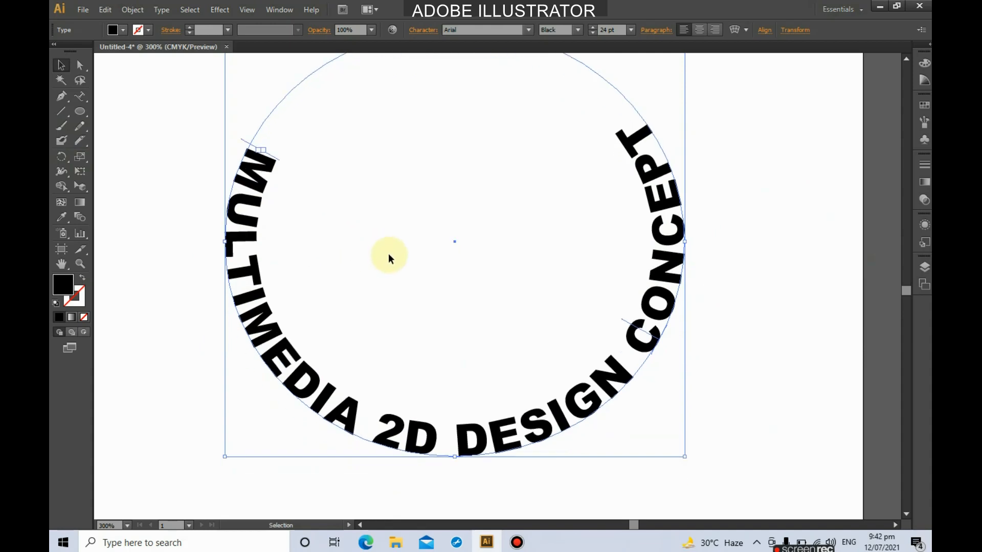
pyautogui.click(88, 98)
pyautogui.click(87, 97)
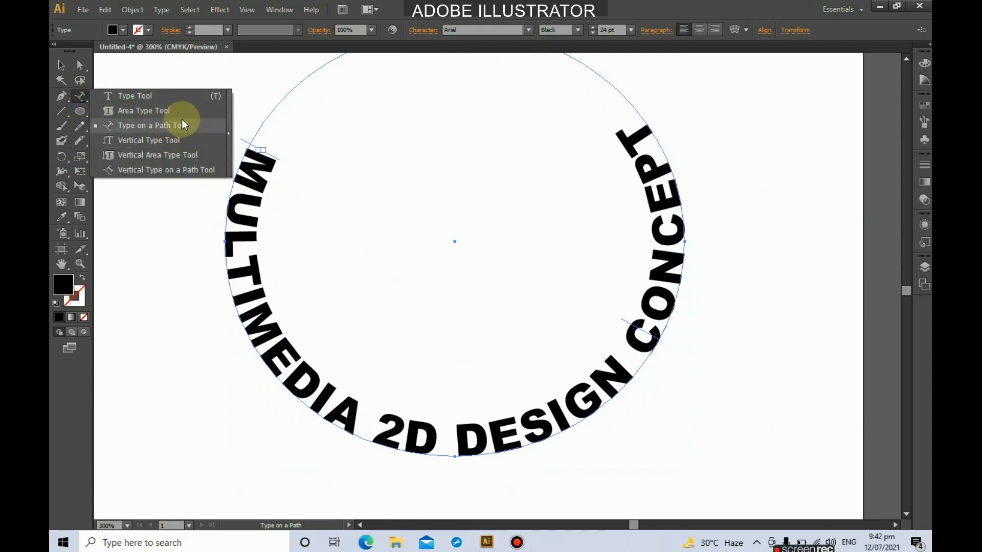
pyautogui.click(145, 260)
pyautogui.click(612, 285)
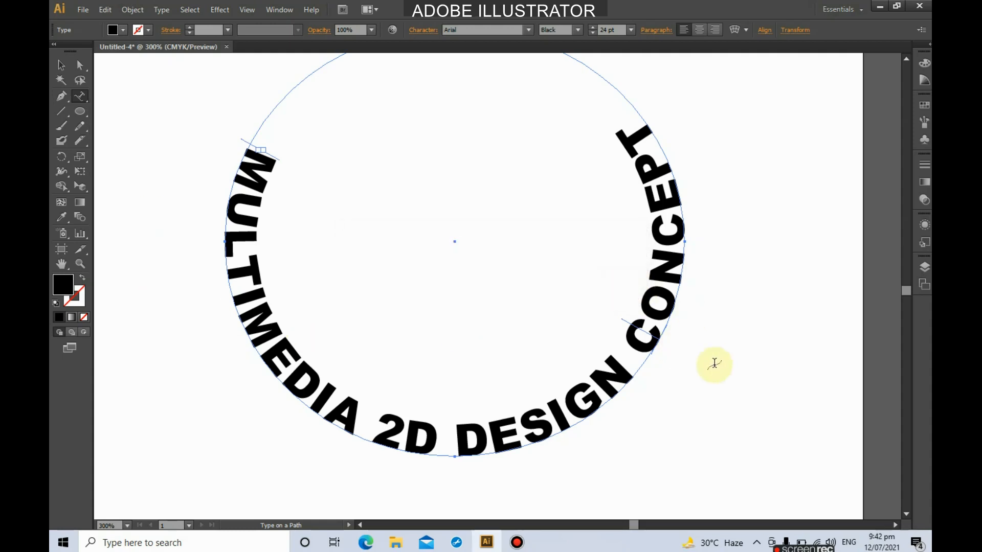
pyautogui.hotkey('ctrl', '0')
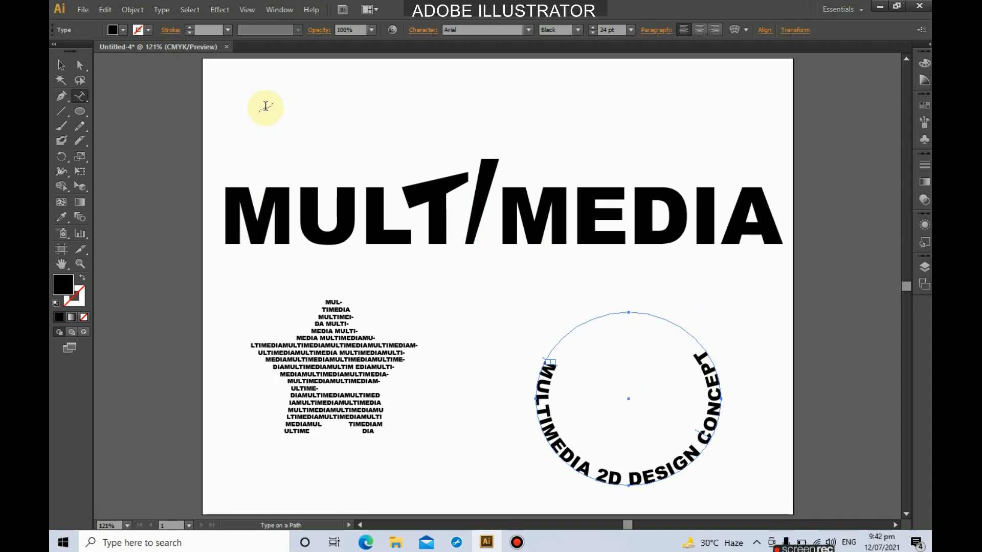
# Create a new Letter-size document, 612 by 792 pt, with the Print profile.
pyautogui.click(85, 9)
pyautogui.click(102, 25)
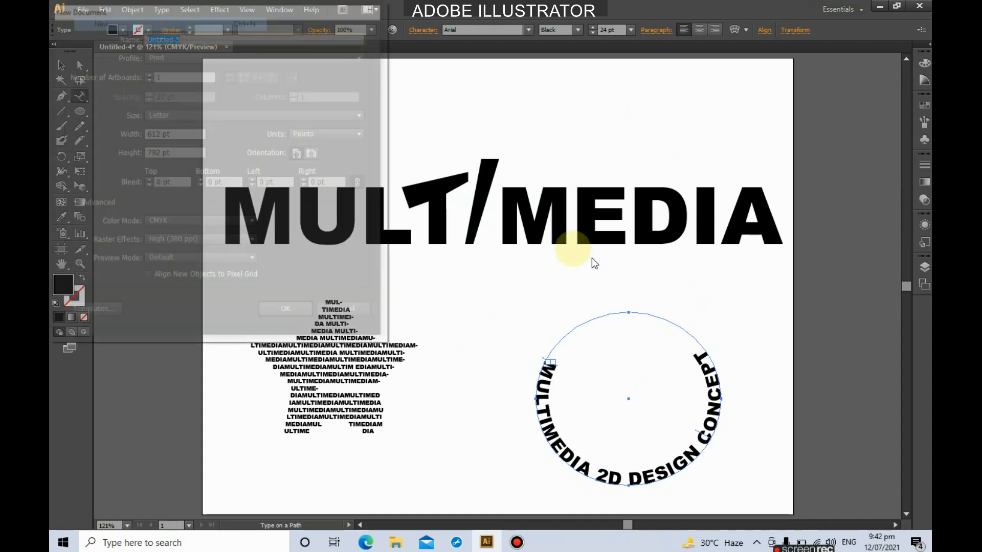
pyautogui.click(279, 319)
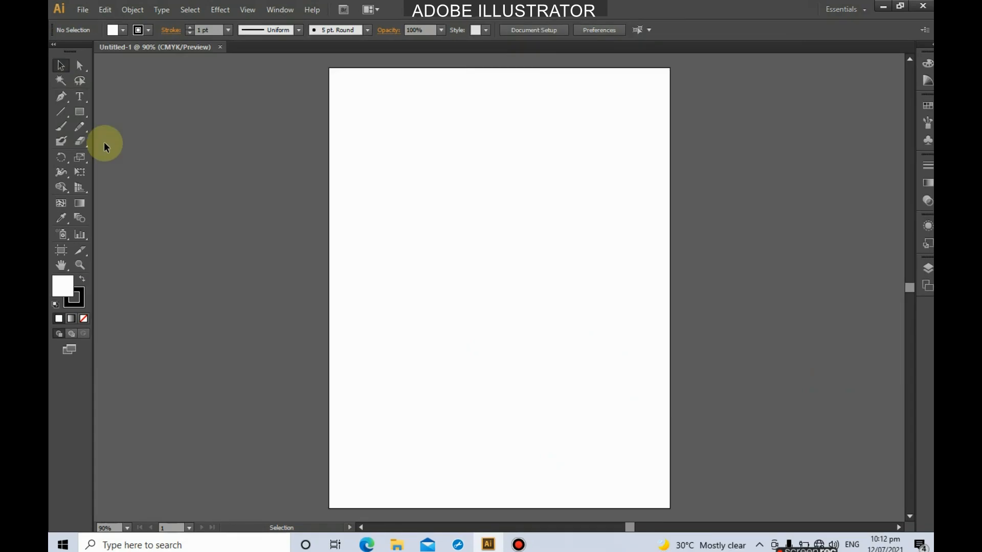
# Draw a text frame about 503 by 168 pt near the page's upper edge and enter MULTIMEDIA in it.
pyautogui.click(79, 96)
pyautogui.moveTo(346, 115); pyautogui.dragTo(628, 209)
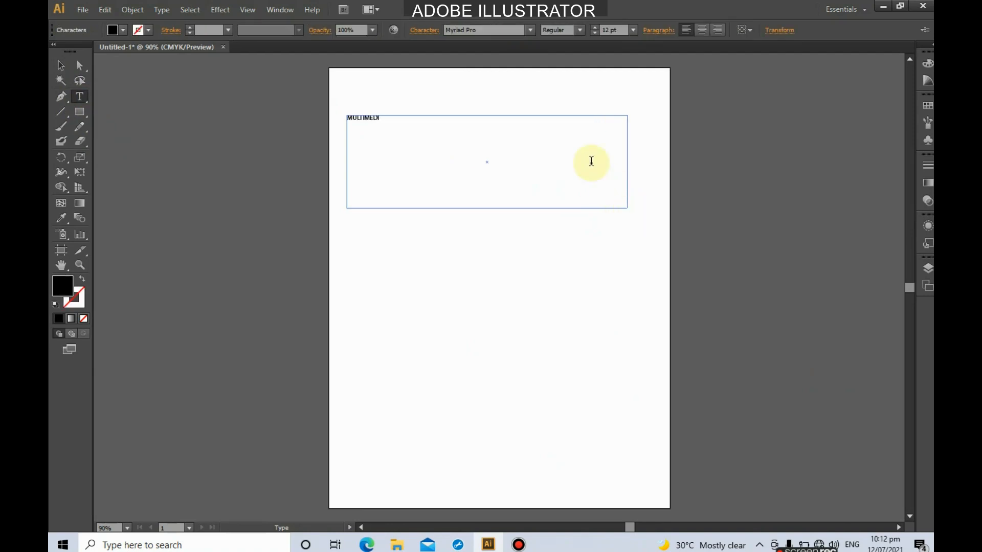
pyautogui.press('Escape')
# Enlarge the MULTIMEDIA text to 88 pt.
pyautogui.hotkey('ctrl', 'shift', '.')
pyautogui.hotkey('ctrl', 'shift', '.')
pyautogui.hotkey('ctrl', 'shift', '.')
pyautogui.hotkey('ctrl', 'shift', '.')
pyautogui.hotkey('ctrl', 'shift', '.')
pyautogui.hotkey('ctrl', 'shift', '.')
pyautogui.hotkey('ctrl', 'shift', '.')
pyautogui.hotkey('ctrl', 'shift', '.')
pyautogui.hotkey('ctrl', 'shift', '.')
pyautogui.hotkey('ctrl', 'shift', '.')
pyautogui.hotkey('ctrl', 'shift', '.')
pyautogui.hotkey('ctrl', 'shift', '.')
pyautogui.hotkey('ctrl', 'shift', '.')
pyautogui.hotkey('ctrl', 'shift', '.')
pyautogui.hotkey('ctrl', 'shift', '.')
pyautogui.hotkey('ctrl', 'shift', '.')
pyautogui.hotkey('ctrl', 'shift', '.')
pyautogui.hotkey('ctrl', 'shift', '.')
pyautogui.hotkey('ctrl', 'shift', '.')
pyautogui.hotkey('ctrl', 'shift', '.')
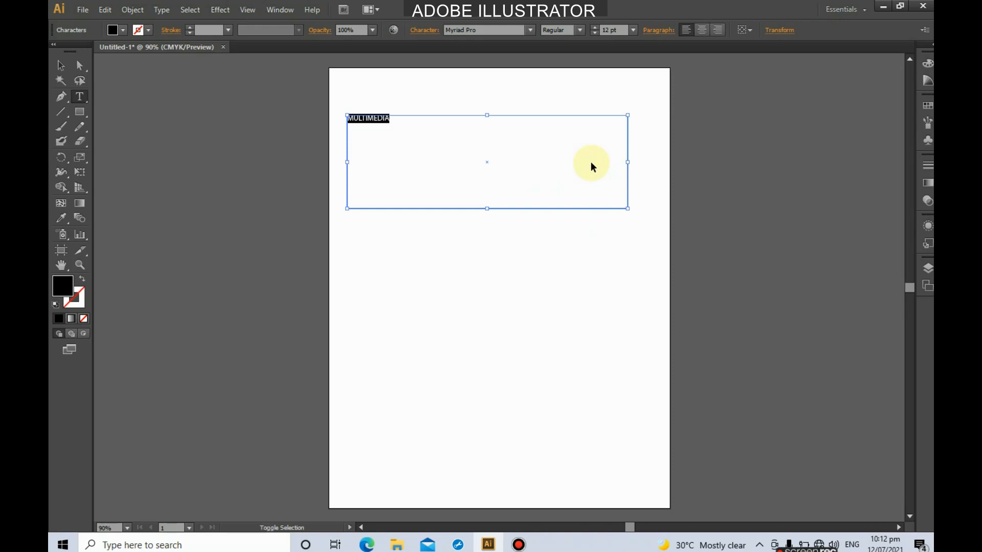
pyautogui.hotkey('ctrl', 'shift', '.')
pyautogui.hotkey('ctrl', 'shift', '.')
pyautogui.hotkey('ctrl', 'shift', '.')
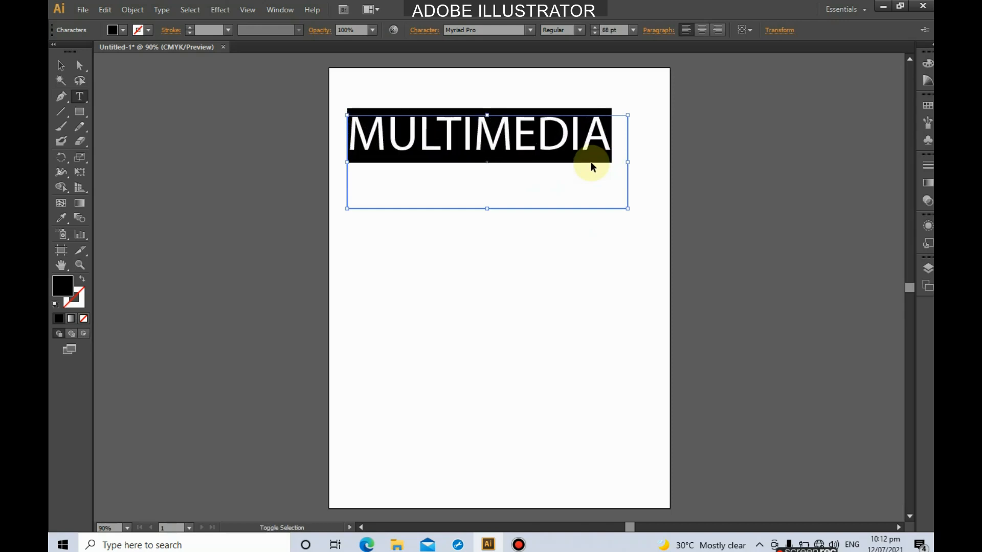
# Set the MULTIMEDIA text's font to Arial with the Black style.
pyautogui.click(532, 29)
pyautogui.scroll(15, 508, 80)
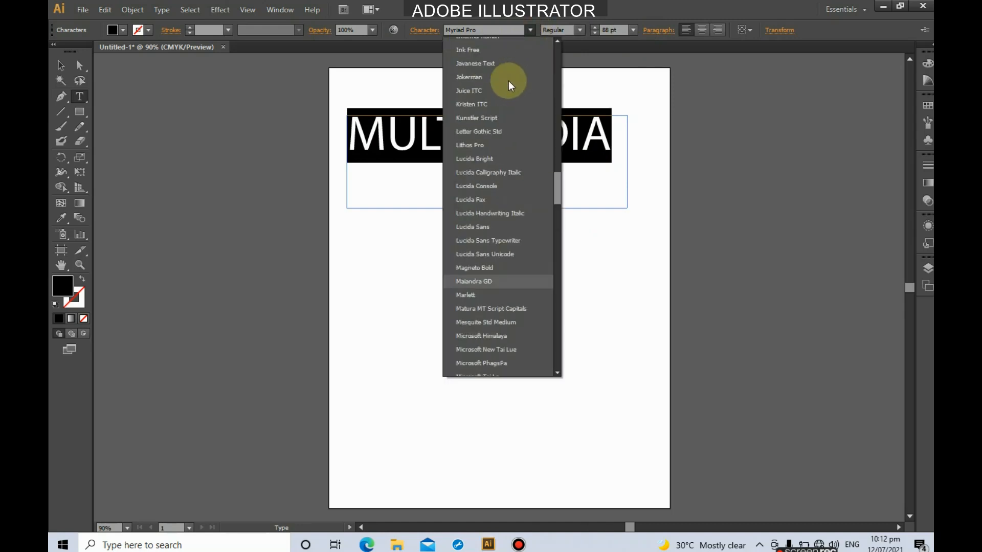
pyautogui.click(514, 74)
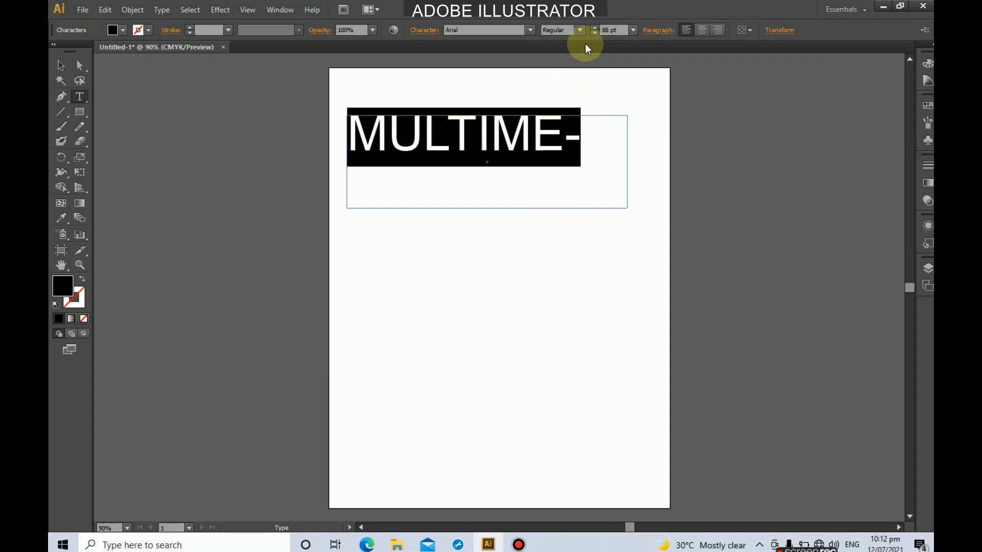
pyautogui.click(580, 31)
pyautogui.click(561, 149)
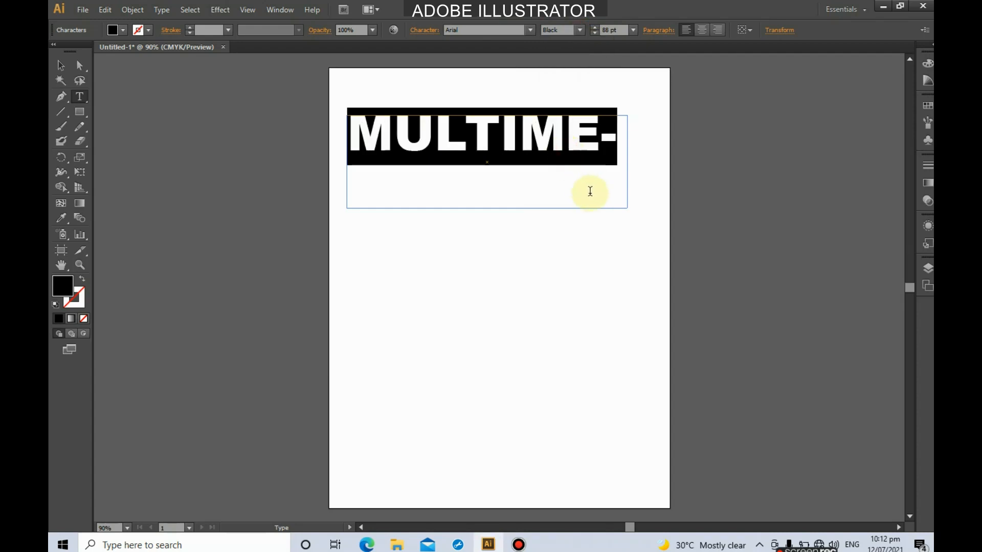
# Enlarge the text frame past the page's right edge so MULTIMEDIA fits on one line, and deselect it.
pyautogui.moveTo(628, 208); pyautogui.dragTo(716, 257)
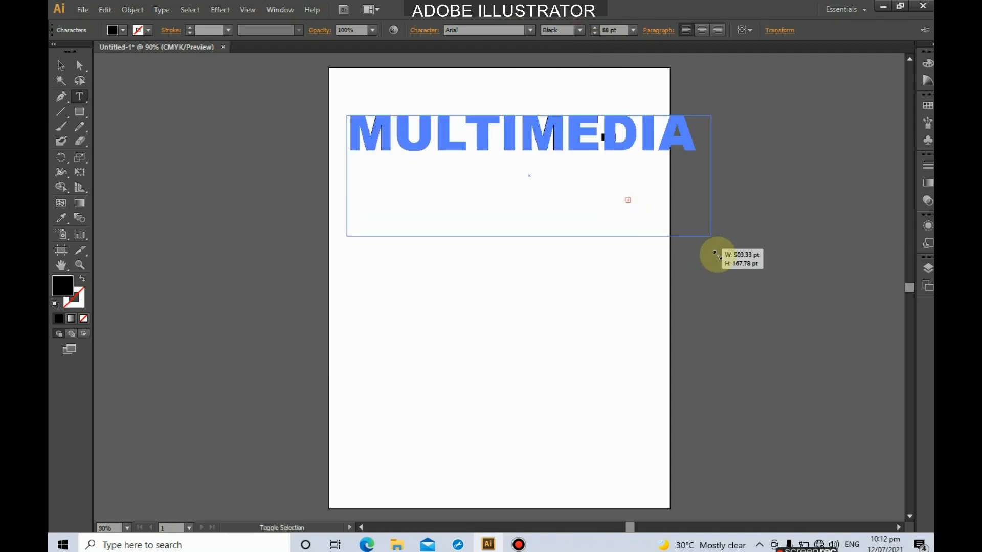
pyautogui.keyDown('ctrl'); pyautogui.click(581, 198); pyautogui.keyUp('ctrl')
pyautogui.click(62, 63)
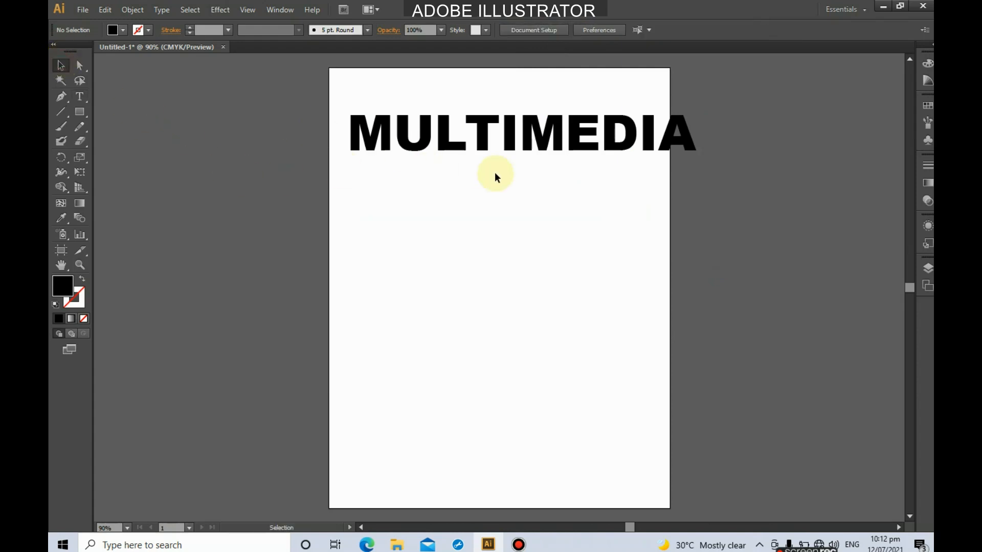
# Move the MULTIMEDIA text to start at the page's left edge, and deselect it.
pyautogui.click(481, 144)
pyautogui.moveTo(480, 144); pyautogui.dragTo(471, 183)
pyautogui.click(590, 299)
pyautogui.scroll(2, 556, 296)
pyautogui.scroll(-1, 527, 276)
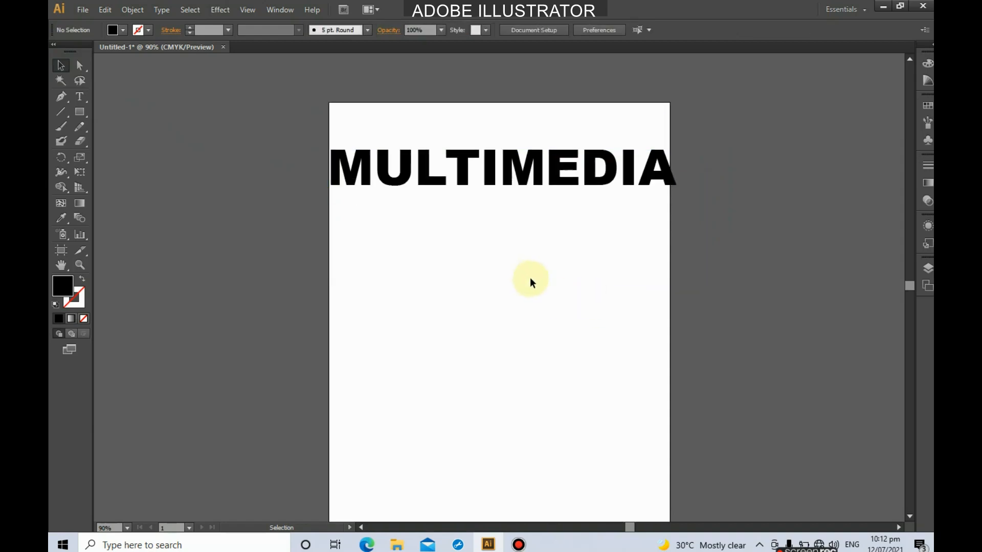
# Convert the MULTIMEDIA text to outlines and deselect it.
pyautogui.hotkey('ctrl', '+')
pyautogui.scroll(2, 530, 277)
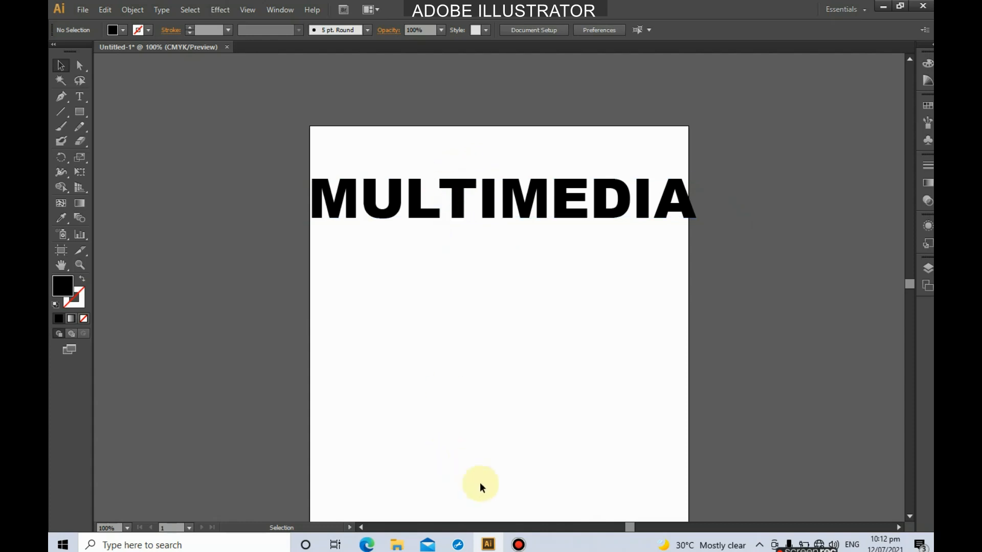
pyautogui.scroll(1, 414, 314)
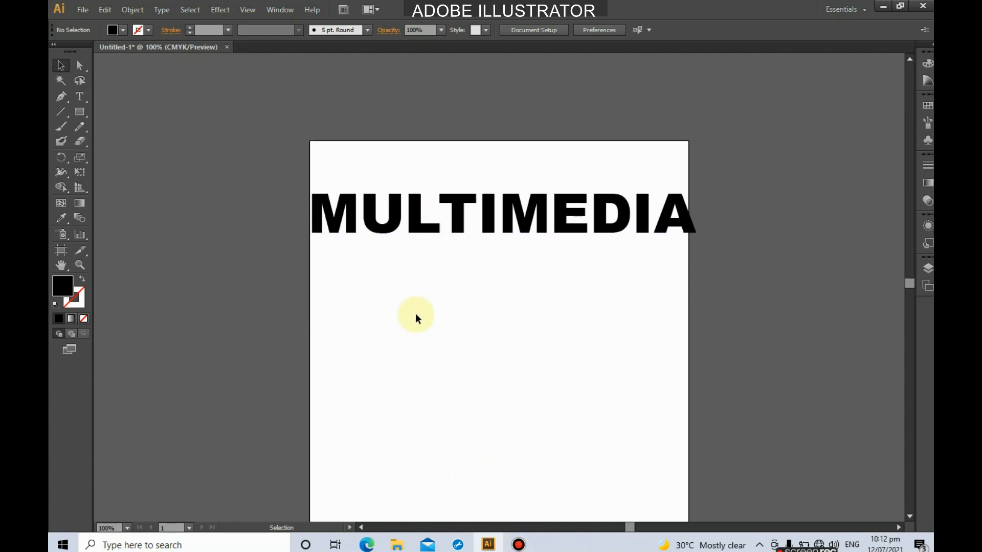
pyautogui.hotkey('ctrl', '=')
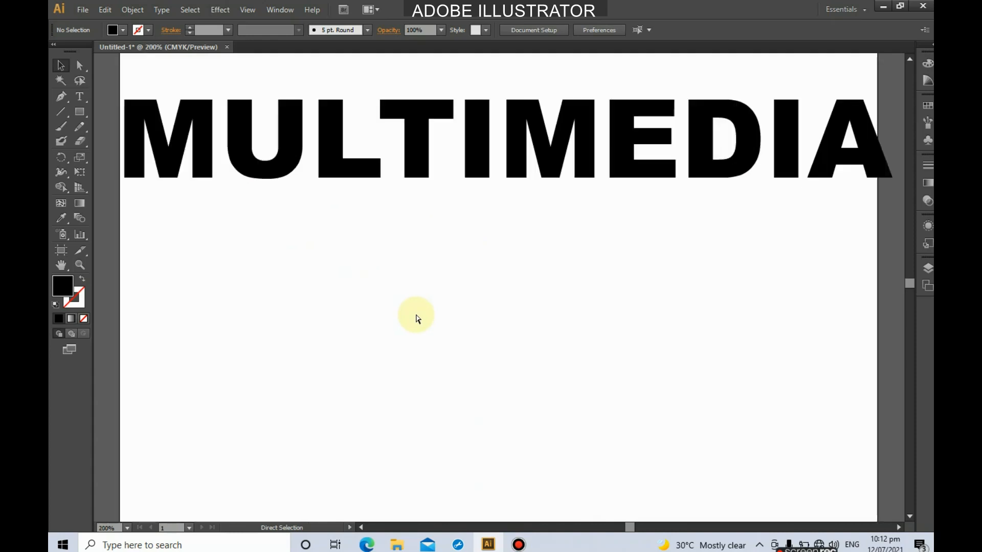
pyautogui.scroll(3, 415, 314)
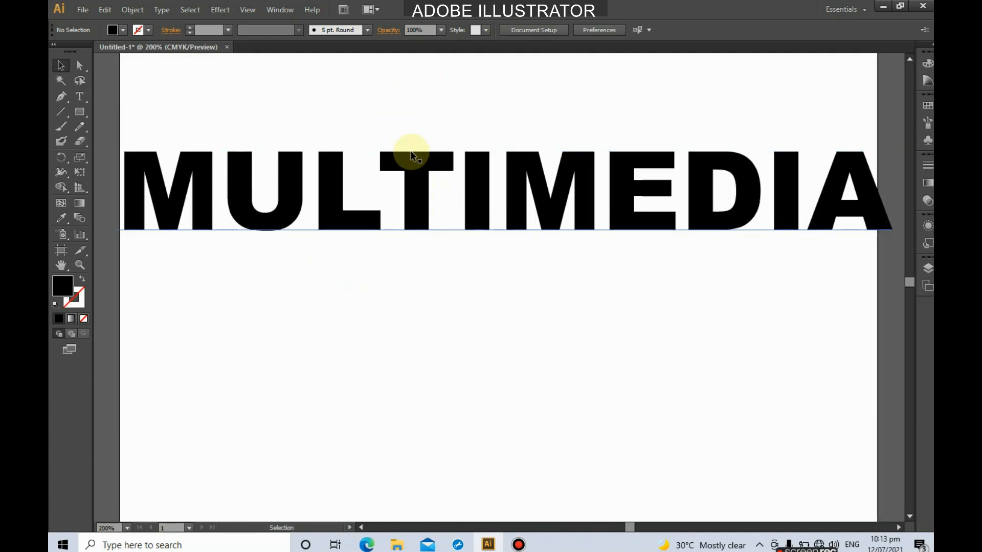
pyautogui.click(418, 186)
pyautogui.rightClick(418, 186)
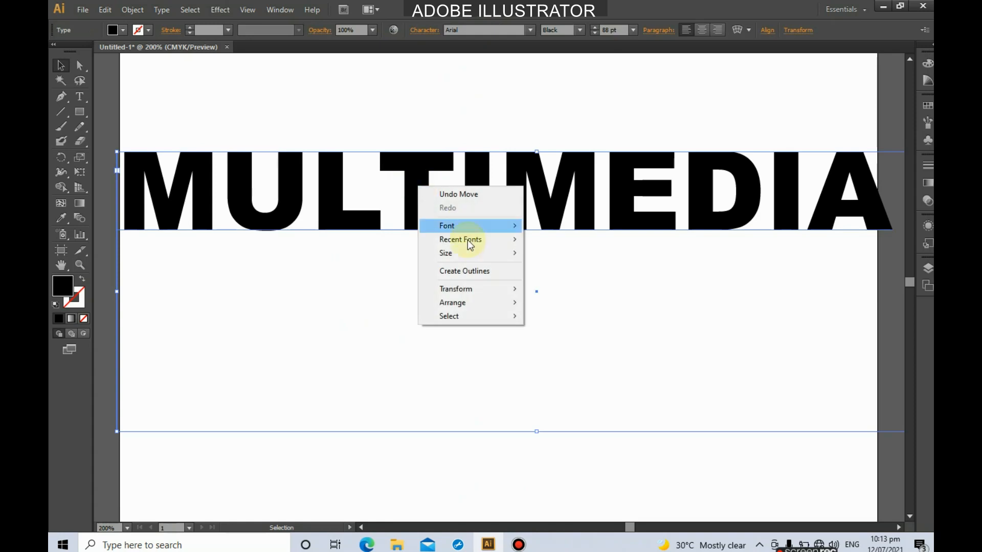
pyautogui.click(420, 179)
pyautogui.rightClick(419, 175)
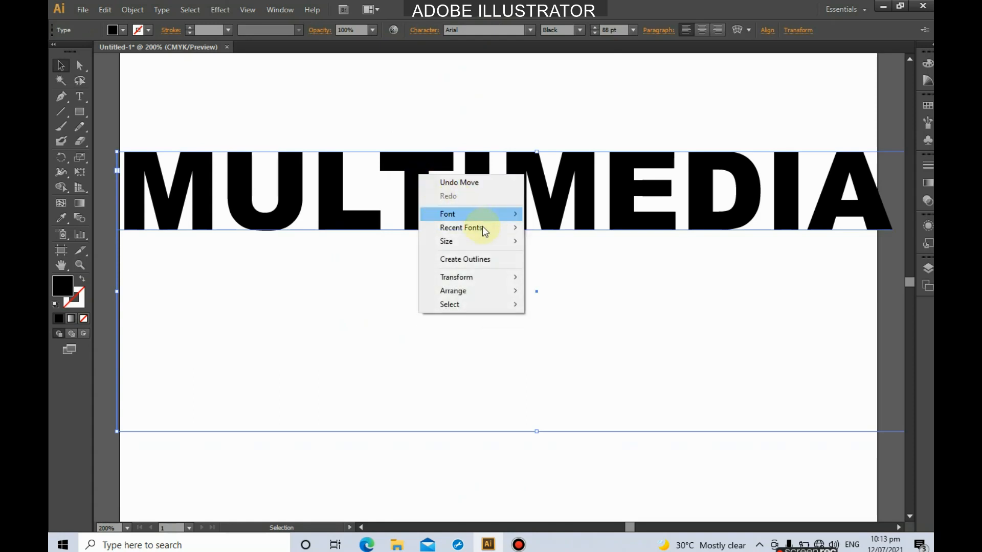
pyautogui.click(486, 259)
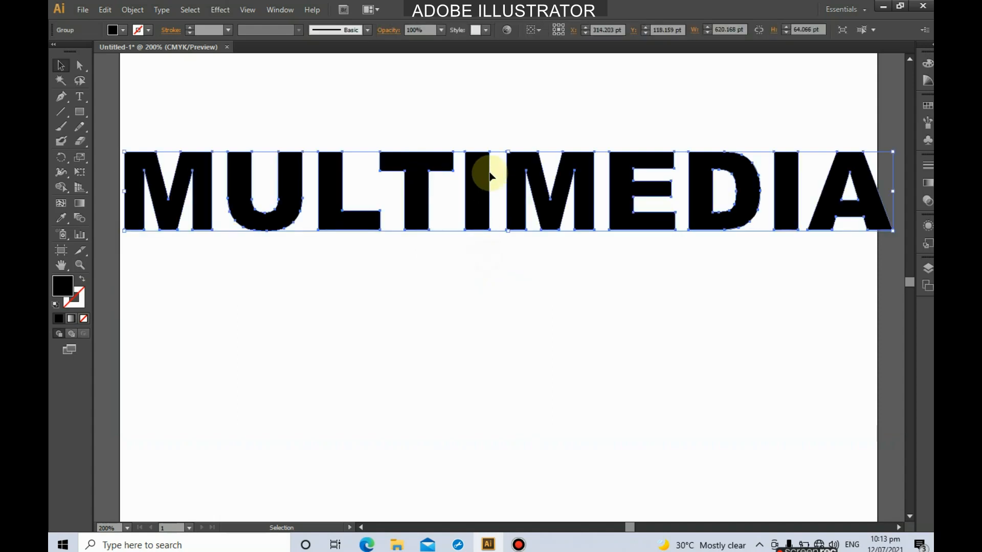
pyautogui.click(475, 103)
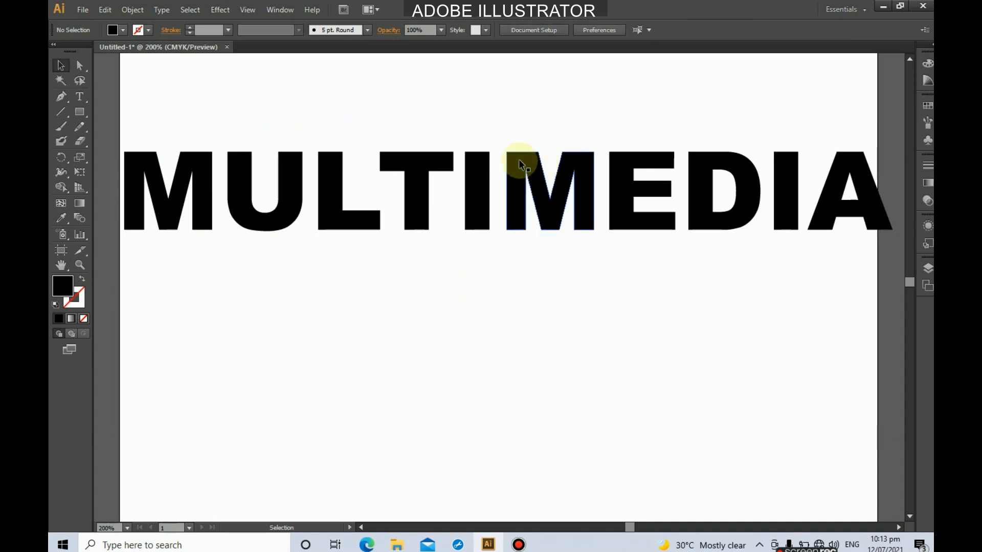
# Ungroup the outlined MULTIMEDIA letters and move the T, the I after it and the second M slightly down one by one.
pyautogui.click(406, 164)
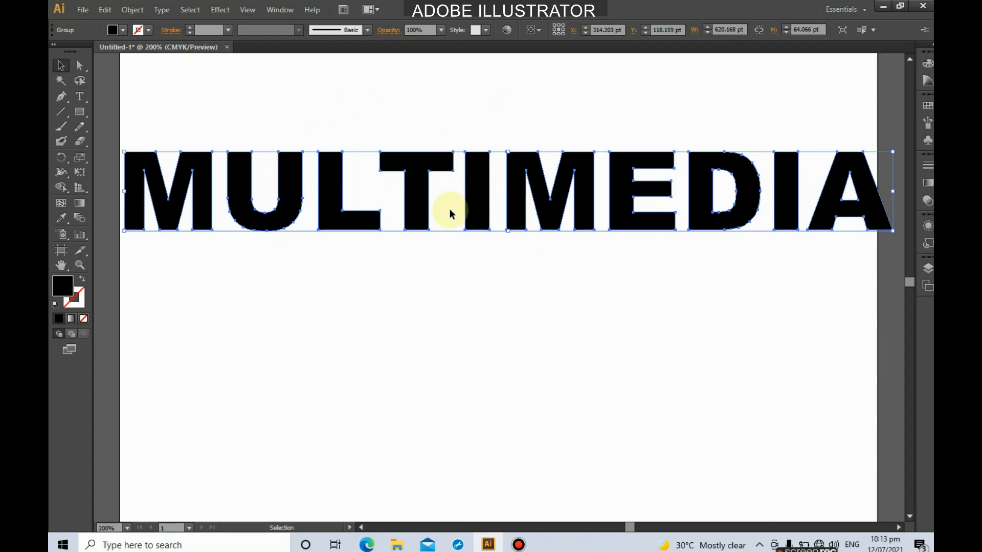
pyautogui.rightClick(422, 204)
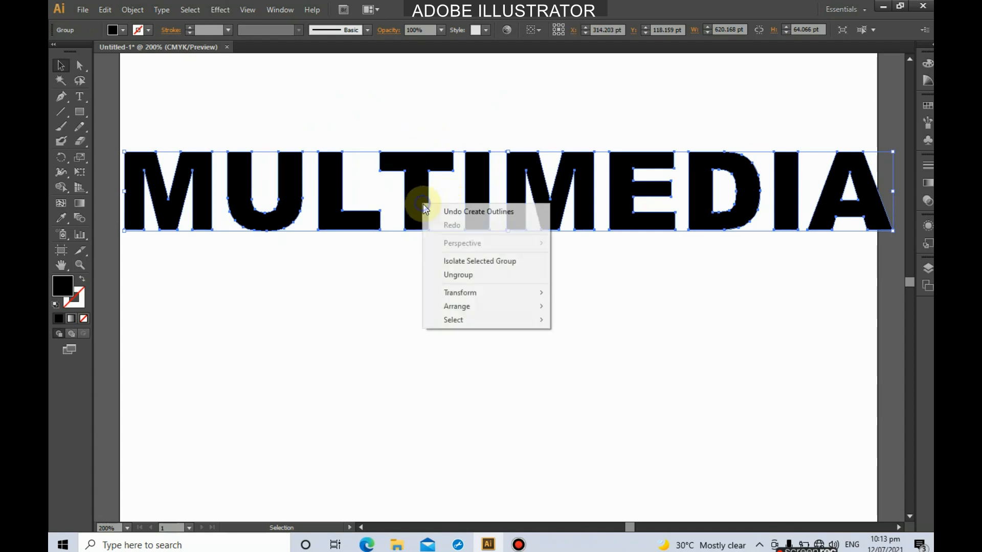
pyautogui.click(485, 282)
pyautogui.click(454, 94)
pyautogui.moveTo(448, 170); pyautogui.dragTo(521, 223)
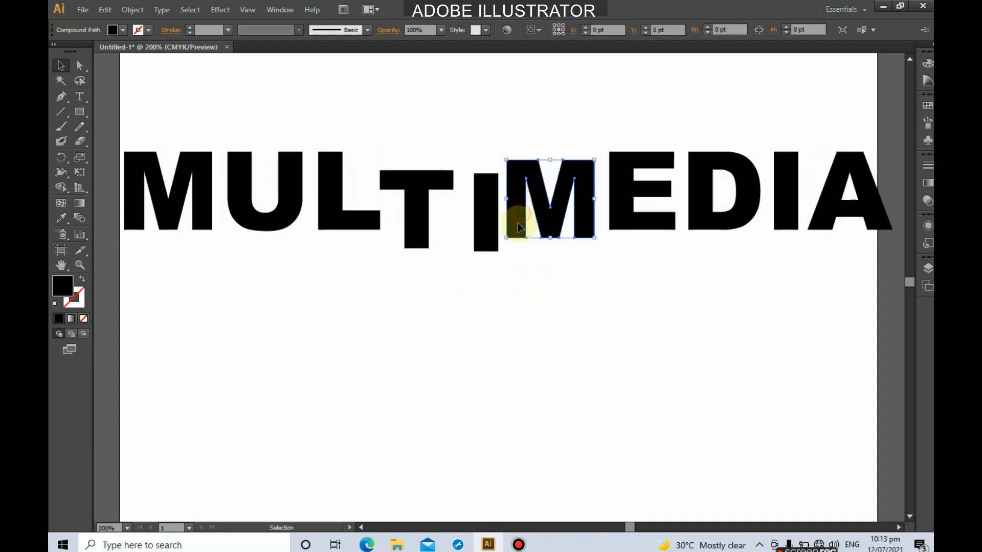
# Undo the moves of the T, the I after it and the second M.
pyautogui.hotkey('ctrl', 'z')
pyautogui.hotkey('ctrl', 'z')
pyautogui.hotkey('ctrl', 'z')
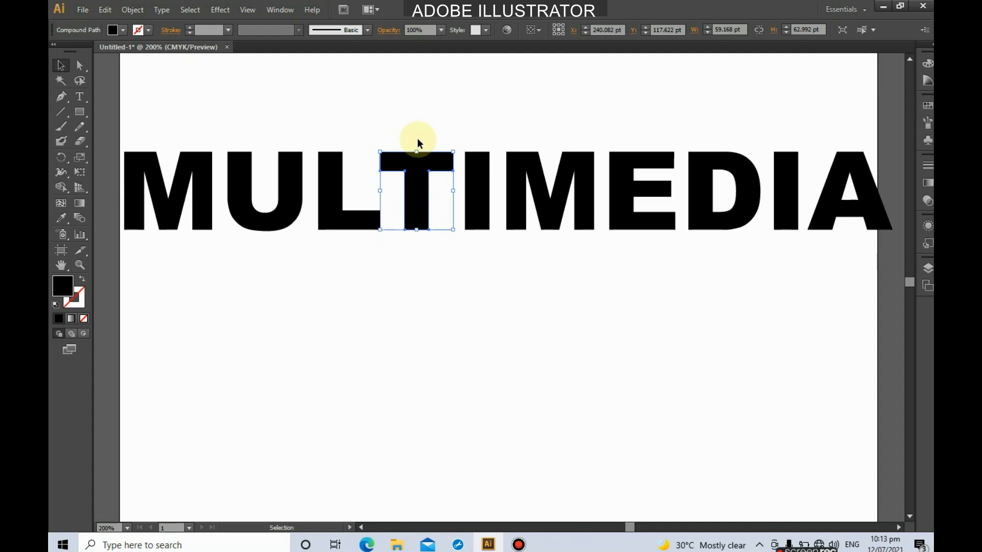
# Show the rulers along the edges of the document.
pyautogui.press('a')
pyautogui.hotkey('ctrl', 'r')
pyautogui.press('v')
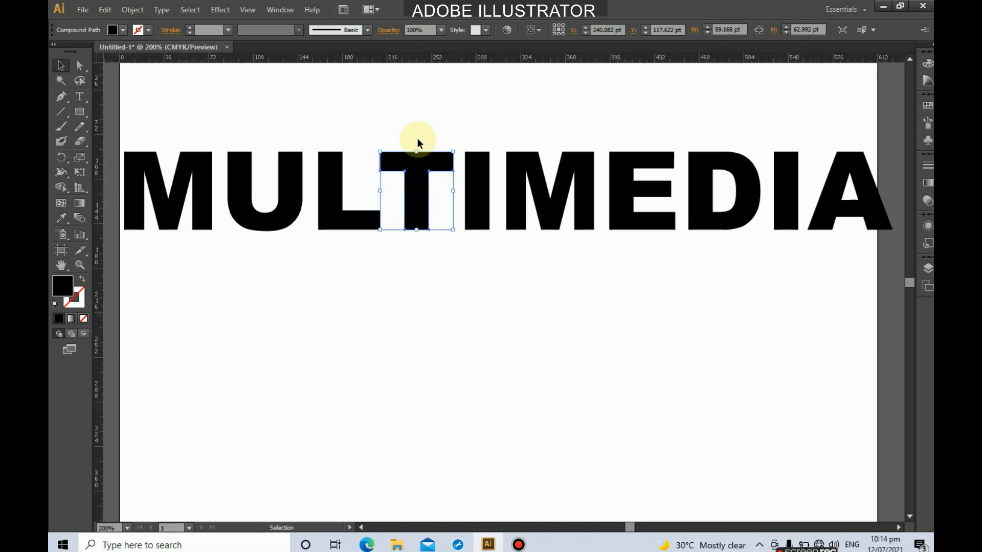
# Hide the rulers and show them again through the view commands.
pyautogui.click(248, 11)
pyautogui.moveTo(280, 275)
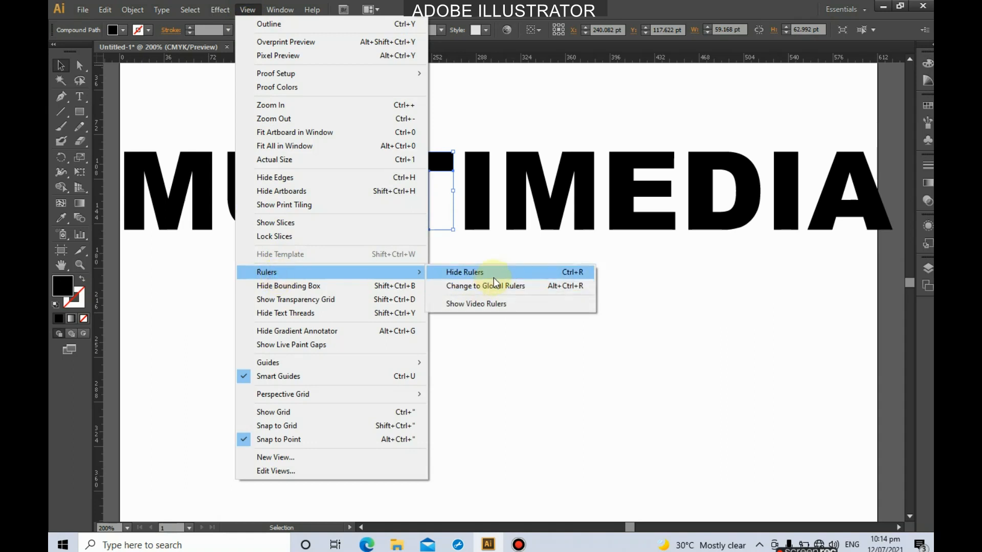
pyautogui.click(495, 279)
pyautogui.click(247, 13)
pyautogui.moveTo(344, 272)
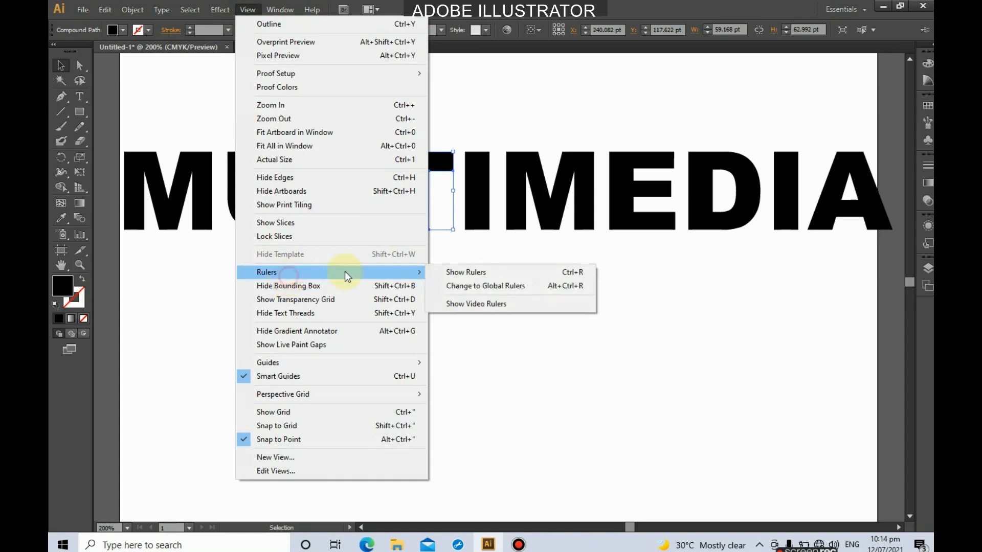
pyautogui.click(507, 274)
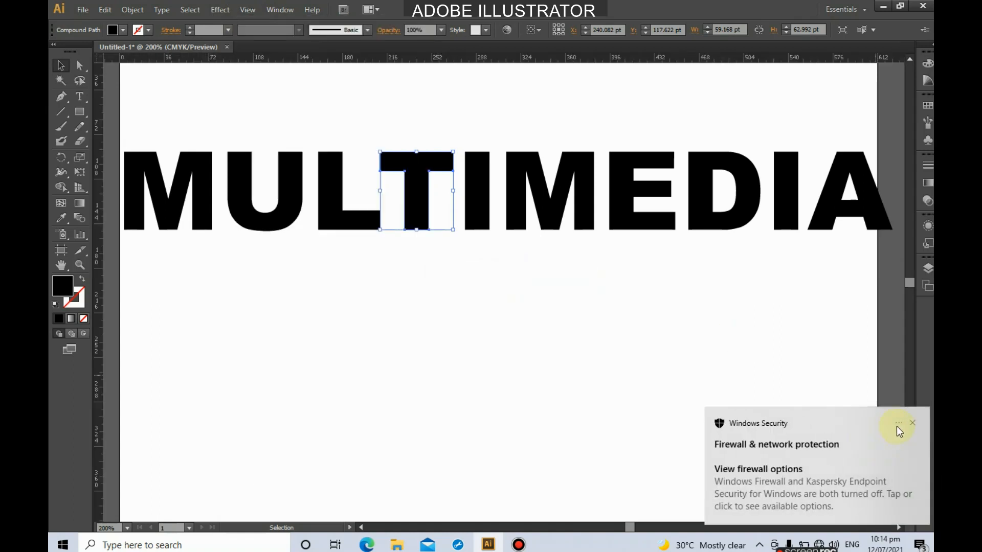
# Dismiss the Windows Security notification and place a vertical ruler guide through the centre of the T, at about 239.5 pt.
pyautogui.click(912, 425)
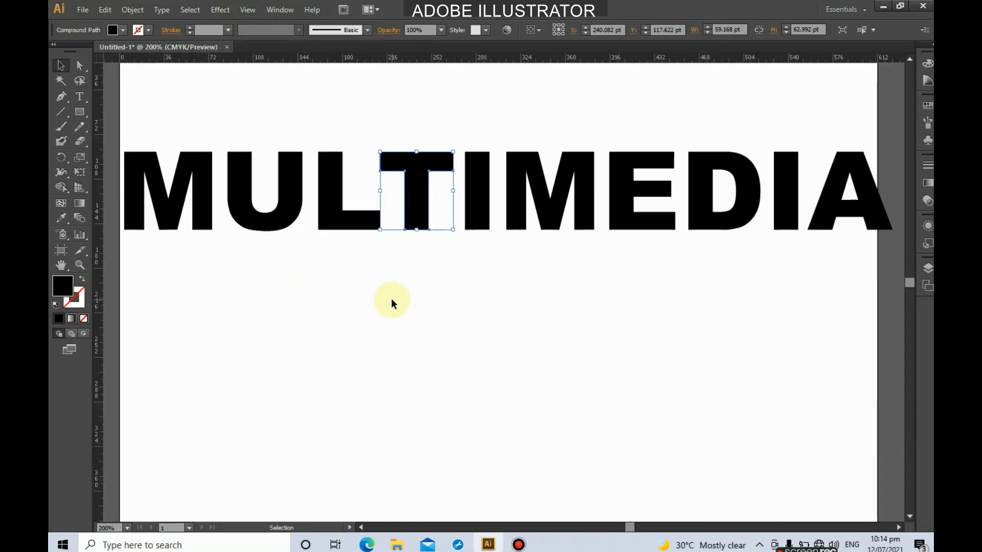
pyautogui.scroll(-1, 393, 302)
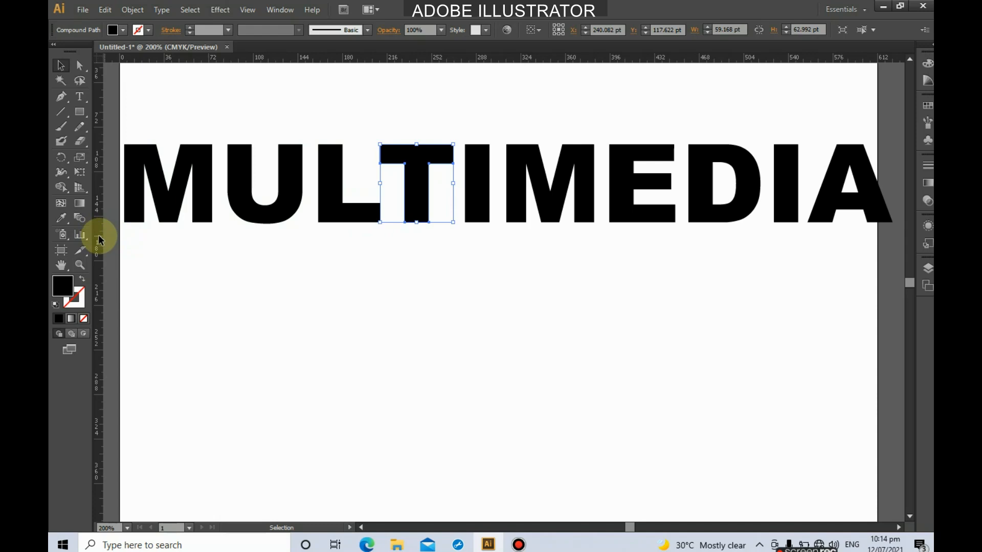
pyautogui.moveTo(102, 231); pyautogui.dragTo(237, 240)
pyautogui.moveTo(299, 242); pyautogui.dragTo(415, 250)
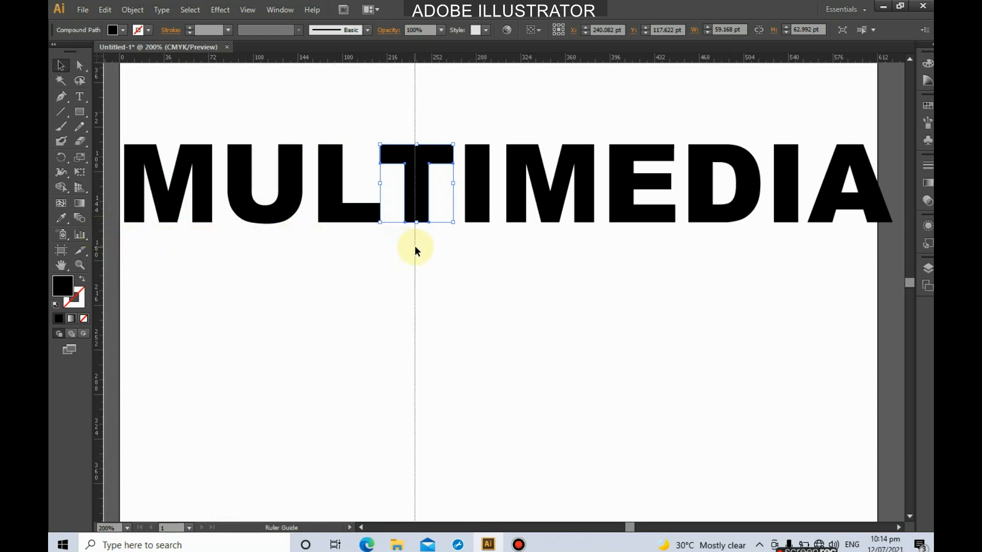
pyautogui.moveTo(415, 247); pyautogui.dragTo(416, 246)
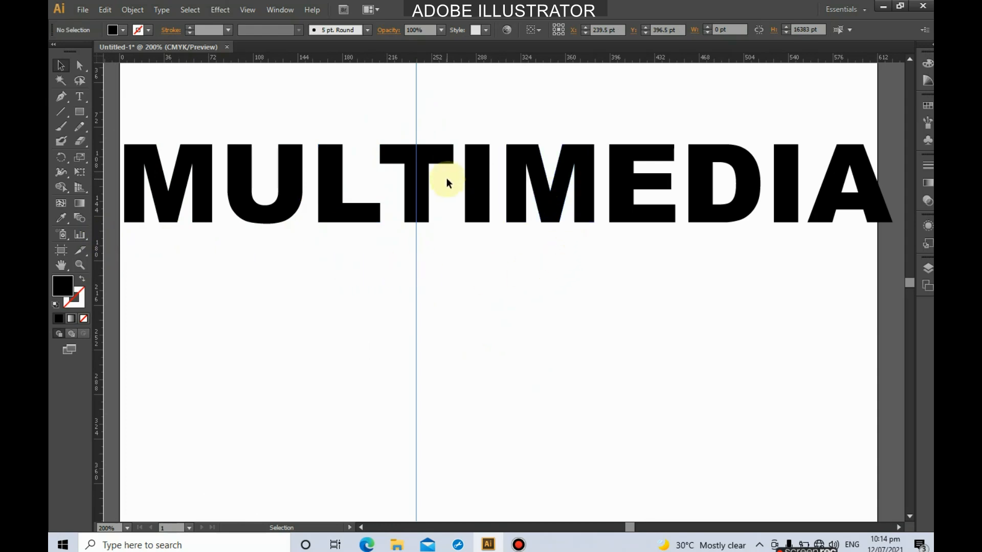
# Cut the T vertically in half along the guide with the Knife tool, undoing the first cut and repeating it.
pyautogui.click(396, 159)
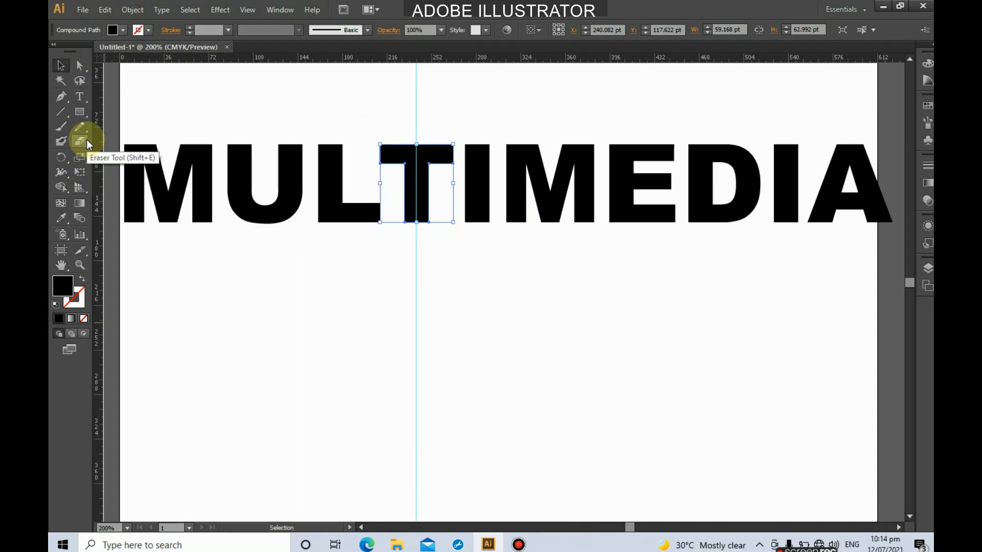
pyautogui.moveTo(84, 143); pyautogui.dragTo(132, 178)
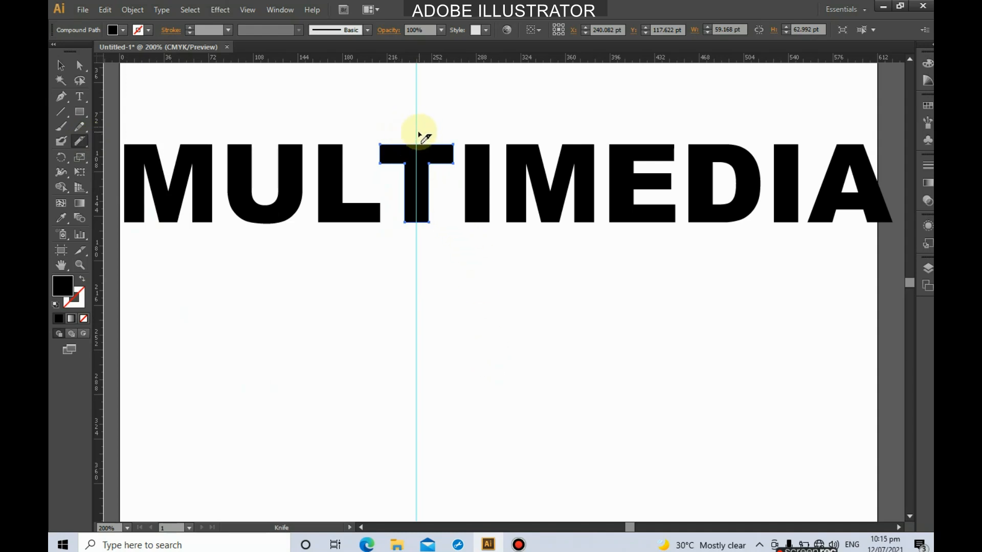
pyautogui.moveTo(418, 131); pyautogui.dragTo(421, 256)
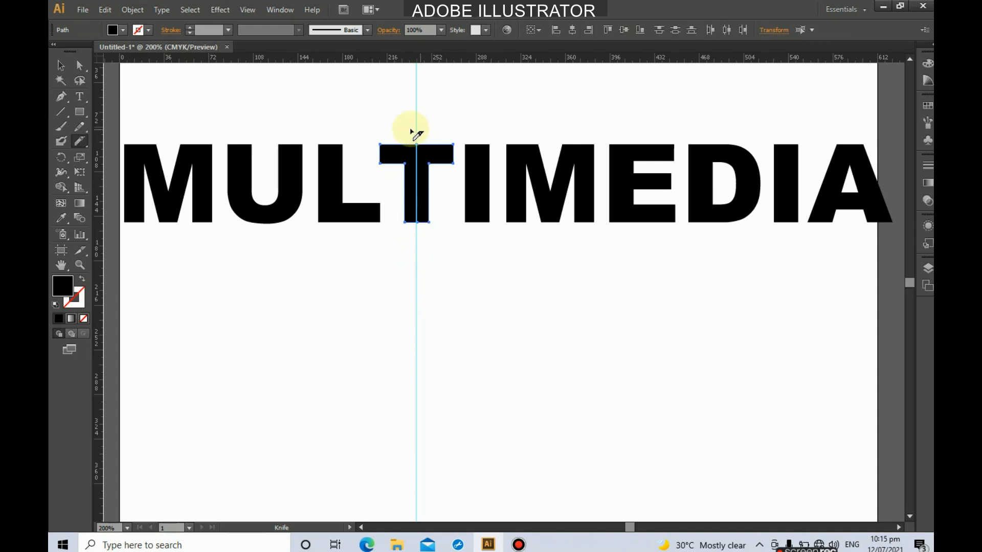
pyautogui.hotkey('ctrl', 'z')
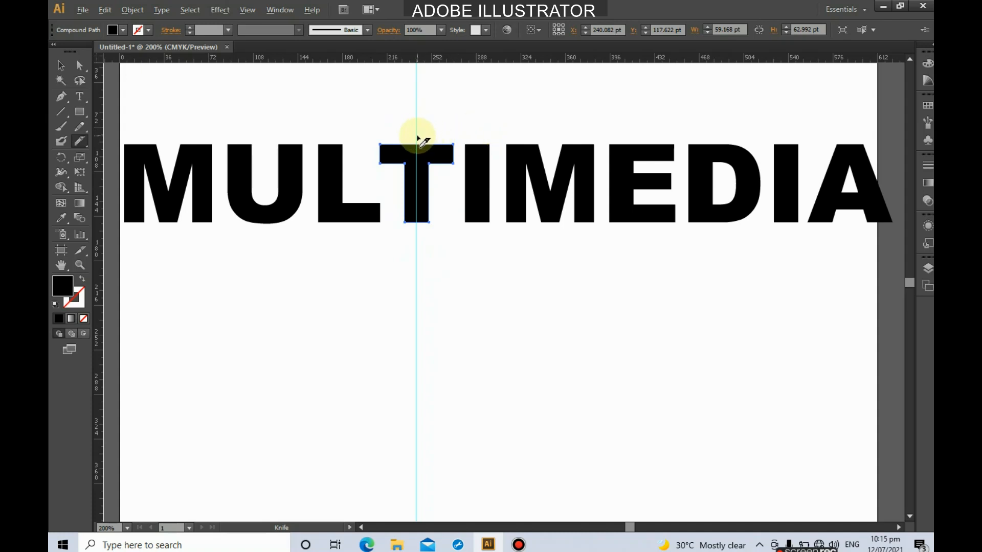
pyautogui.click(416, 136)
pyautogui.moveTo(418, 136)
pyautogui.mouseDown()
pyautogui.moveTo(450, 211)
pyautogui.moveTo(544, 342)
pyautogui.moveTo(529, 322)
pyautogui.moveTo(568, 234)
pyautogui.moveTo(485, 308)
pyautogui.moveTo(554, 236)
pyautogui.moveTo(435, 313)
pyautogui.moveTo(405, 318)
pyautogui.moveTo(514, 243)
pyautogui.moveTo(492, 298)
pyautogui.moveTo(470, 236)
pyautogui.moveTo(438, 264)
pyautogui.moveTo(463, 264)
pyautogui.moveTo(417, 271)
pyautogui.mouseUp()
pyautogui.moveTo(417, 272); pyautogui.dragTo(416, 274)
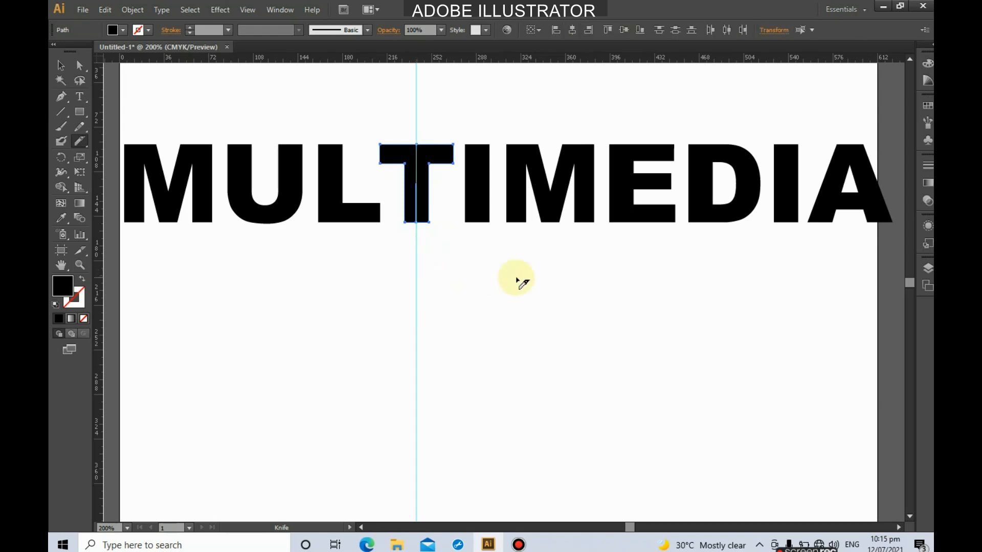
# Move the T's right half up and right and its left half slightly left, then undo both moves and deselect.
pyautogui.click(60, 69)
pyautogui.click(300, 93)
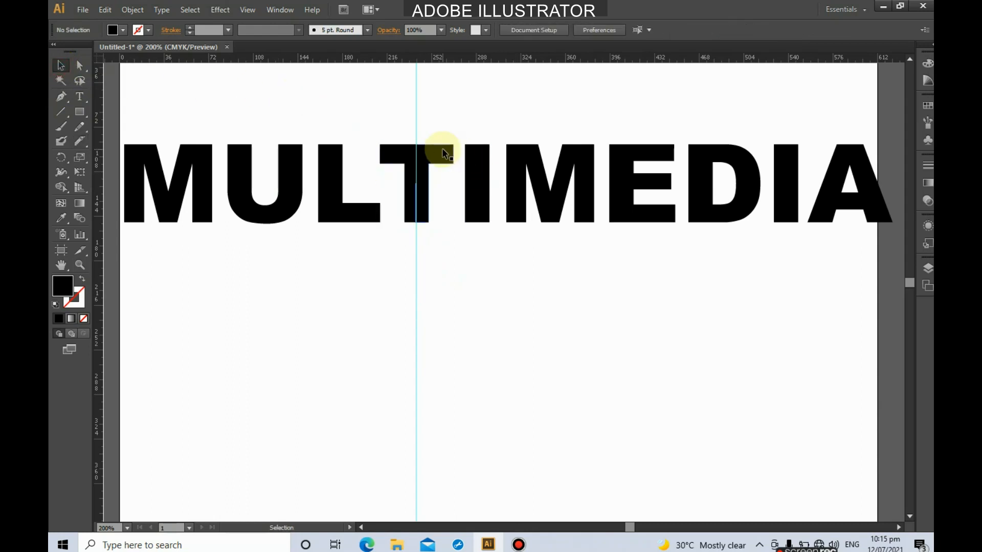
pyautogui.moveTo(441, 148); pyautogui.dragTo(460, 123)
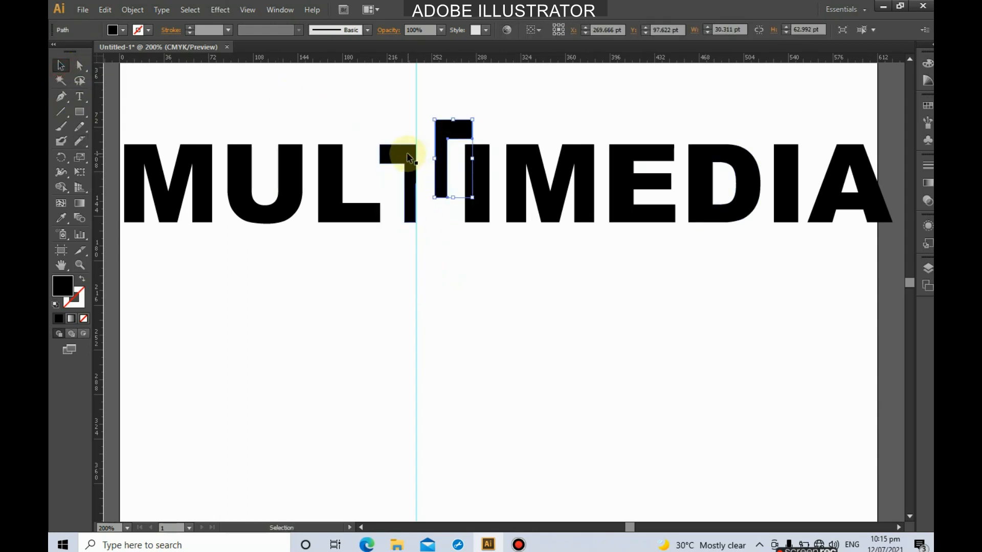
pyautogui.moveTo(406, 154); pyautogui.dragTo(391, 156)
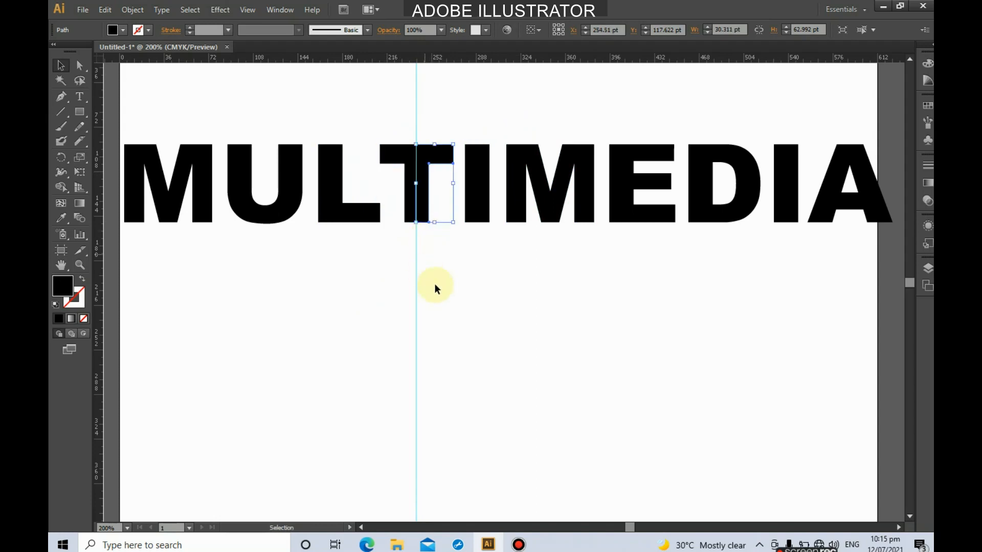
pyautogui.click(515, 287)
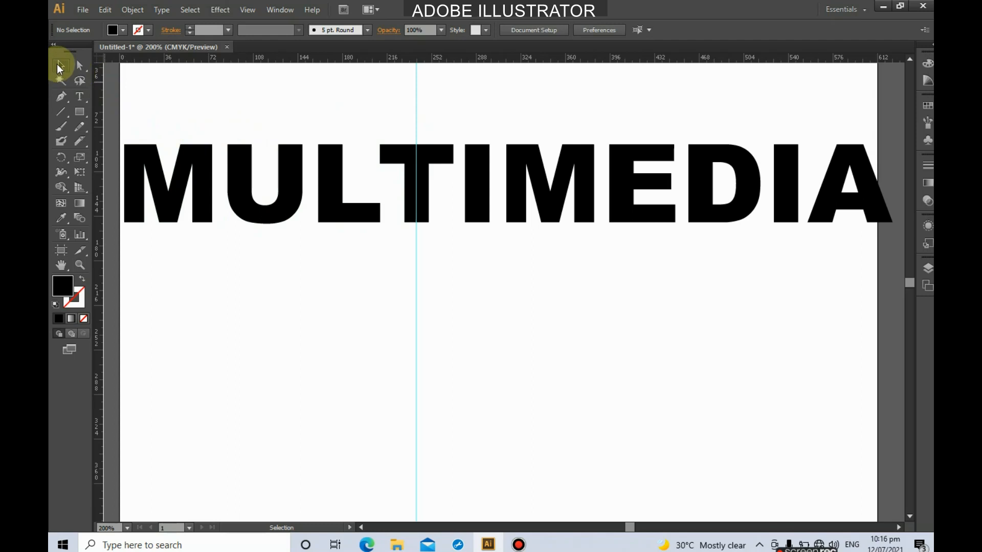
# Group M, U, L and the left half of the T, and move the group slightly left, away from the guide.
pyautogui.moveTo(112, 115); pyautogui.dragTo(412, 241)
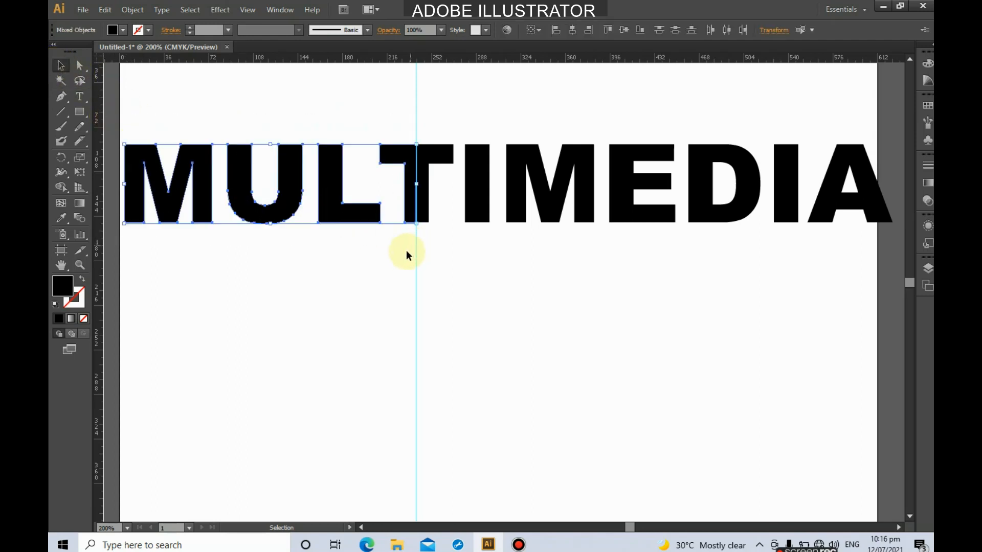
pyautogui.rightClick(349, 222)
pyautogui.click(385, 274)
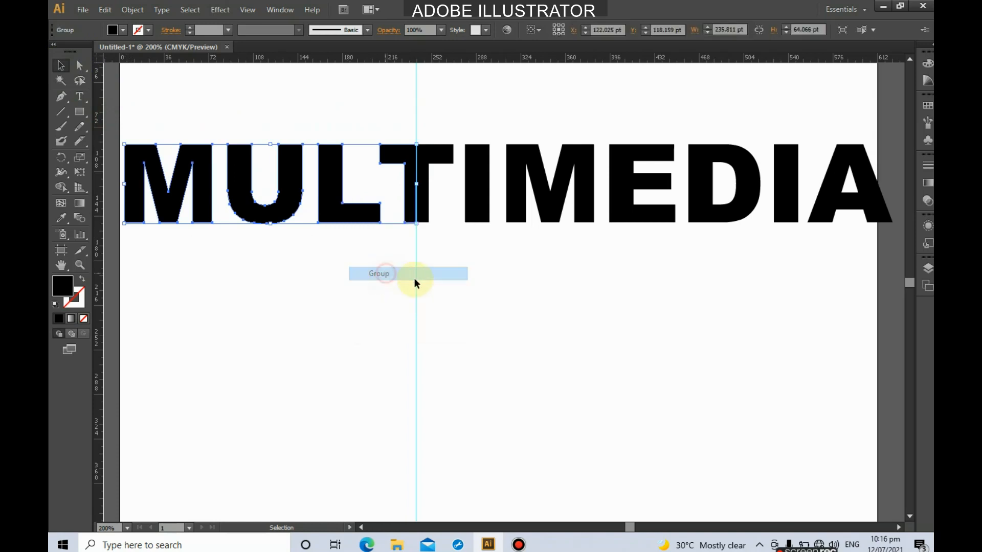
pyautogui.click(572, 310)
pyautogui.moveTo(360, 211); pyautogui.dragTo(331, 214)
pyautogui.click(513, 272)
# Group the right half of the T with the letters IMEDIA and deselect them.
pyautogui.moveTo(408, 130); pyautogui.dragTo(888, 256)
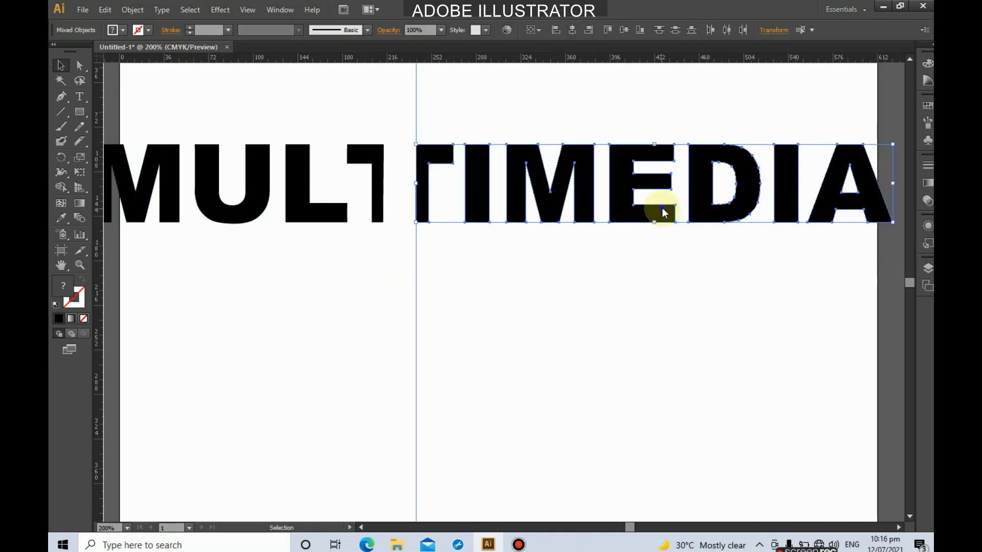
pyautogui.rightClick(664, 212)
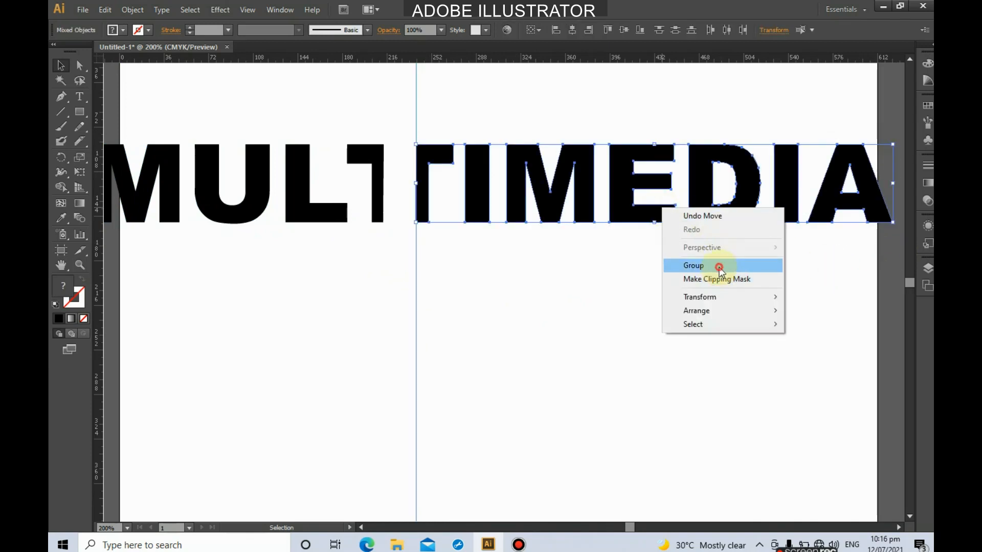
pyautogui.click(719, 267)
pyautogui.click(713, 314)
# Move the group with the T's right half slightly right and back to the guide, and deselect it.
pyautogui.moveTo(639, 214); pyautogui.dragTo(669, 214)
pyautogui.click(735, 248)
pyautogui.moveTo(739, 218); pyautogui.dragTo(705, 223)
pyautogui.click(712, 275)
pyautogui.click(701, 270)
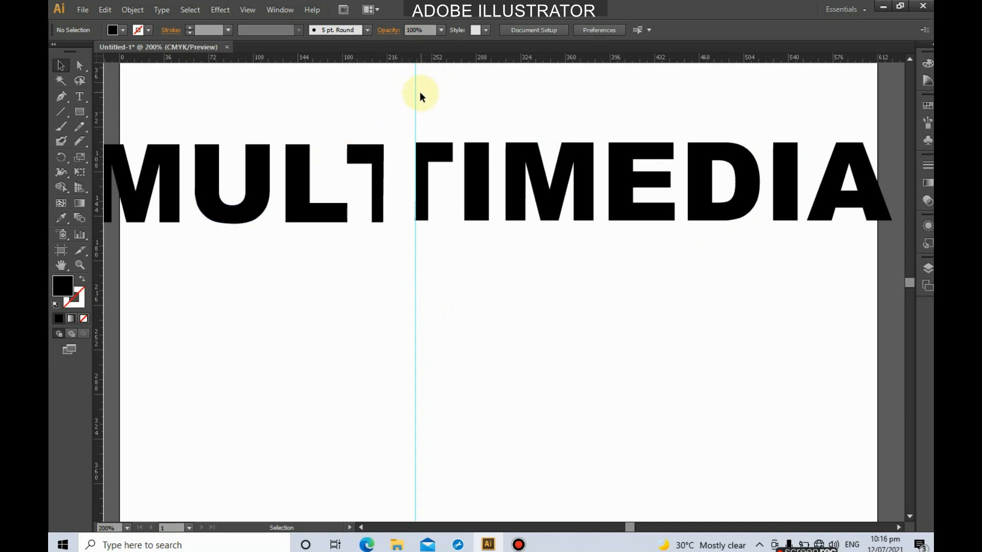
# Try to move the vertical guide away from the letters, and undo the move.
pyautogui.moveTo(413, 99); pyautogui.dragTo(306, 83)
pyautogui.click(503, 111)
pyautogui.moveTo(184, 101); pyautogui.dragTo(186, 102)
pyautogui.hotkey('ctrl', 'z')
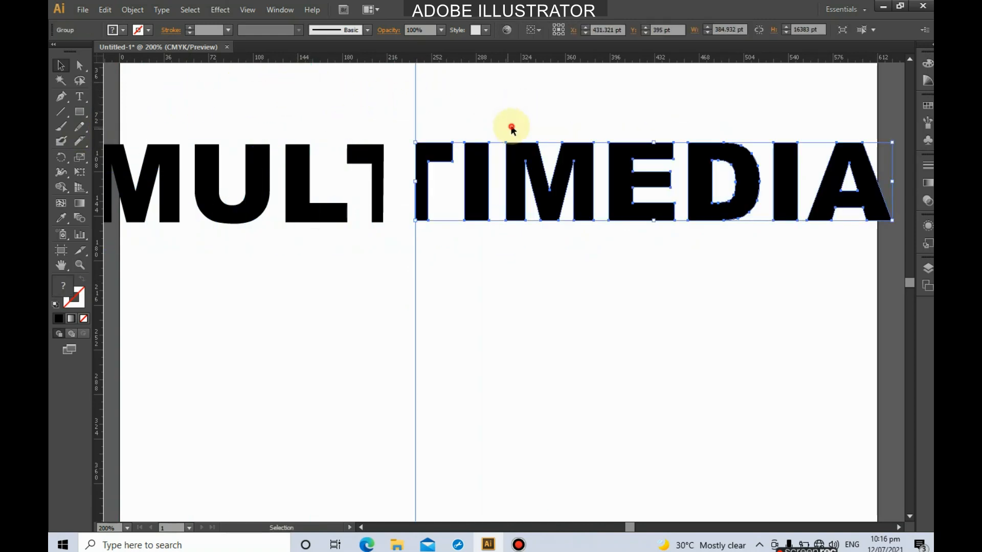
pyautogui.click(511, 125)
pyautogui.click(414, 107)
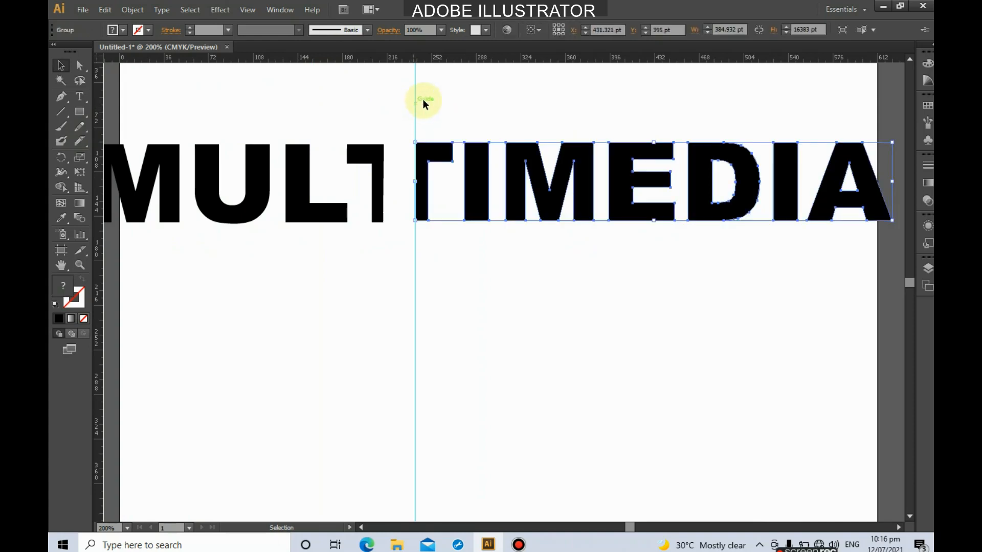
# Ungroup the T's right half and IMEDIA from the guide, and move the guide off the artboard past its left edge.
pyautogui.rightClick(474, 175)
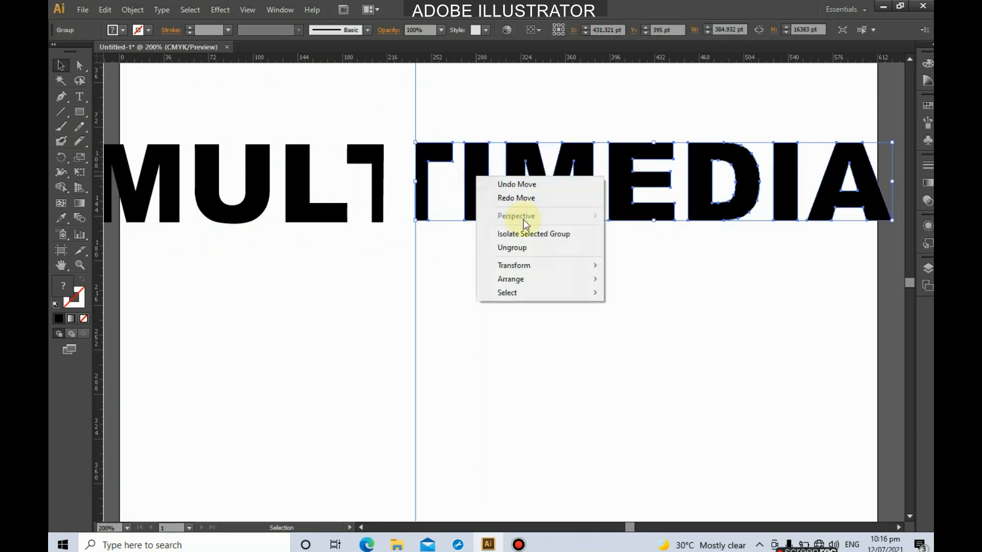
pyautogui.click(528, 246)
pyautogui.click(464, 110)
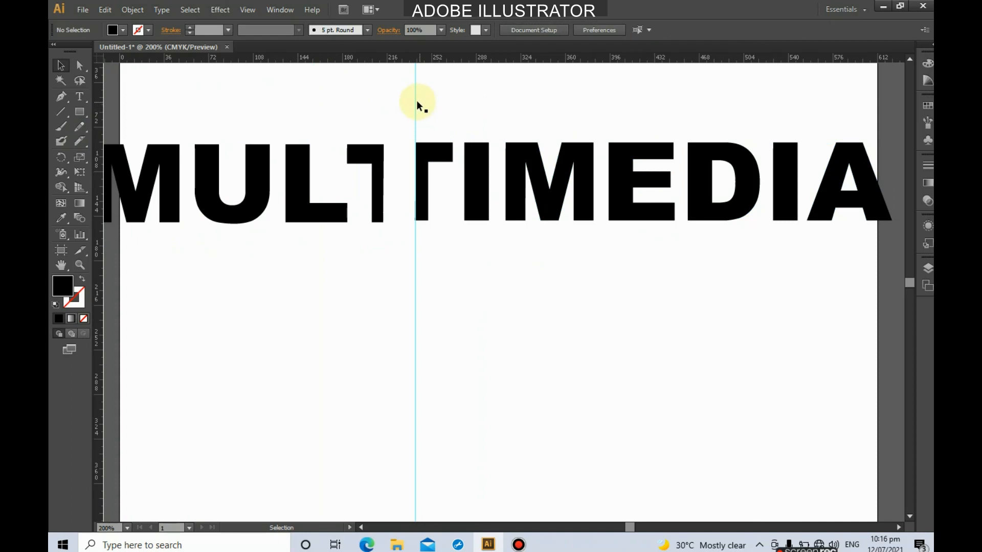
pyautogui.moveTo(416, 100); pyautogui.dragTo(91, 131)
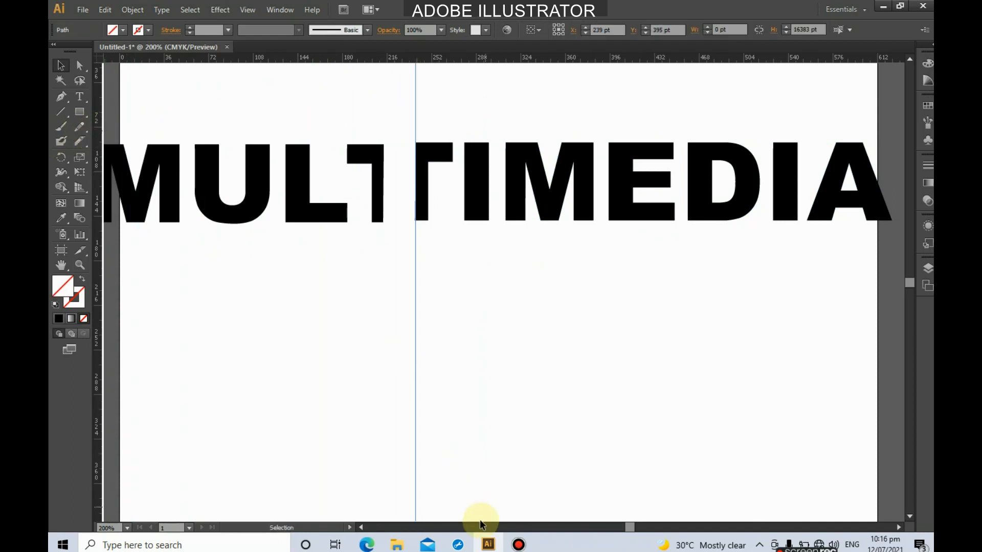
pyautogui.moveTo(630, 526); pyautogui.dragTo(623, 527)
pyautogui.moveTo(709, 399); pyautogui.dragTo(210, 350)
pyautogui.moveTo(621, 526); pyautogui.dragTo(630, 526)
# Group only the right half of the T and the letters IMEDIA, without the guide, and deselect the group.
pyautogui.moveTo(359, 116); pyautogui.dragTo(895, 266)
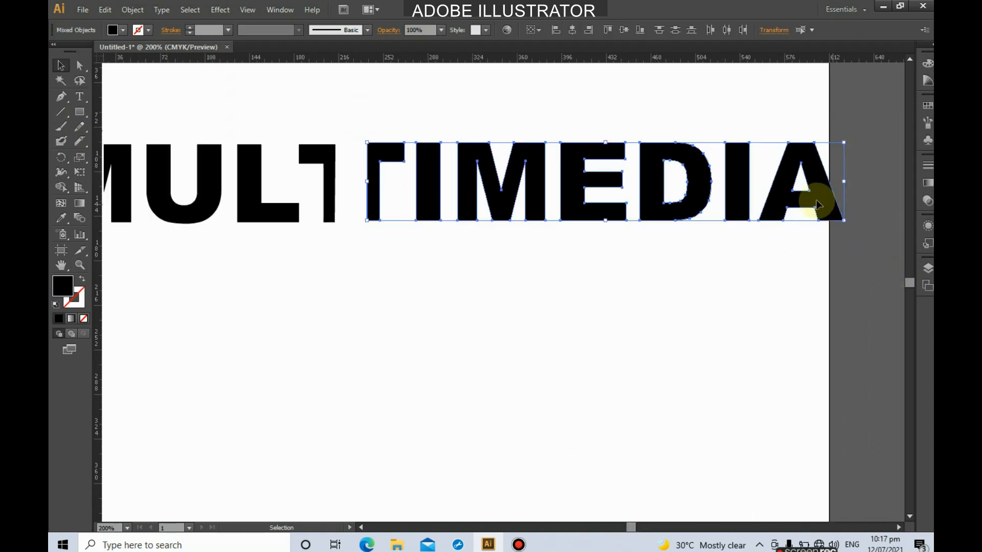
pyautogui.rightClick(765, 201)
pyautogui.click(798, 260)
pyautogui.click(631, 315)
pyautogui.moveTo(636, 523); pyautogui.dragTo(632, 523)
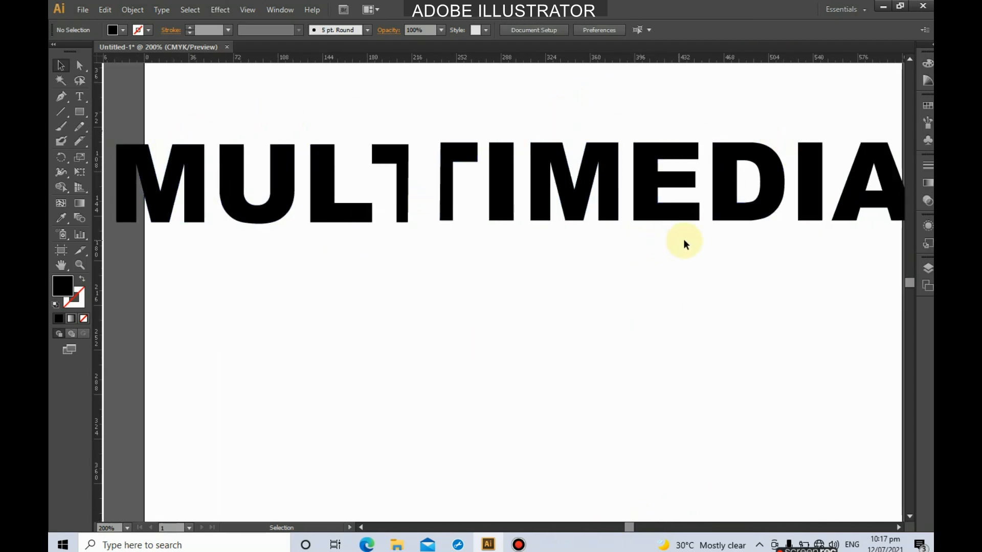
# Display the perspective grid with the Perspective Grid tool and raise its horizontal ground plane above the ground line.
pyautogui.scroll(-2, 697, 246)
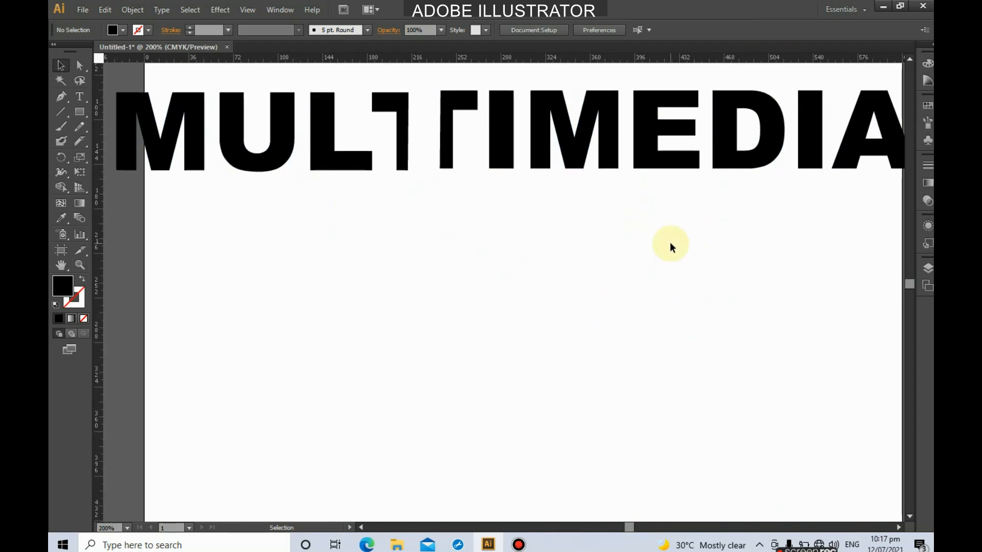
pyautogui.click(80, 190)
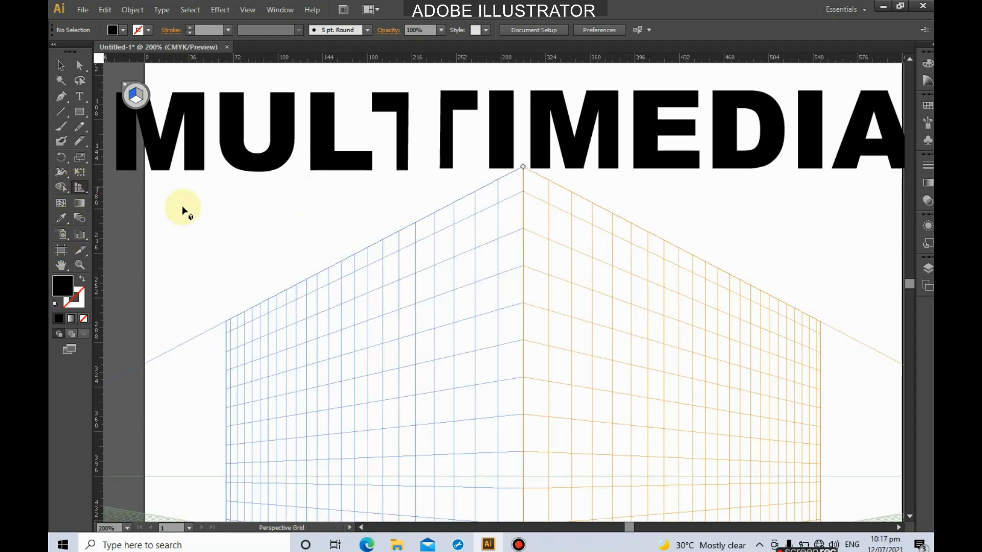
pyautogui.scroll(-6, 219, 219)
pyautogui.scroll(-3, 223, 226)
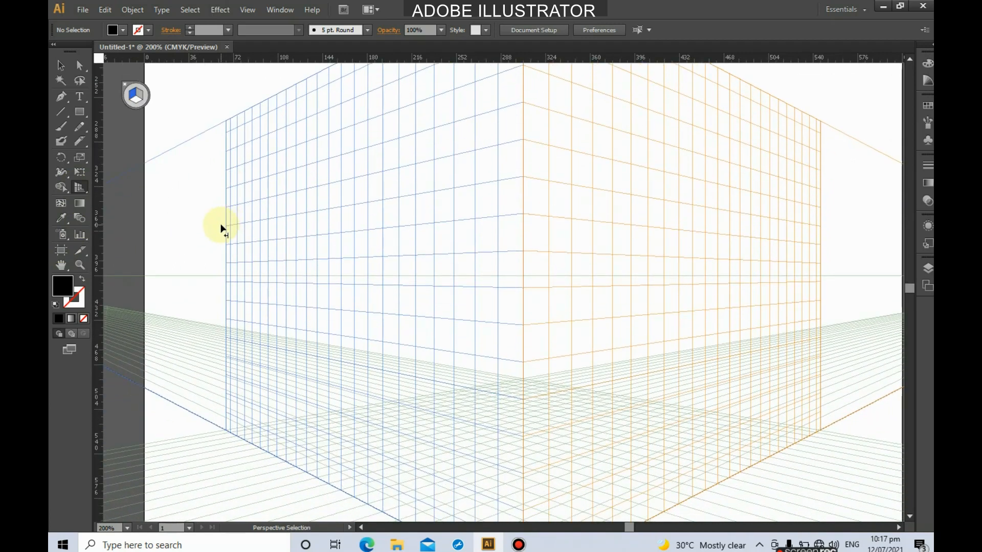
pyautogui.hotkey('ctrl', '-')
pyautogui.hotkey('ctrl', '-')
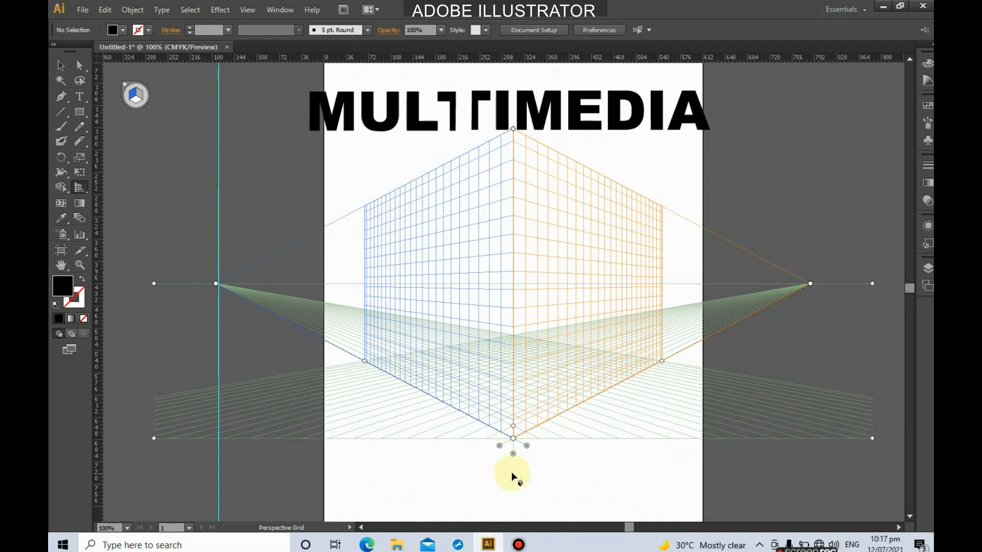
pyautogui.moveTo(513, 455); pyautogui.dragTo(505, 418)
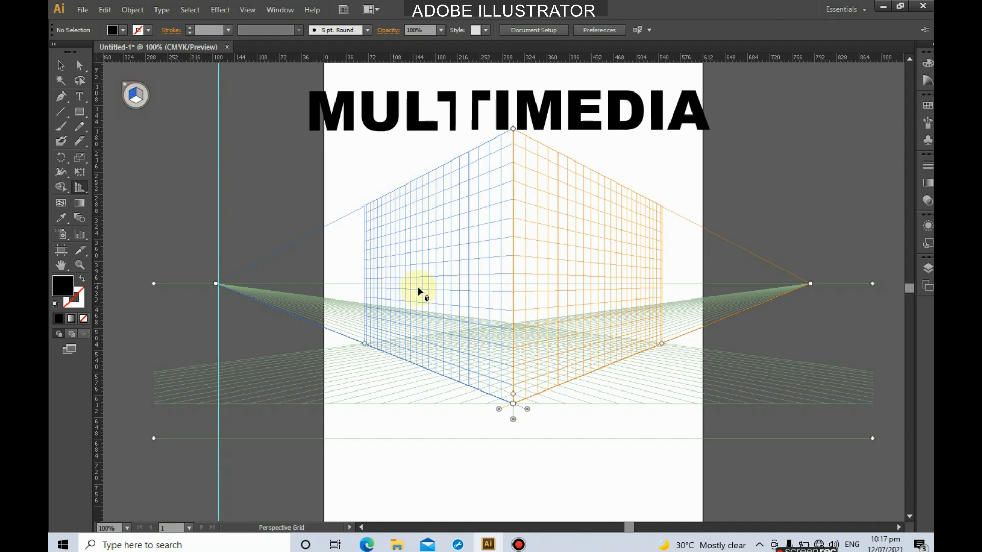
# Try the right and horizontal grid planes, and activate the left grid plane with the Perspective Selection tool.
pyautogui.click(142, 94)
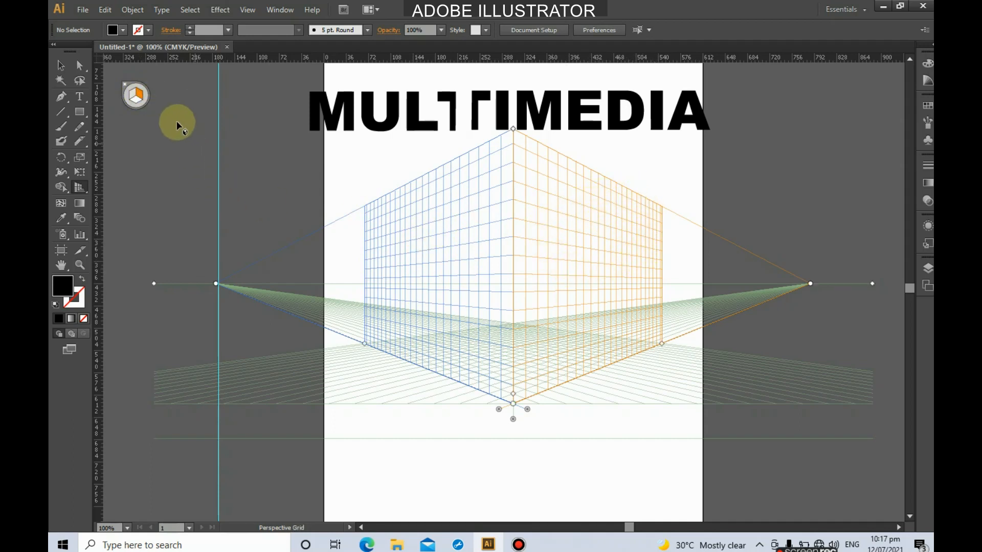
pyautogui.click(136, 106)
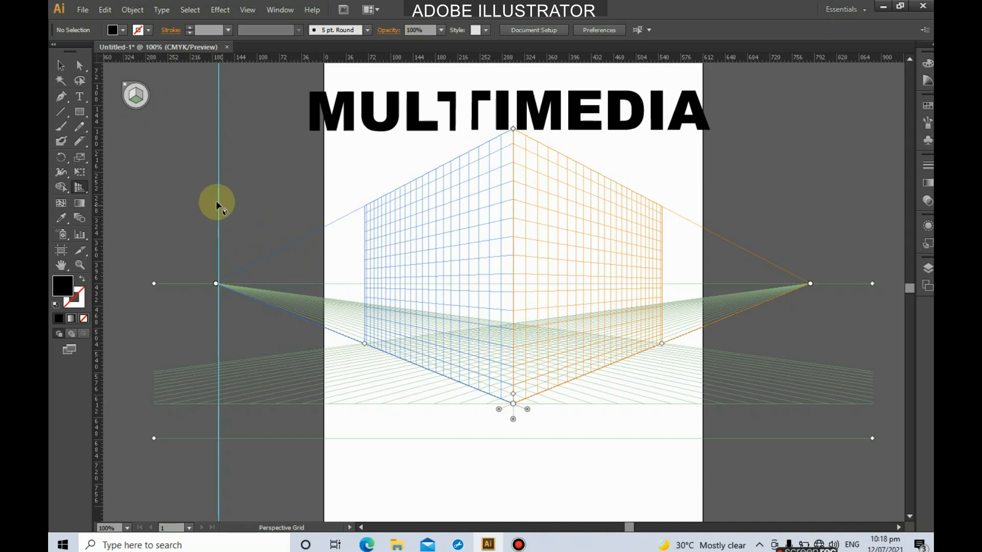
pyautogui.click(81, 188)
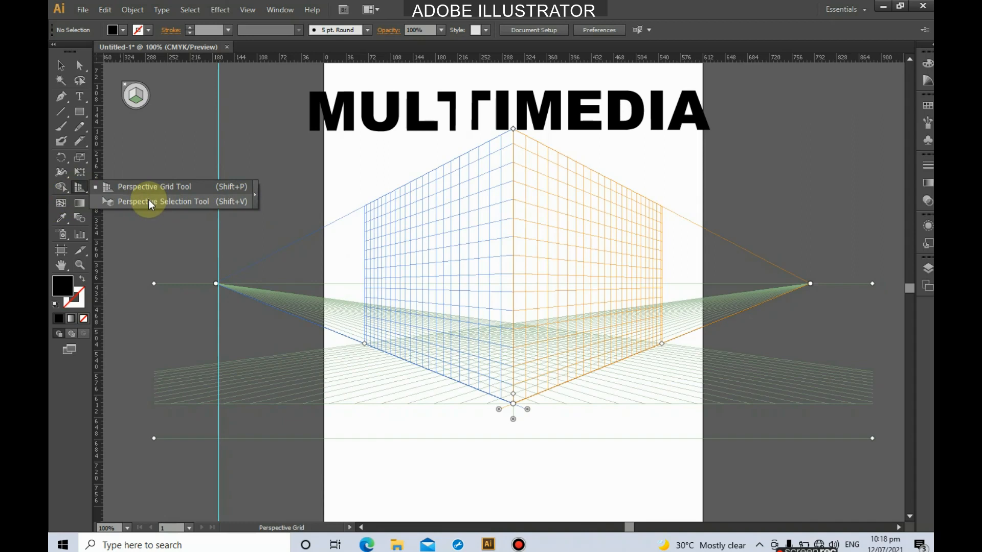
pyautogui.click(198, 202)
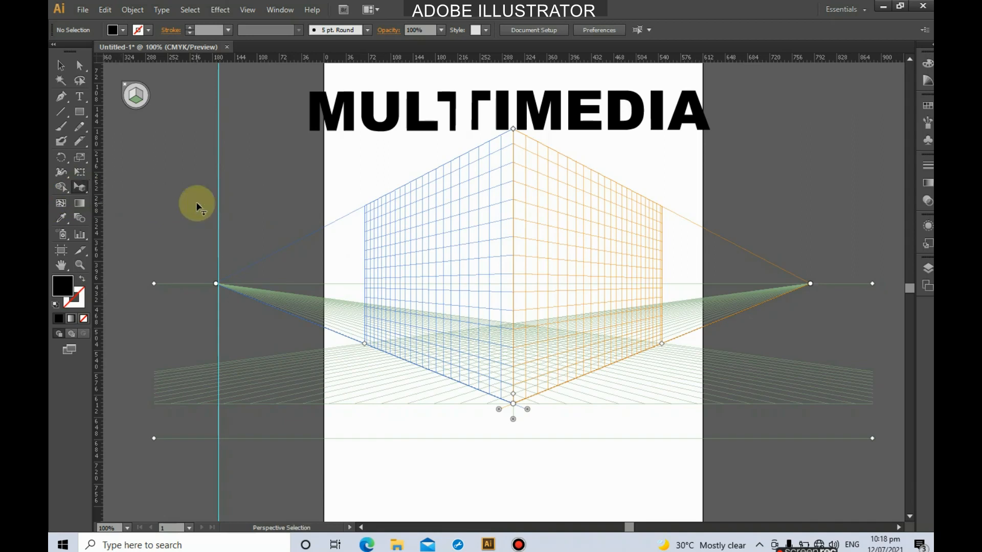
pyautogui.click(133, 94)
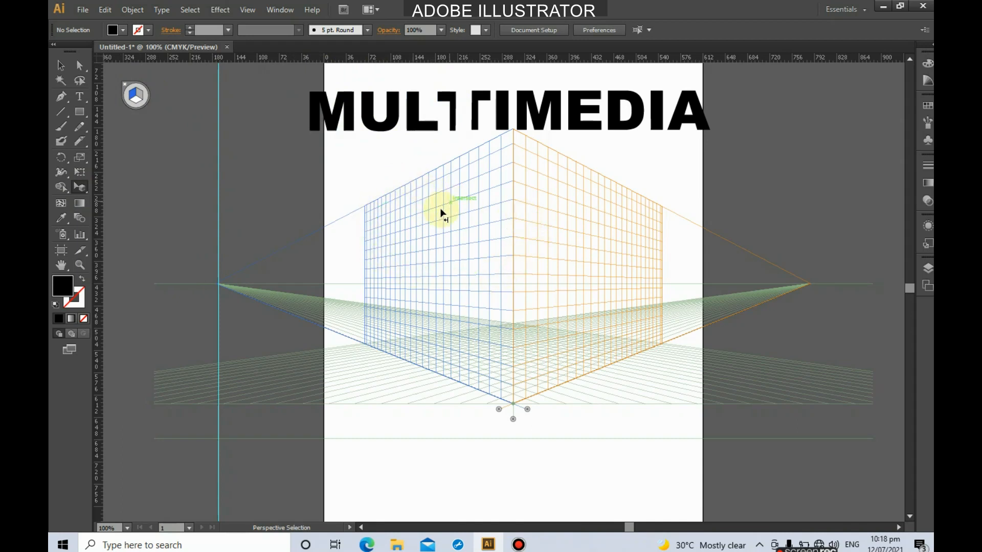
pyautogui.click(133, 96)
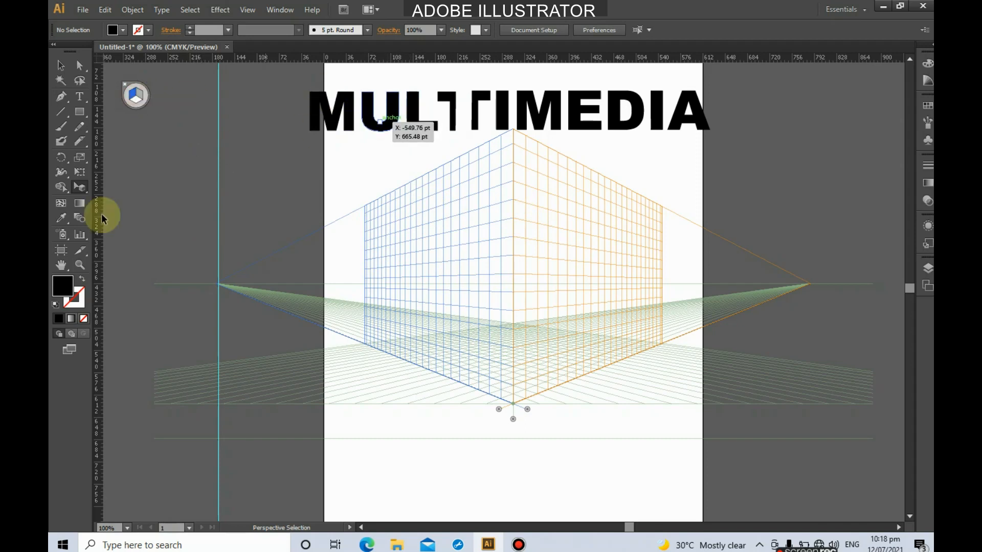
# Attach MUL and the T's left half to the left grid plane, enlarge them with the T against the grid's centre edge, and deselect.
pyautogui.moveTo(85, 195); pyautogui.dragTo(145, 202)
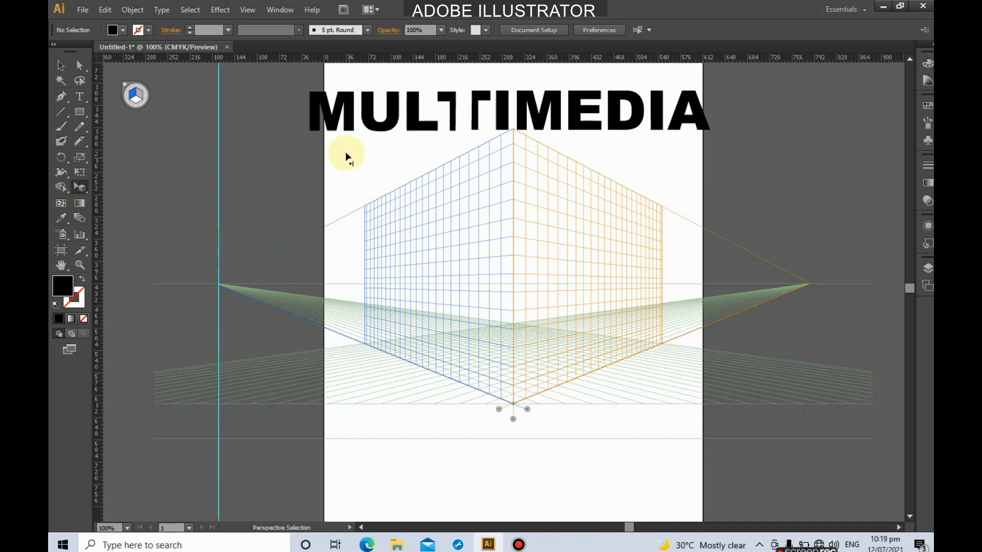
pyautogui.moveTo(349, 115); pyautogui.dragTo(455, 361)
pyautogui.moveTo(441, 346); pyautogui.dragTo(397, 303)
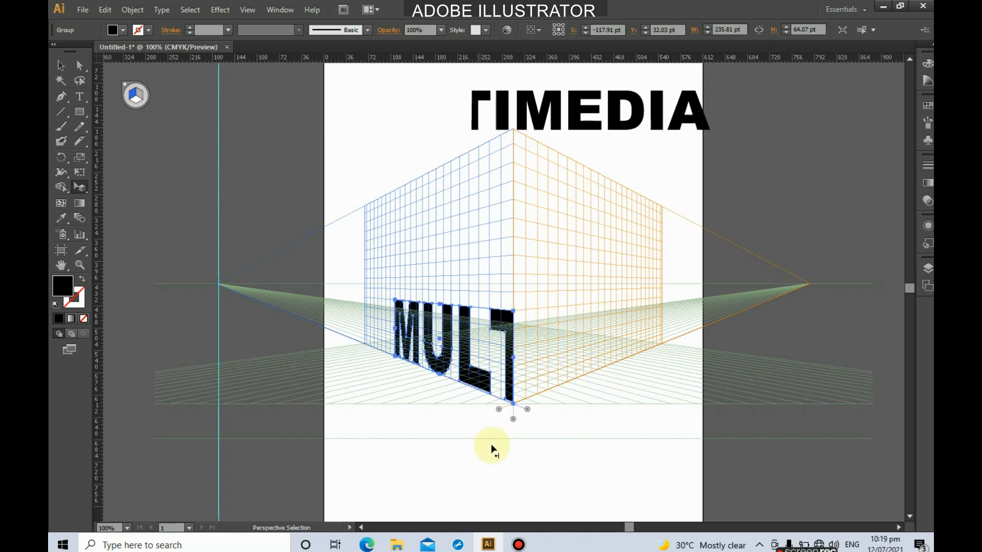
pyautogui.click(508, 459)
# Make the right grid plane active for the Perspective Selection tool.
pyautogui.scroll(-1, 516, 461)
pyautogui.scroll(2, 527, 462)
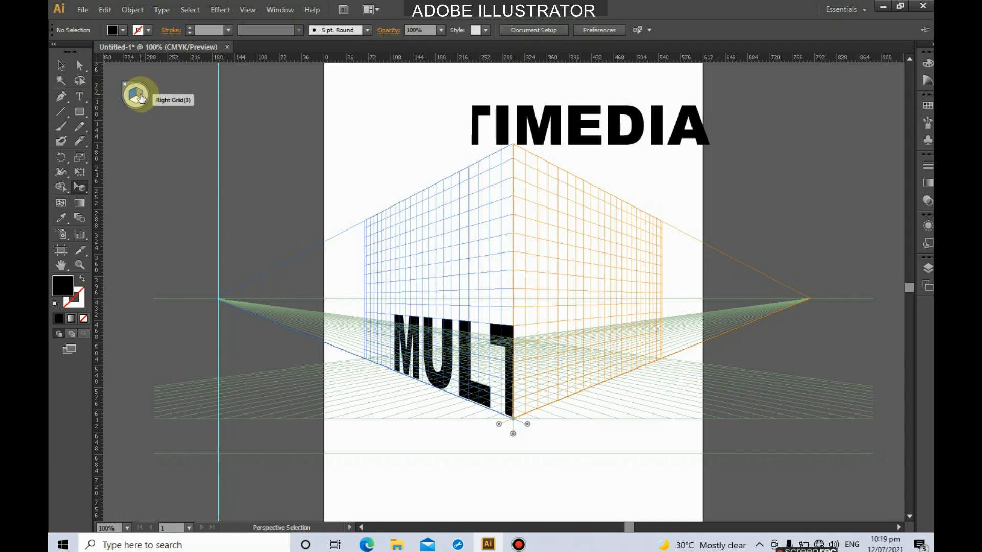
pyautogui.click(140, 97)
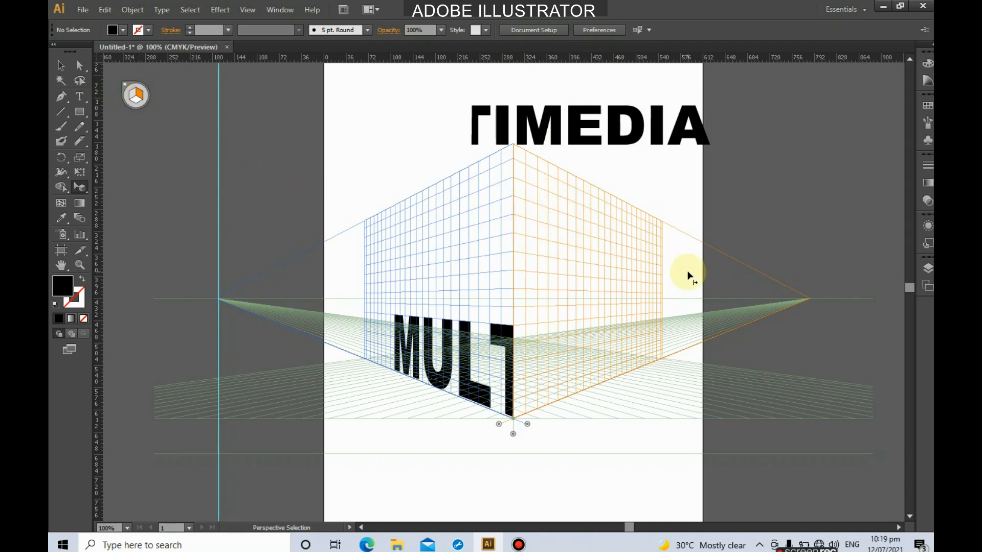
pyautogui.scroll(2, 686, 280)
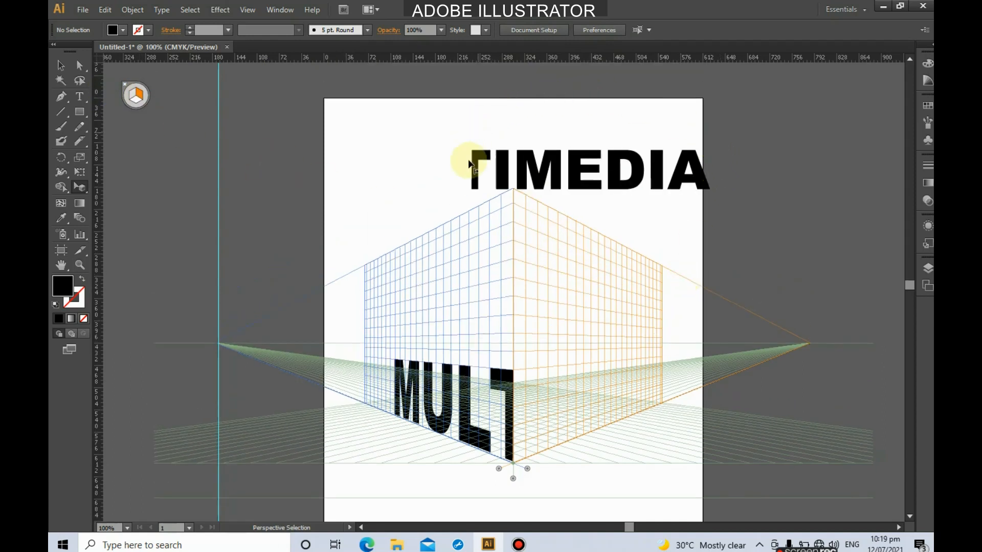
pyautogui.scroll(-2, 660, 204)
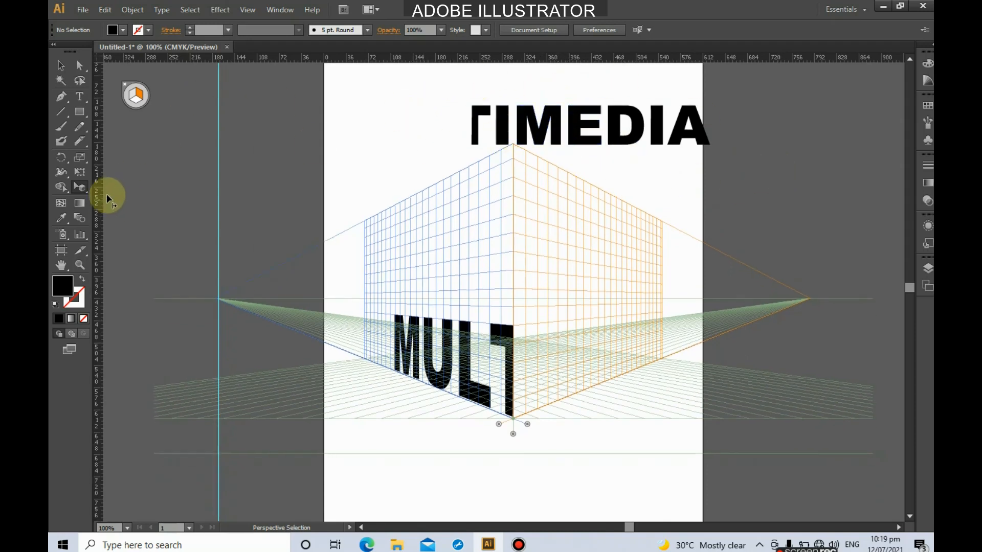
pyautogui.moveTo(81, 185); pyautogui.dragTo(139, 204)
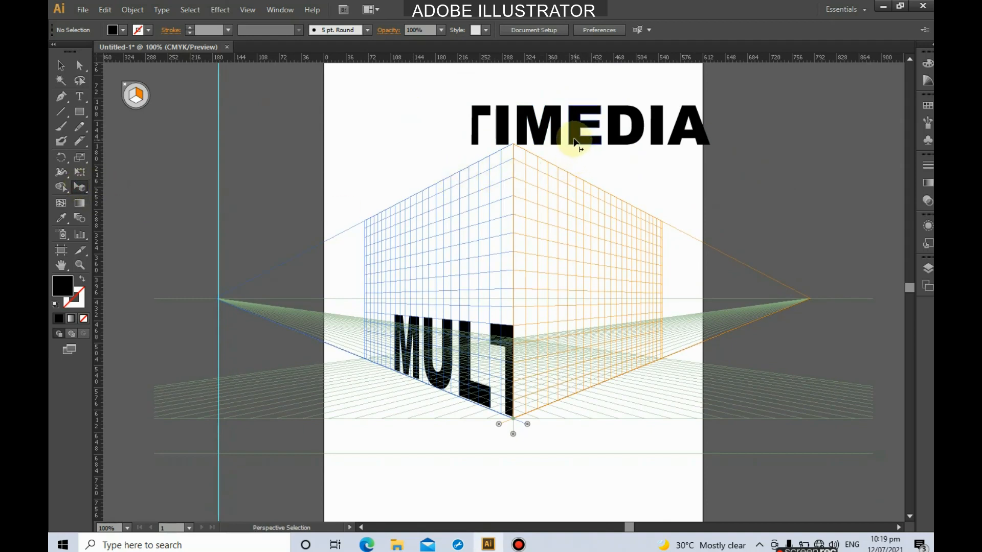
# Attach the T's right half and IMEDIA to the right grid plane, scale them to meet the left half at the centre edge, and deselect.
pyautogui.moveTo(574, 136); pyautogui.dragTo(574, 392)
pyautogui.moveTo(618, 352); pyautogui.dragTo(700, 329)
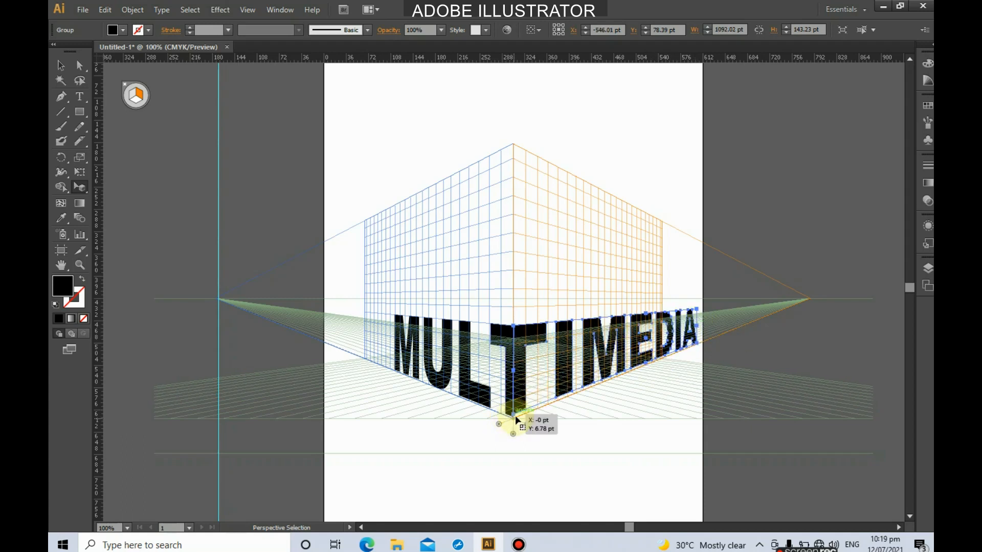
pyautogui.moveTo(518, 414); pyautogui.dragTo(508, 423)
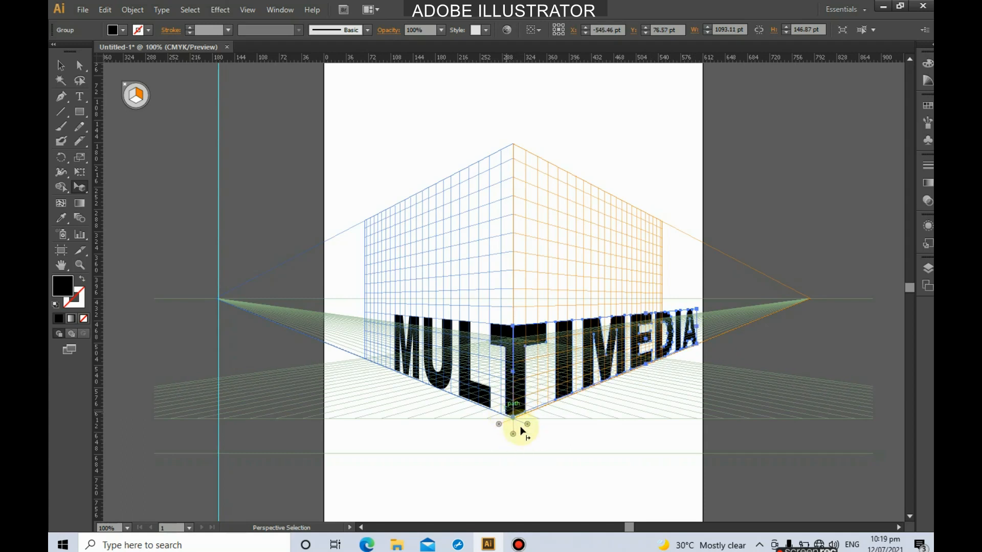
pyautogui.click(557, 466)
# Make the horizontal grid plane active, and hide the perspective grid.
pyautogui.scroll(-3, 572, 473)
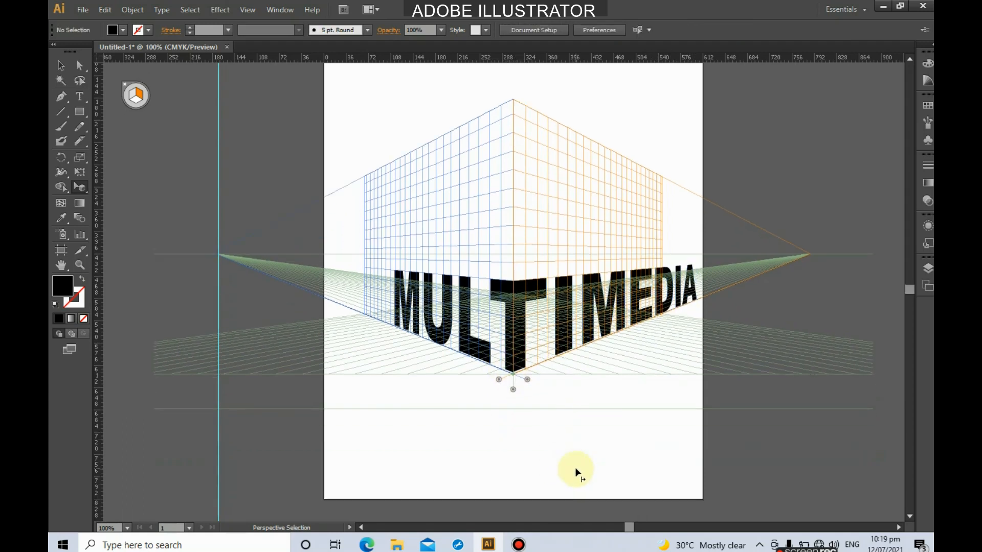
pyautogui.scroll(2, 576, 472)
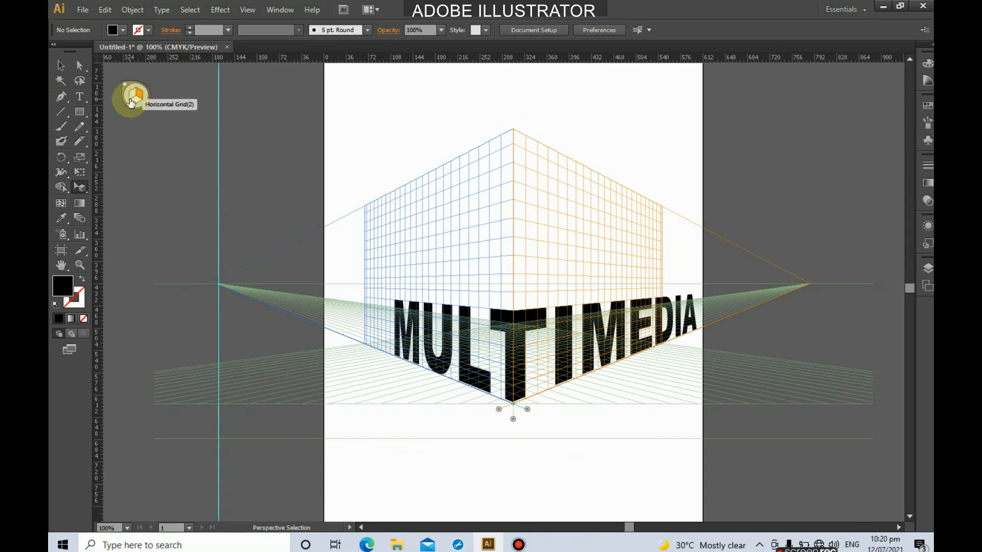
pyautogui.scroll(-3, 248, 156)
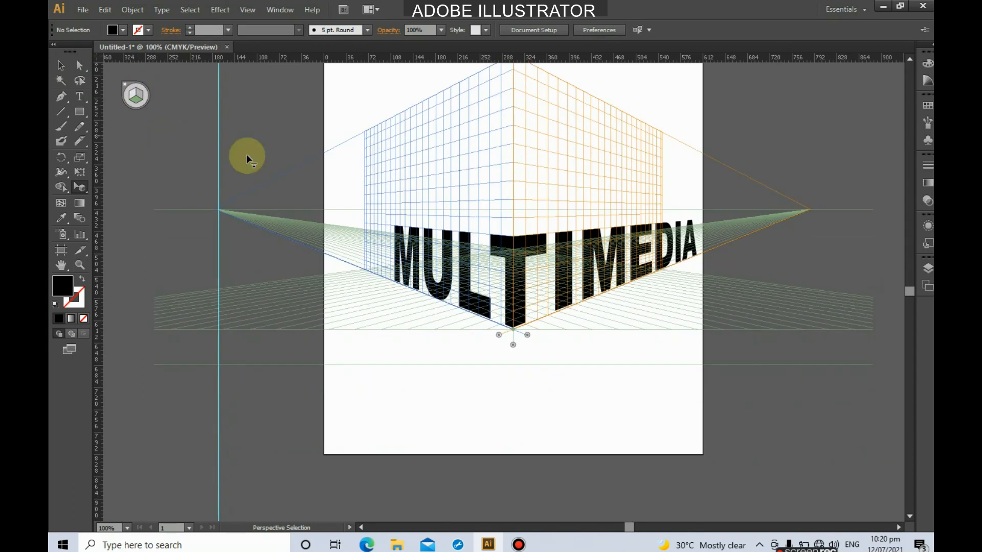
pyautogui.scroll(2, 564, 228)
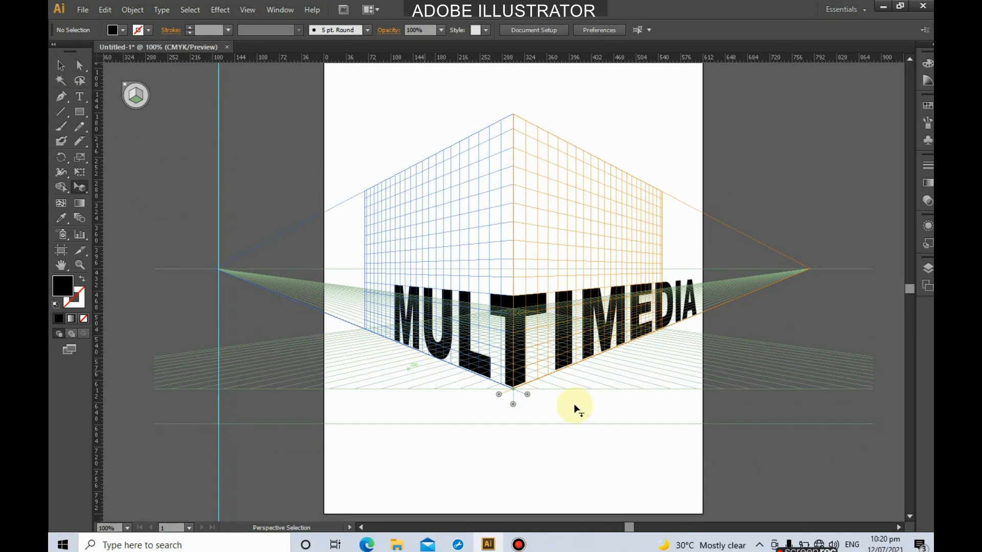
pyautogui.scroll(1, 670, 200)
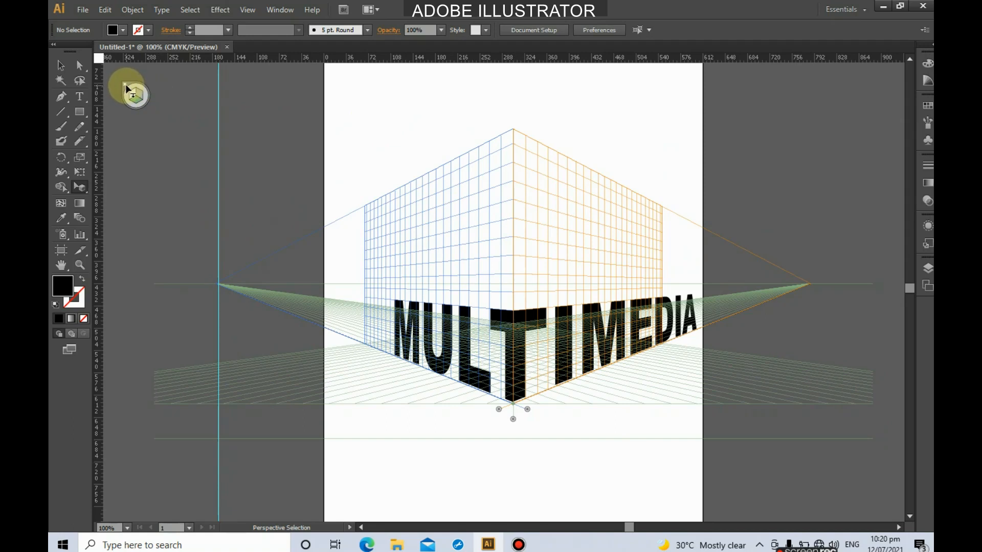
pyautogui.click(125, 88)
pyautogui.scroll(-5, 279, 158)
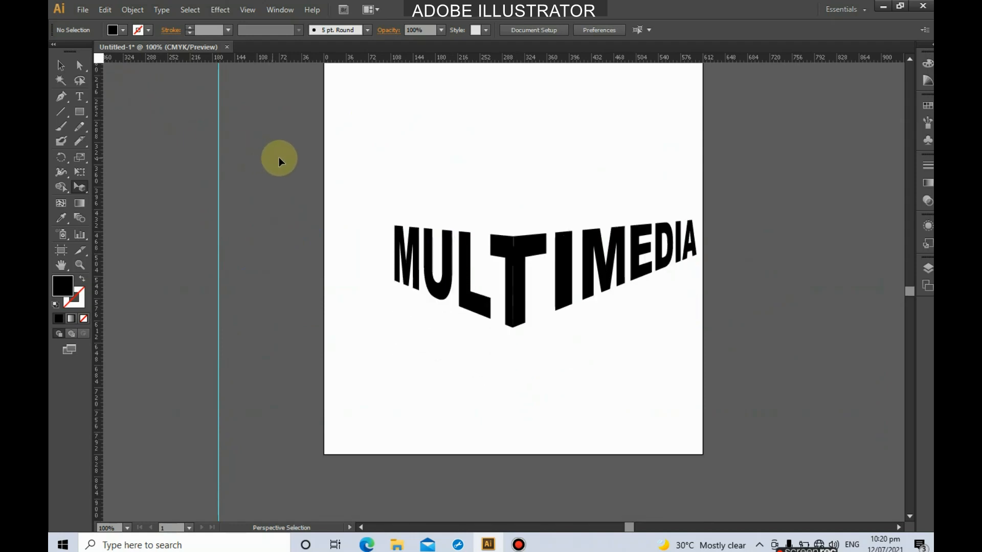
pyautogui.scroll(4, 292, 177)
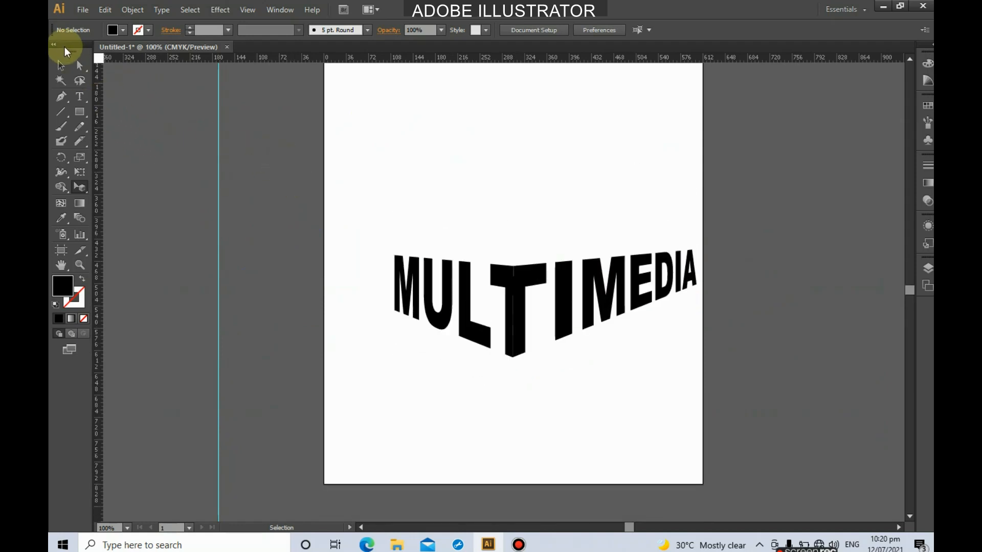
# Move both halves of the perspective title together up and left on the artboard, and leave them deselected.
pyautogui.click(62, 64)
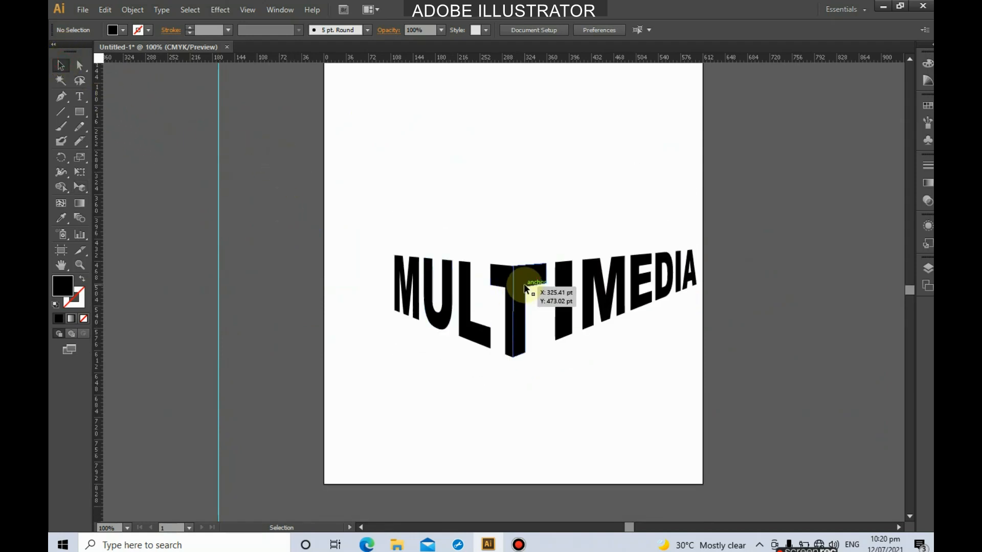
pyautogui.moveTo(330, 210); pyautogui.dragTo(622, 322)
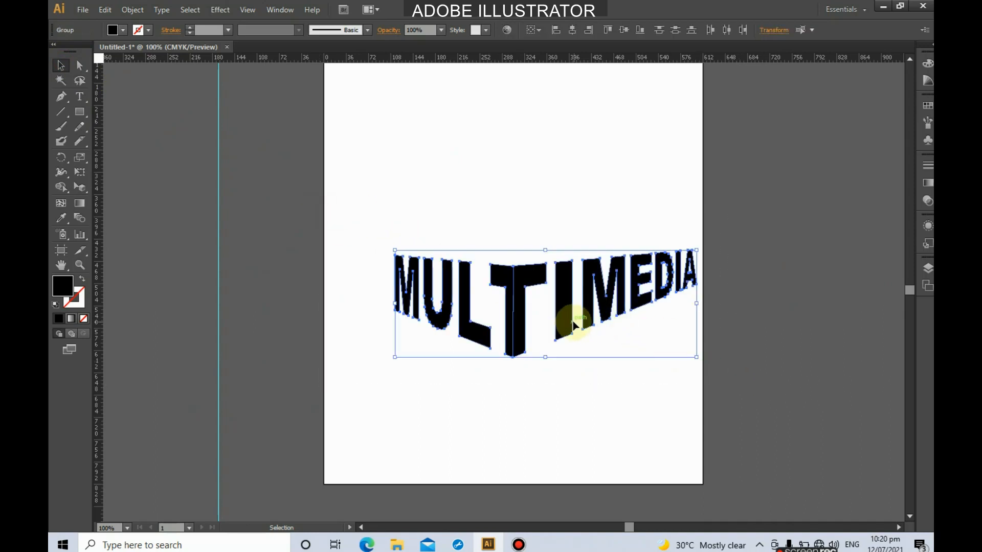
pyautogui.moveTo(559, 314); pyautogui.dragTo(515, 260)
pyautogui.click(525, 335)
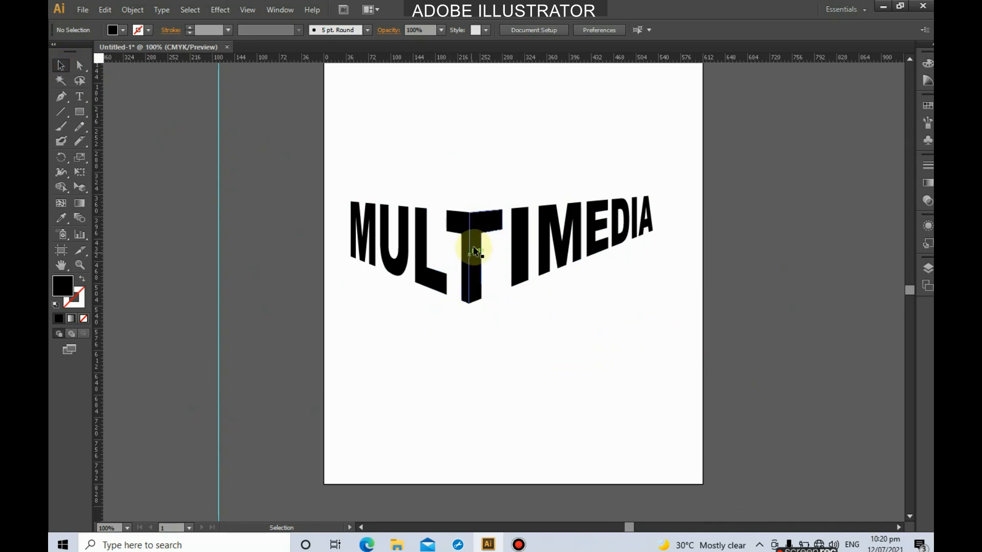
pyautogui.click(464, 226)
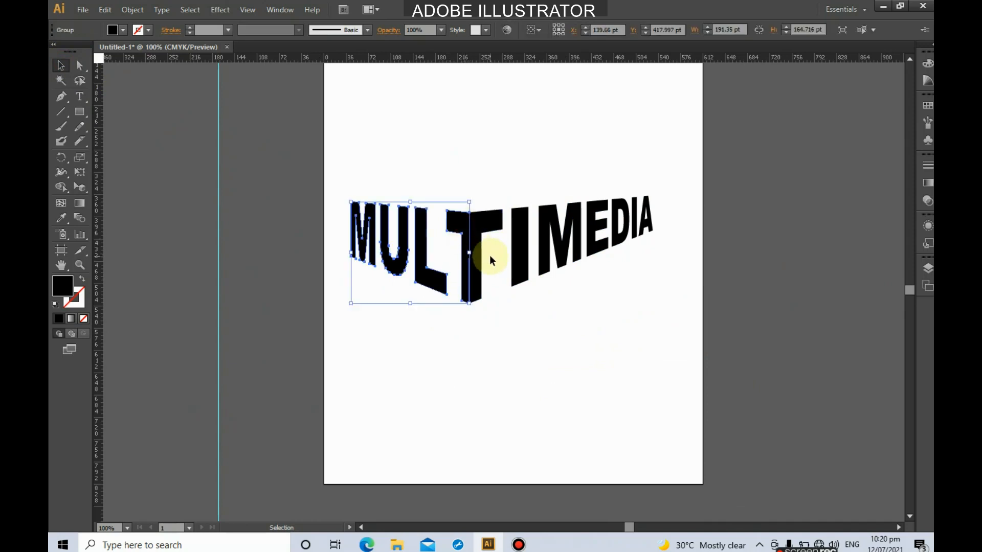
pyautogui.click(511, 318)
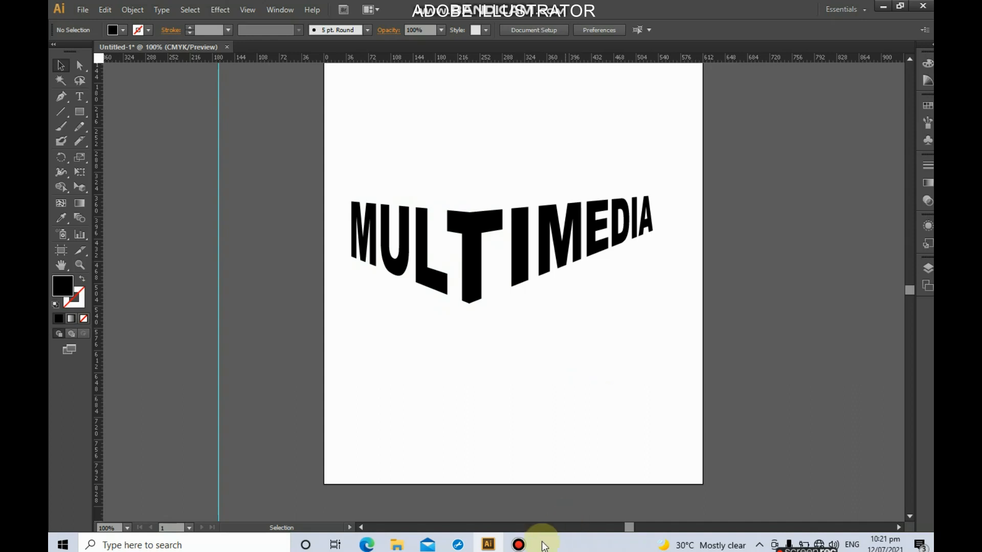
pyautogui.click(524, 546)
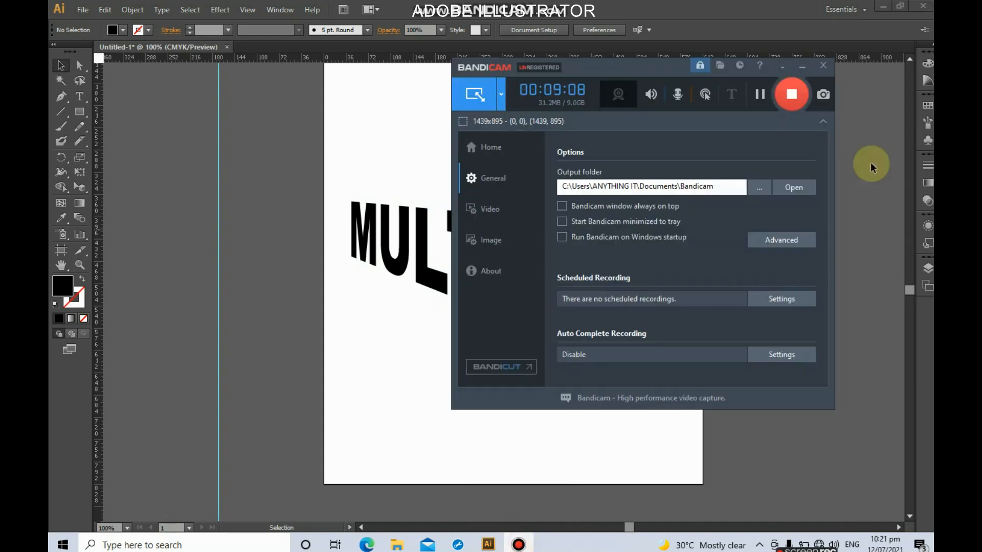